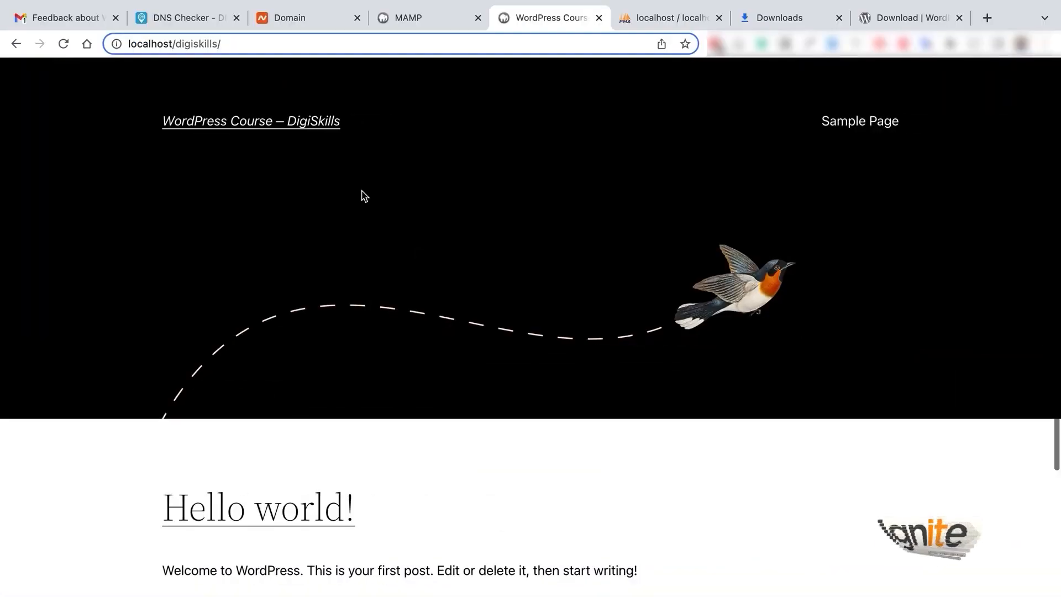
Step: Append wp-login.php to localhost/digiskills/ in the address bar and load the login page
{"action": "key", "text": "Return"}
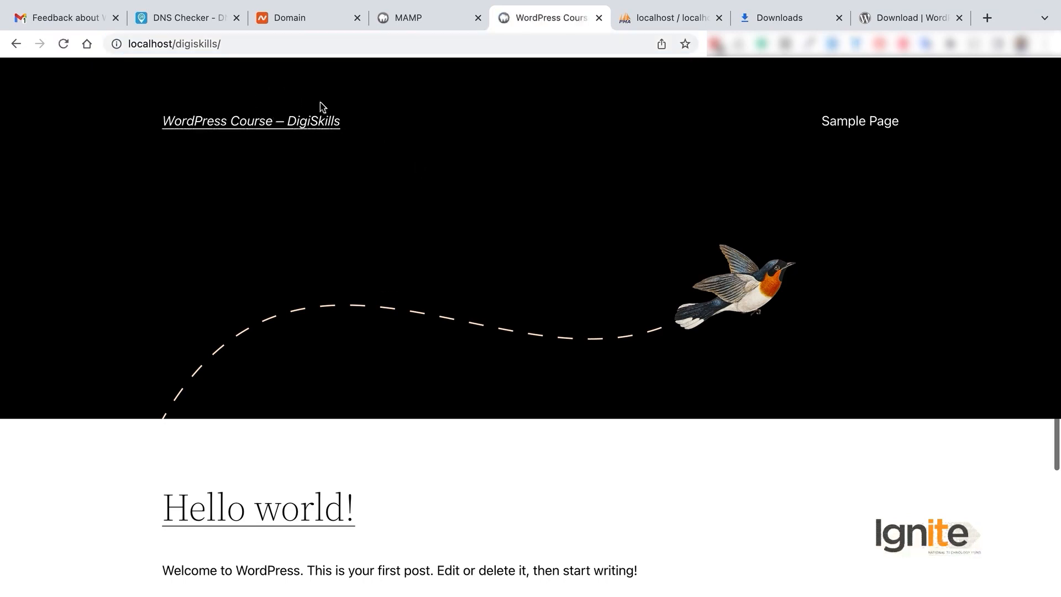
{"action": "left_click", "coordinate": [156, 43]}
{"action": "left_click", "coordinate": [199, 47]}
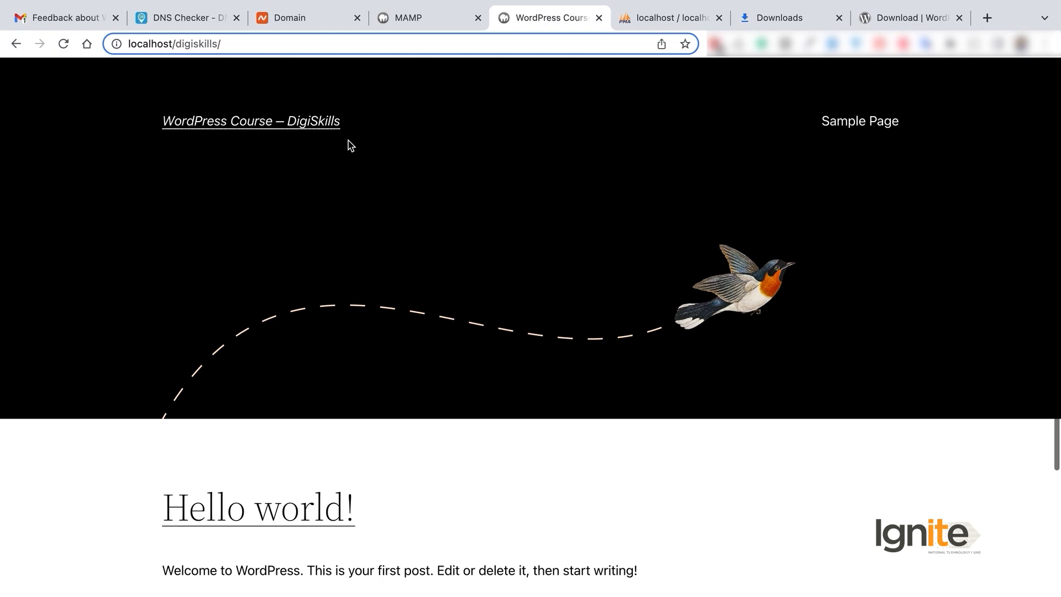
{"action": "scroll", "coordinate": [597, 241], "scroll_direction": "down", "scroll_amount": 5}
{"action": "scroll", "coordinate": [597, 242], "scroll_direction": "up", "scroll_amount": 5}
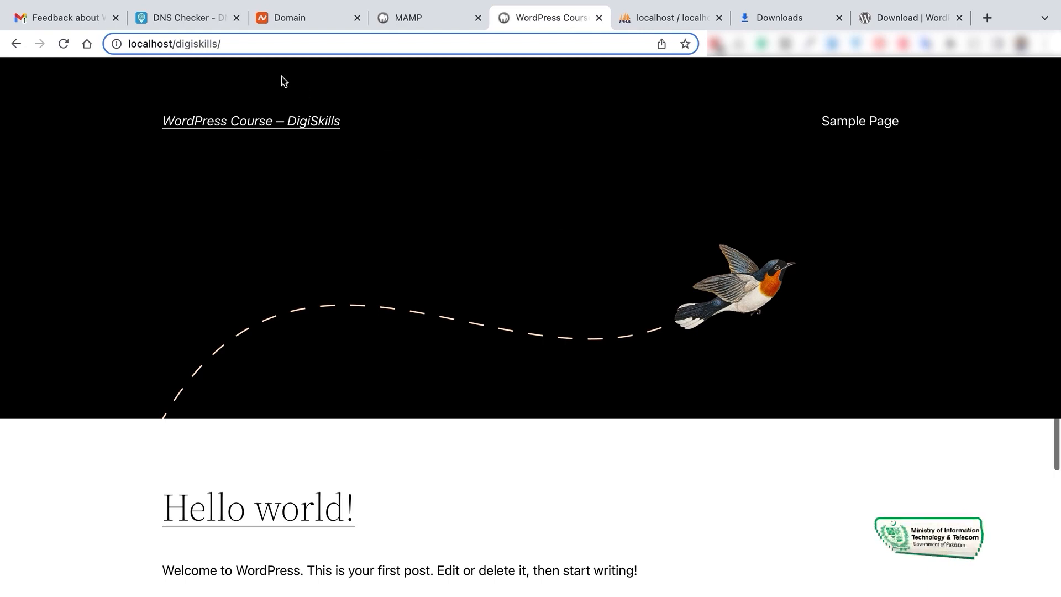
{"action": "left_click", "coordinate": [264, 52]}
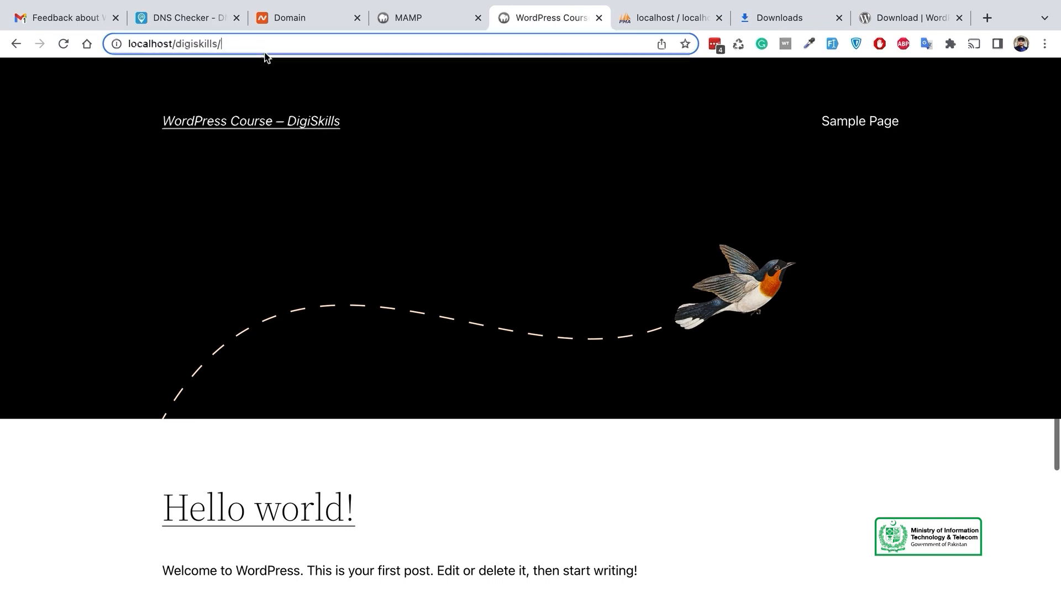
{"action": "type", "text": "wp-"}
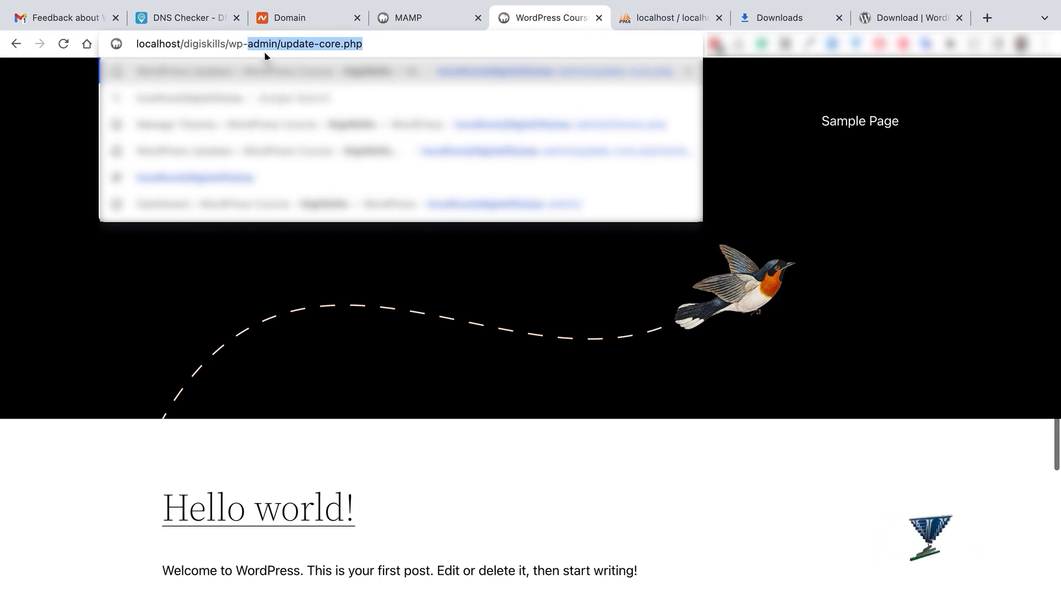
{"action": "type", "text": "loh"}
{"action": "key", "text": "BackSpace"}
{"action": "type", "text": "gin."}
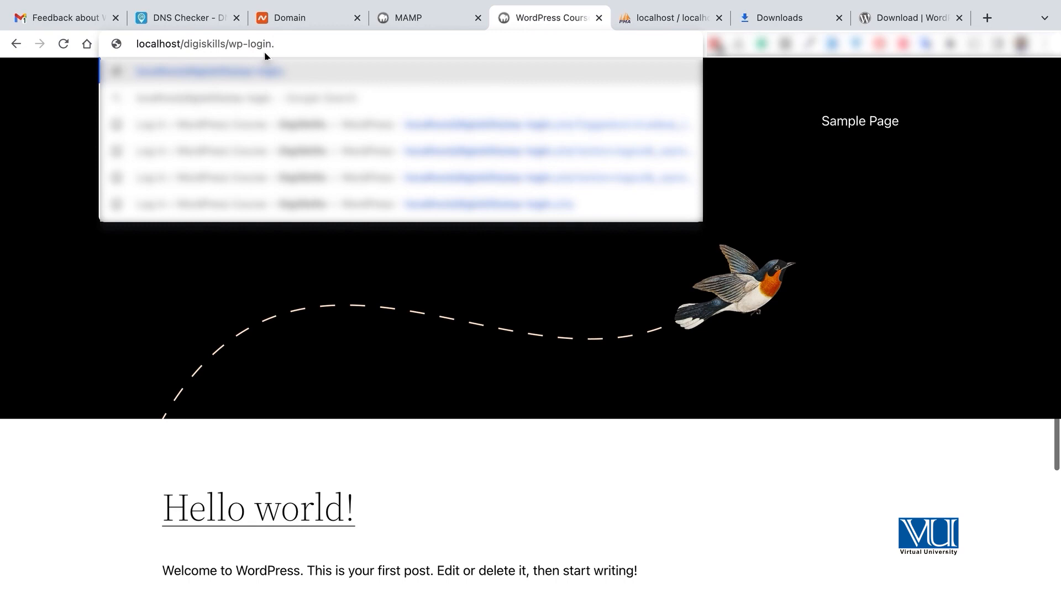
{"action": "type", "text": "php"}
{"action": "key", "text": "Return"}
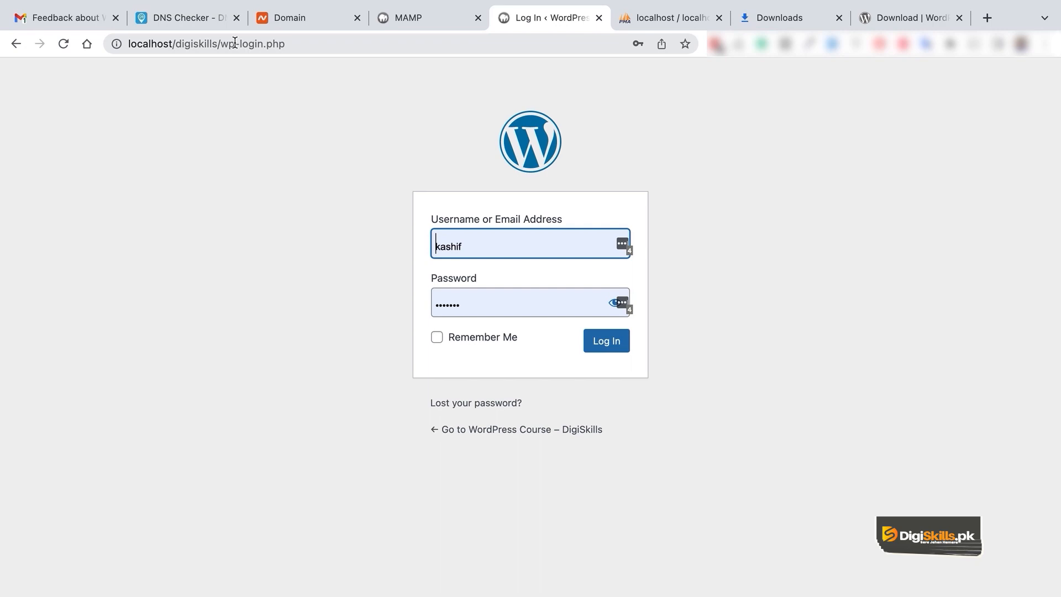
Step: Go to localhost/digiskills/wp-admin and log in using the browser's saved credentials
{"action": "left_click_drag", "start_coordinate": [241, 44], "coordinate": [321, 49]}
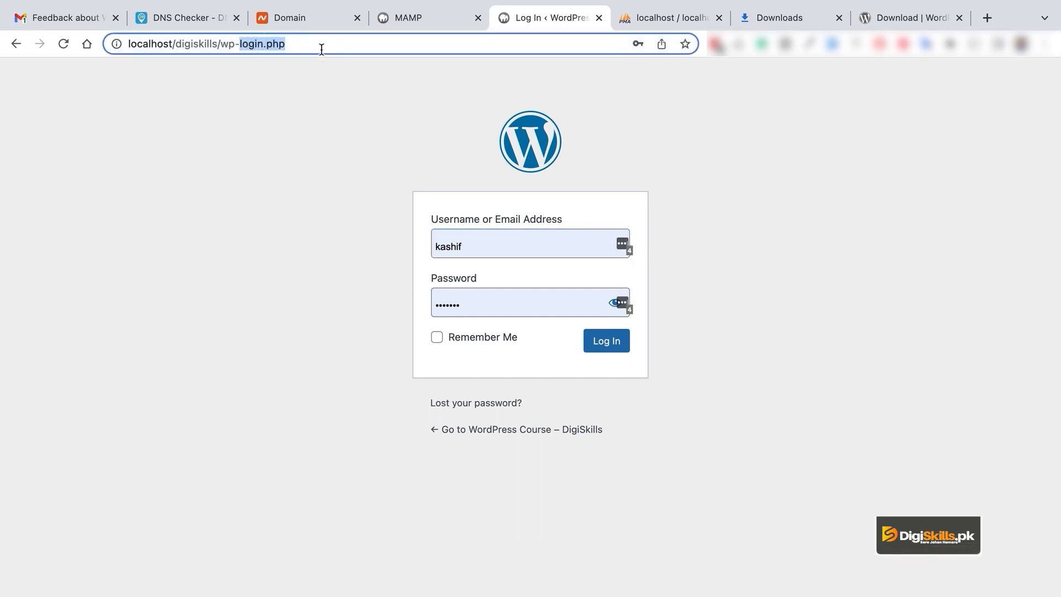
{"action": "type", "text": "admin"}
{"action": "key", "text": "Delete"}
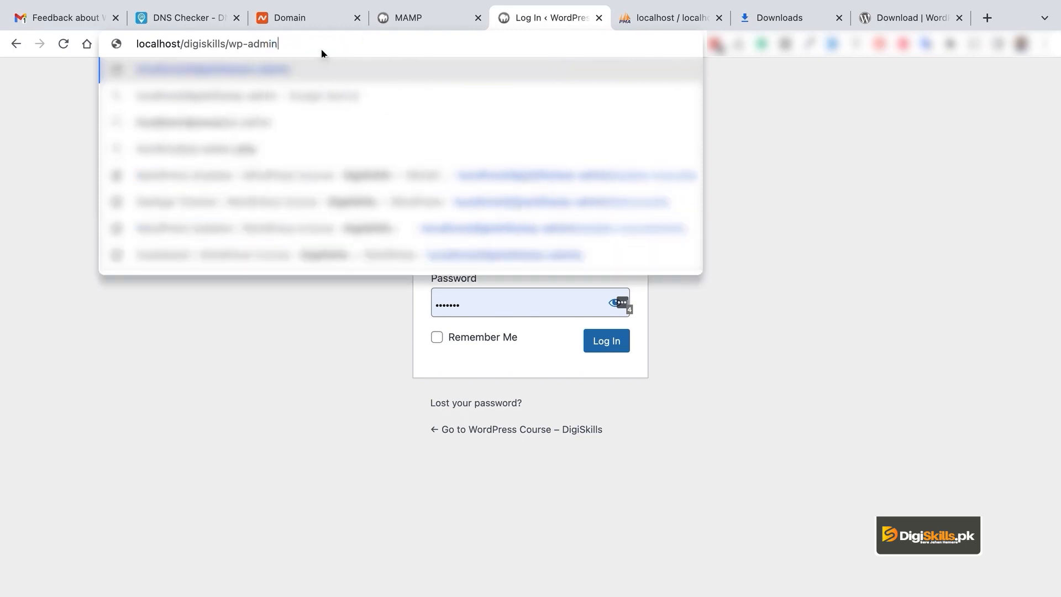
{"action": "key", "text": "Return"}
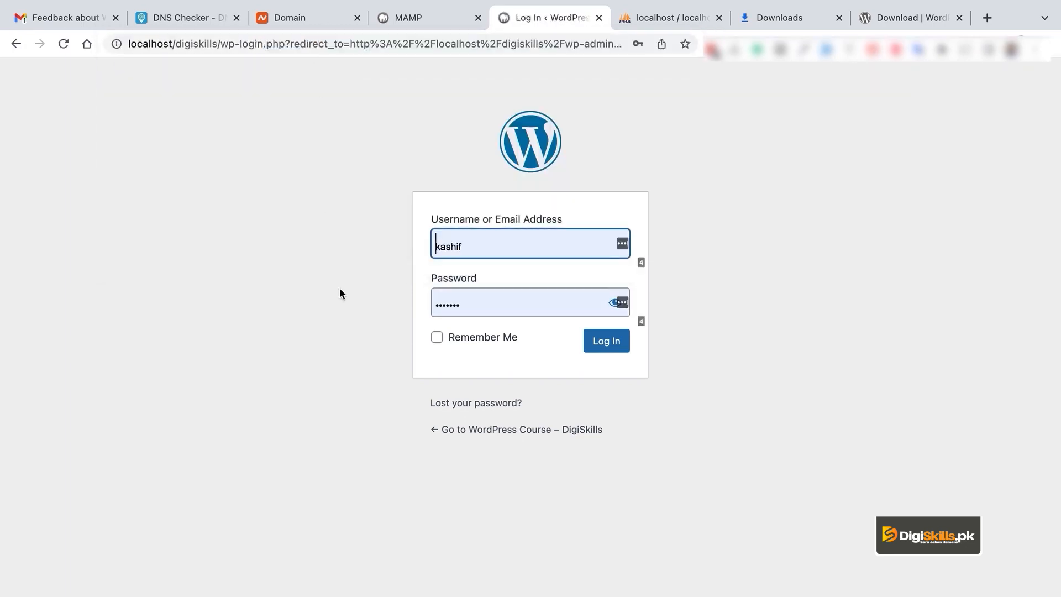
{"action": "left_click", "coordinate": [499, 243]}
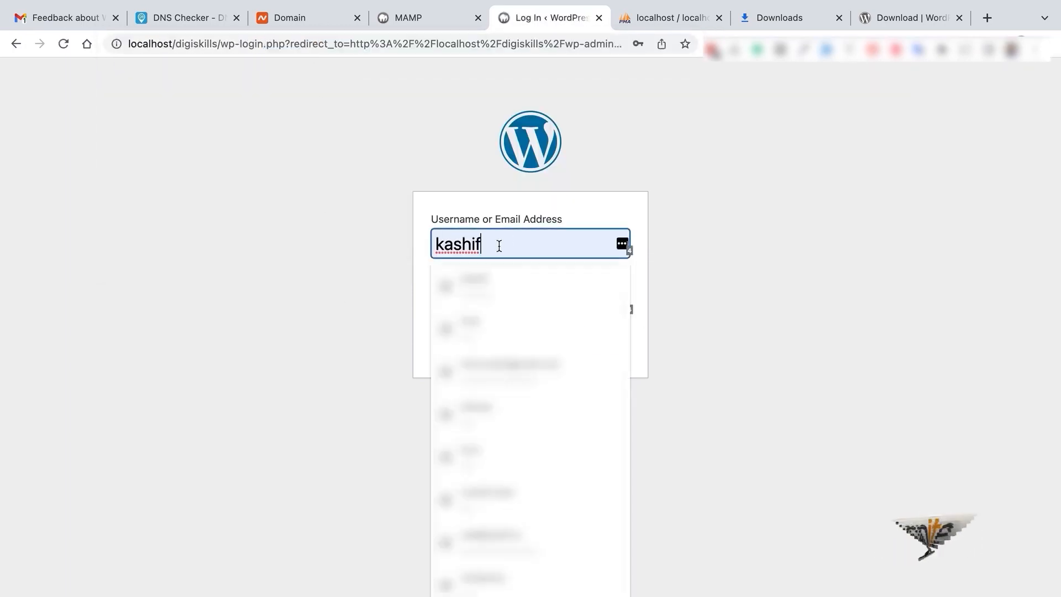
{"action": "key", "text": "Return"}
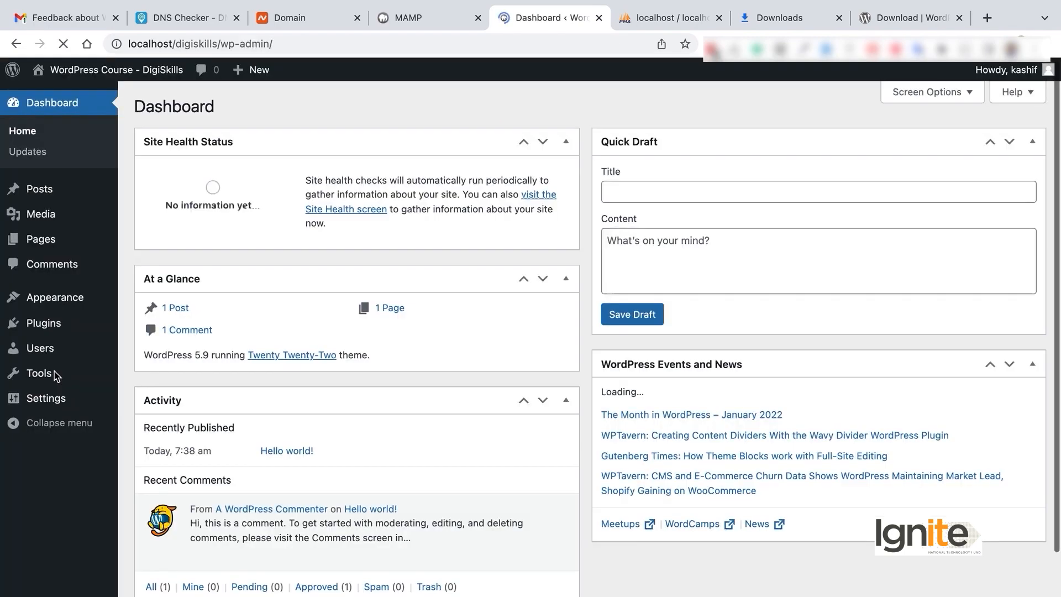
Step: Browse the Dashboard widgets, including the Quick Draft box, then view the Updates page
{"action": "scroll", "coordinate": [414, 378], "scroll_direction": "down", "scroll_amount": 1}
{"action": "scroll", "coordinate": [415, 379], "scroll_direction": "up", "scroll_amount": 1}
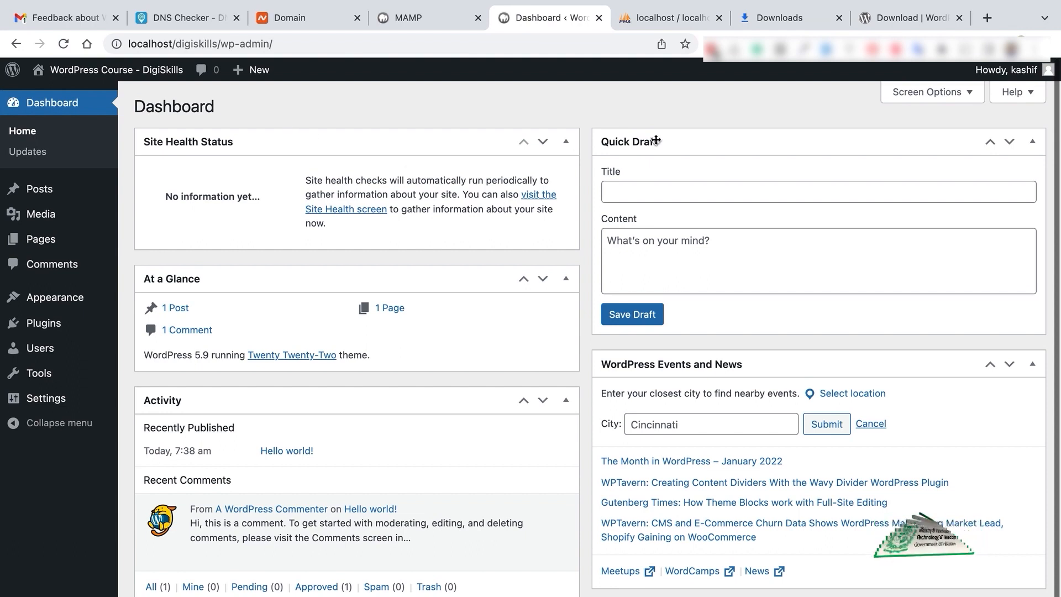
{"action": "left_click", "coordinate": [668, 191]}
{"action": "key", "text": "Tab"}
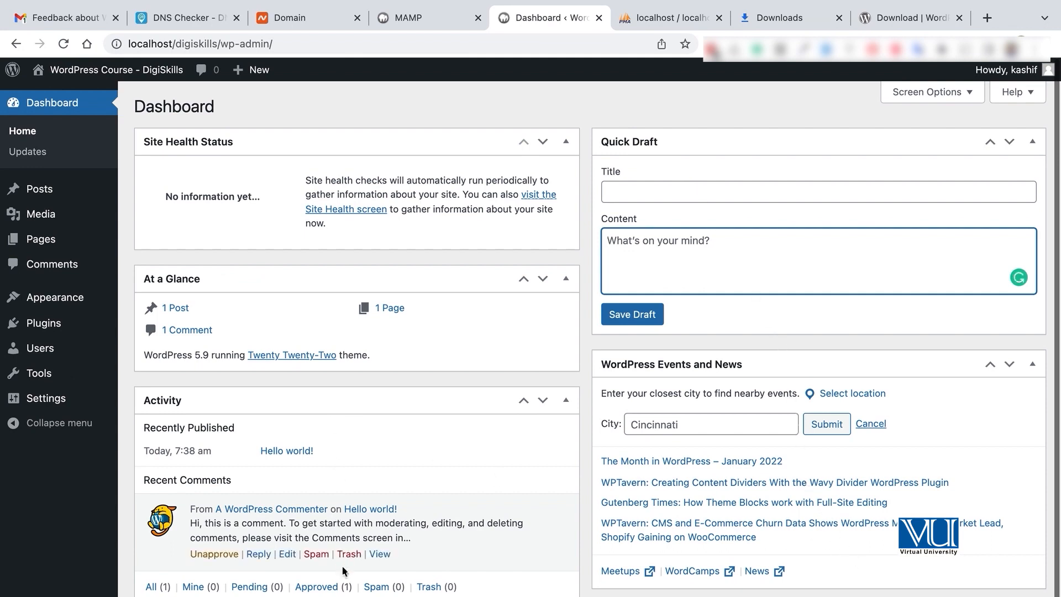
{"action": "mouse_move", "coordinate": [317, 553]}
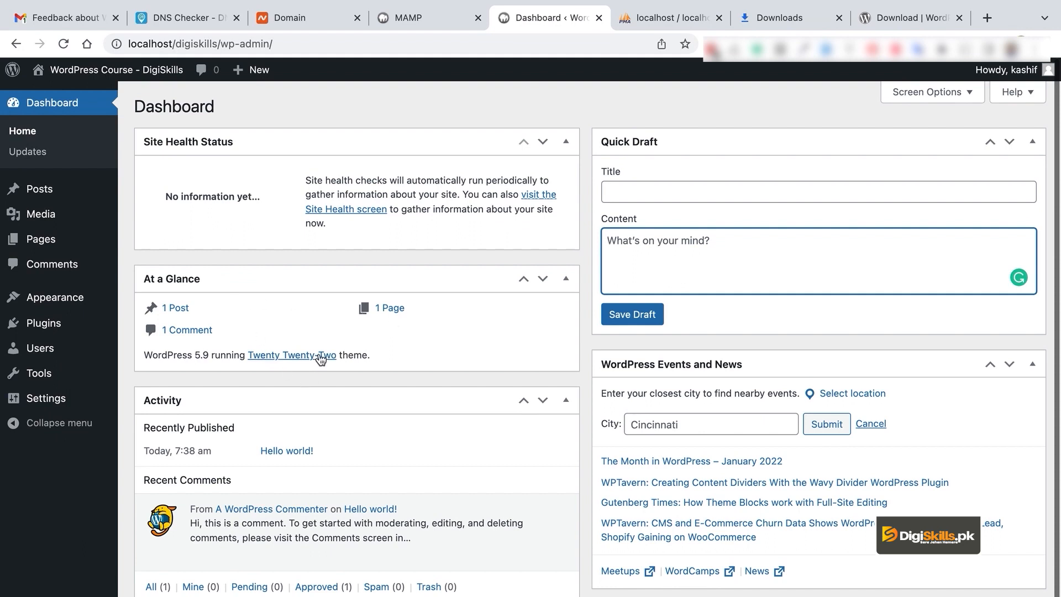
{"action": "left_click", "coordinate": [205, 355]}
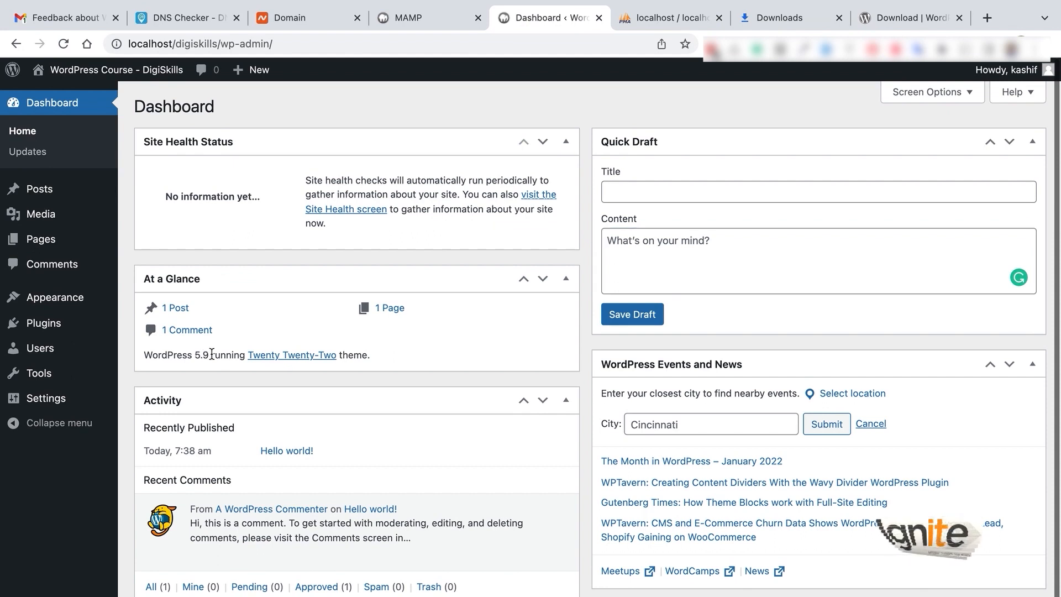
{"action": "left_click", "coordinate": [48, 154]}
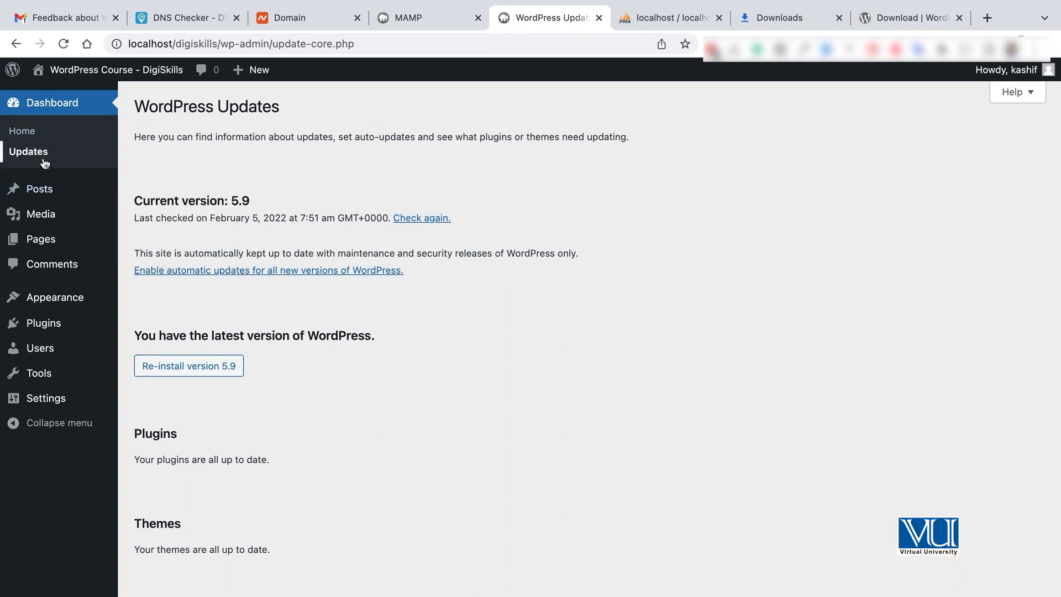
{"action": "mouse_move", "coordinate": [47, 197]}
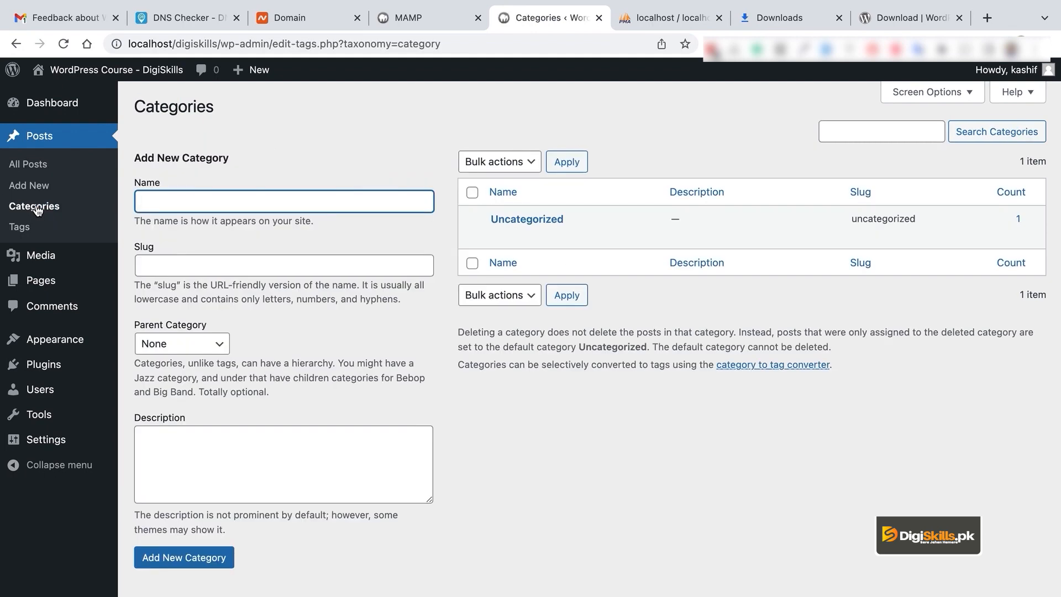
Step: View the post Tags page, then open the empty Media Library
{"action": "left_click", "coordinate": [32, 228]}
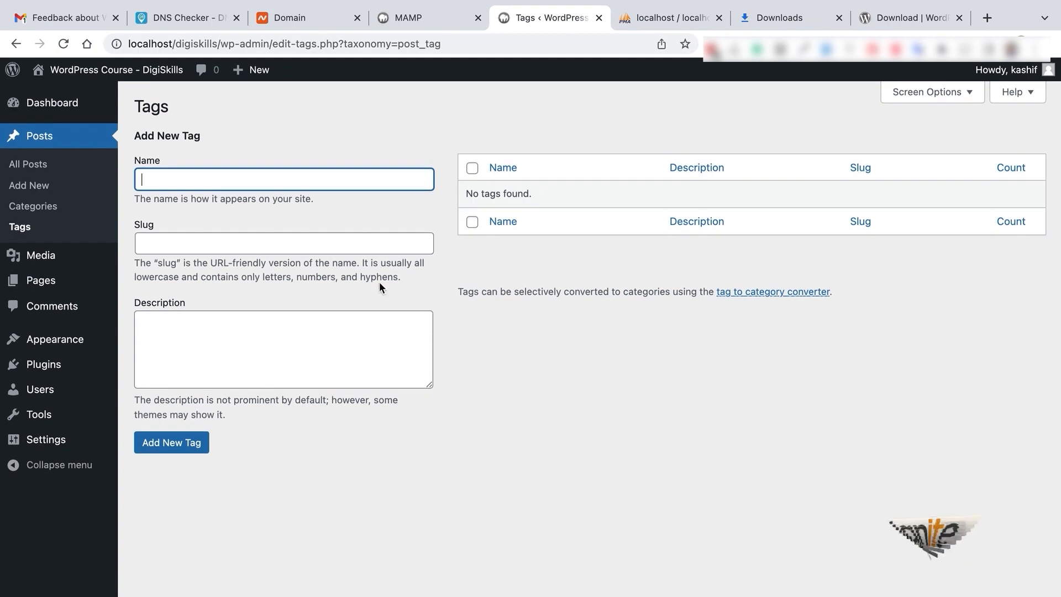
{"action": "left_click", "coordinate": [65, 263]}
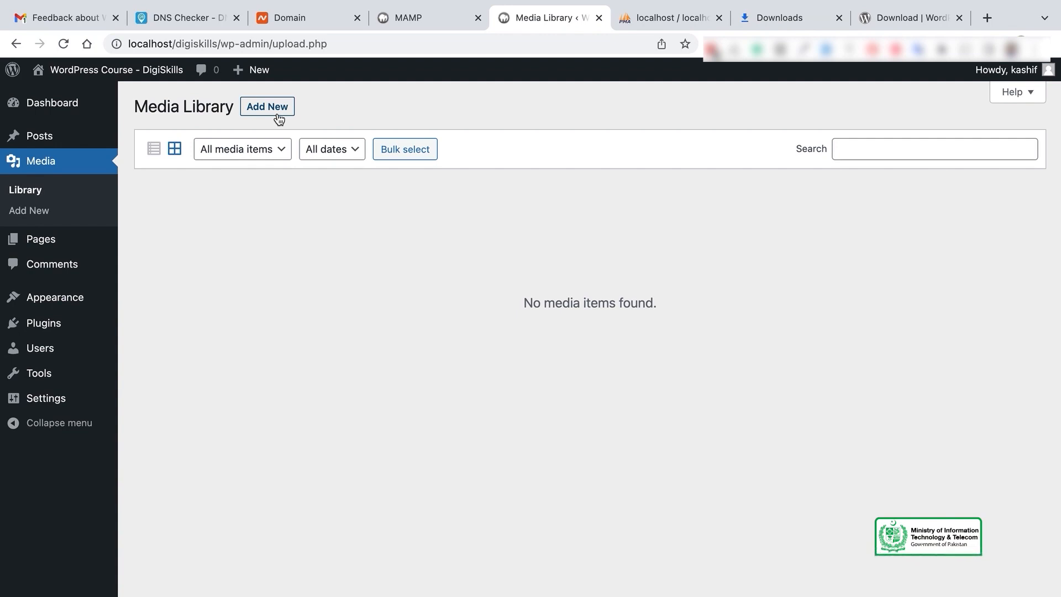
Step: Show the Media Add New upload area, then open the Pages list
{"action": "left_click", "coordinate": [278, 113]}
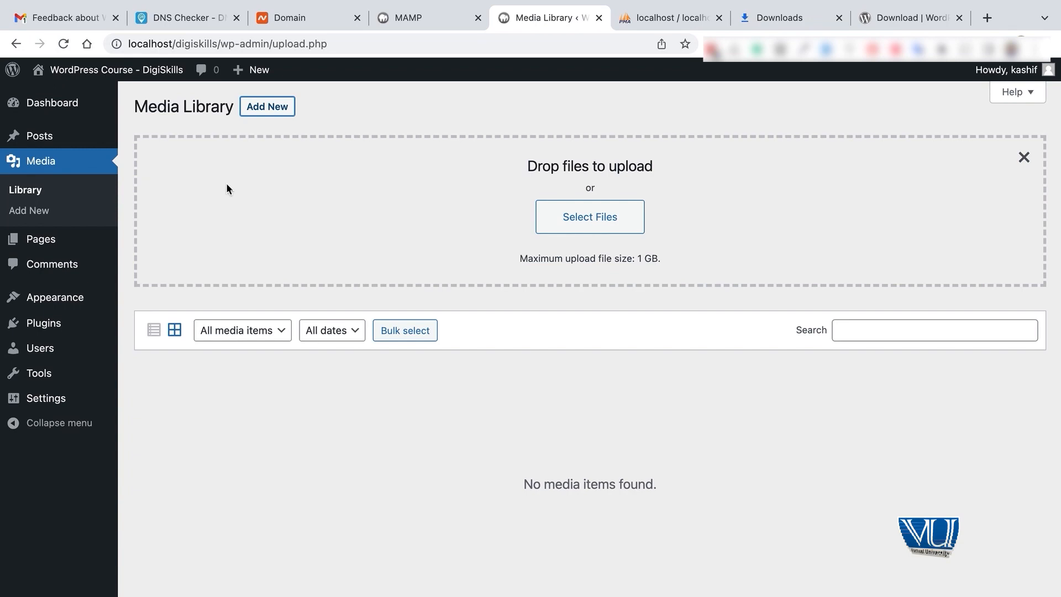
{"action": "left_click", "coordinate": [57, 248]}
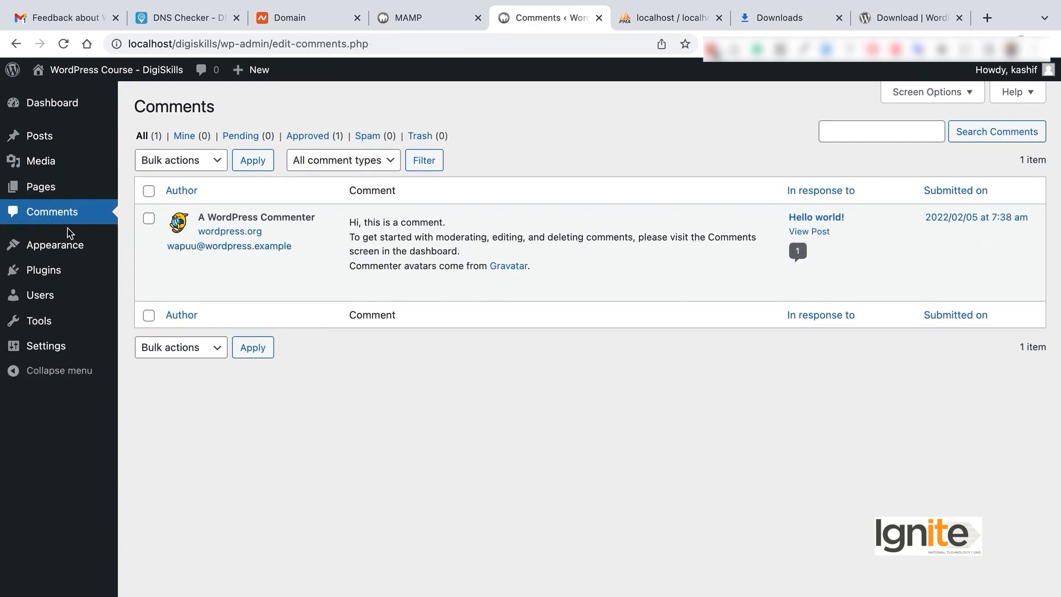
Step: Go to Appearance > Themes and activate the Twenty Twenty-Two theme
{"action": "mouse_move", "coordinate": [69, 245]}
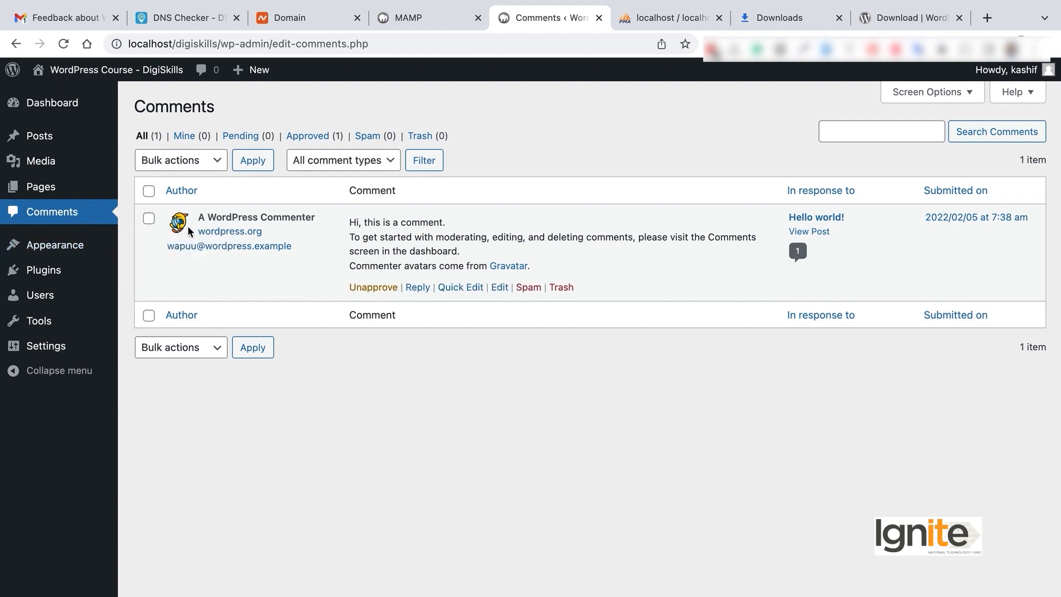
{"action": "mouse_move", "coordinate": [52, 294]}
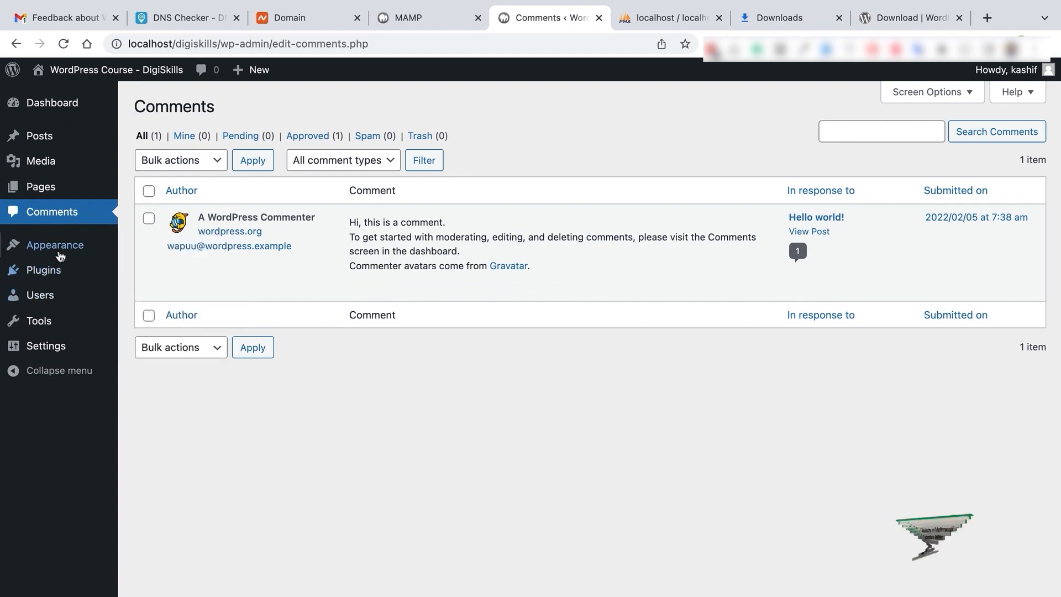
{"action": "left_click", "coordinate": [145, 245]}
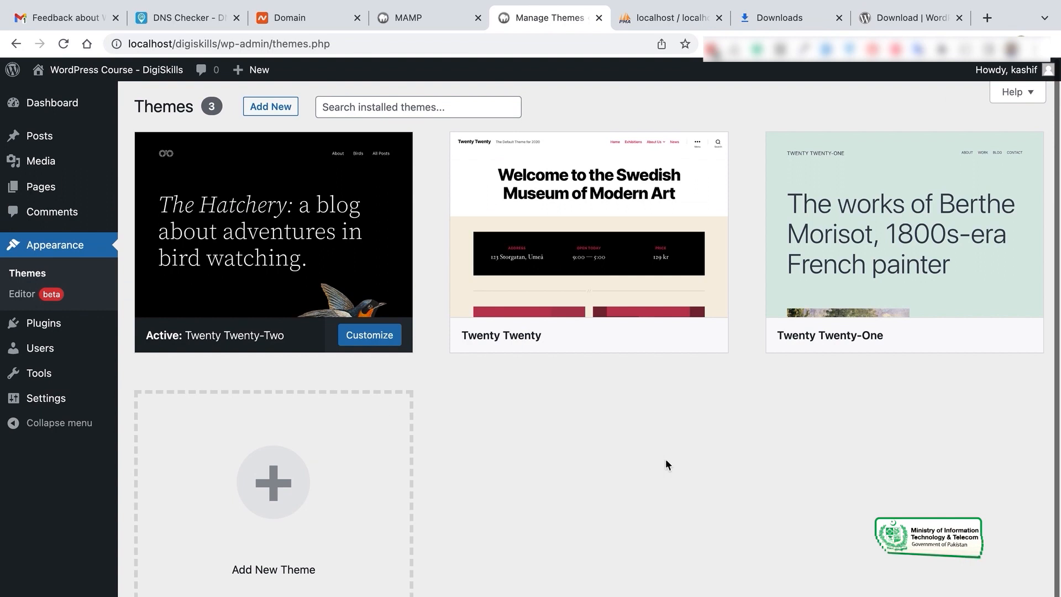
{"action": "scroll", "coordinate": [665, 459], "scroll_direction": "down", "scroll_amount": 1}
{"action": "scroll", "coordinate": [665, 459], "scroll_direction": "up", "scroll_amount": 1}
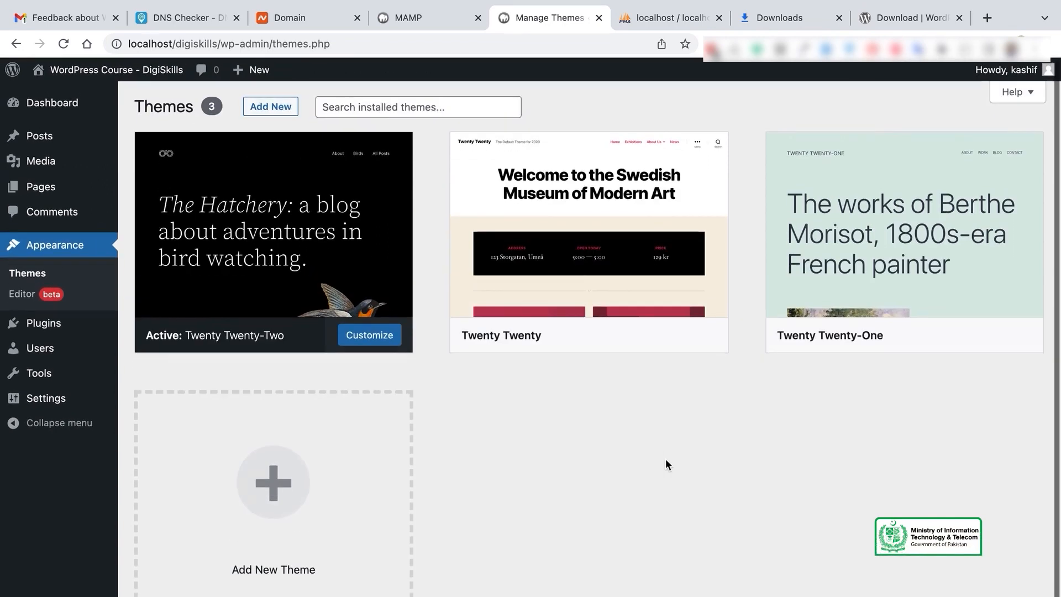
{"action": "mouse_move", "coordinate": [951, 280]}
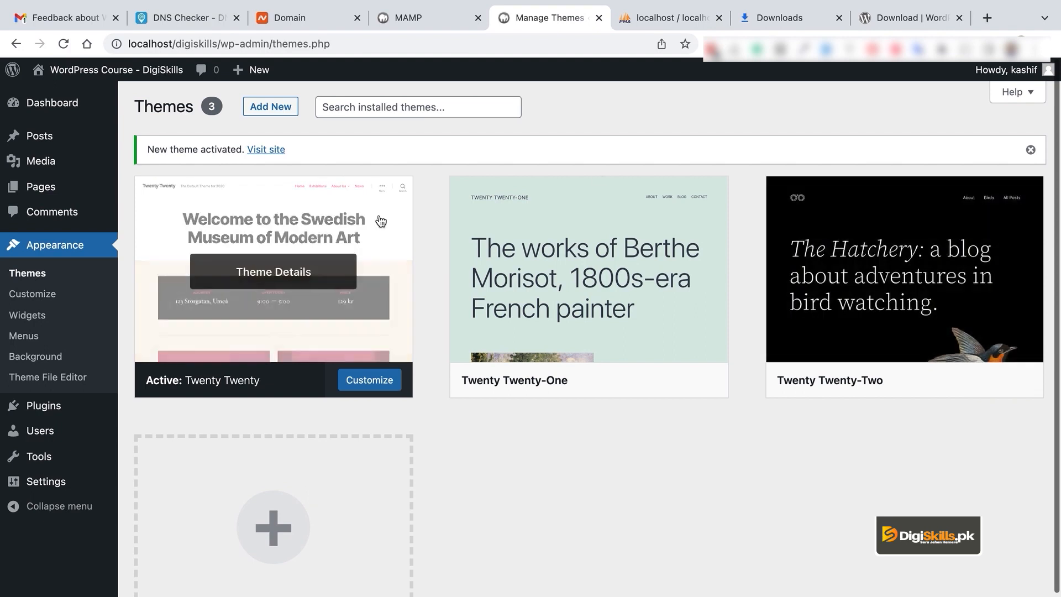
{"action": "mouse_move", "coordinate": [125, 77]}
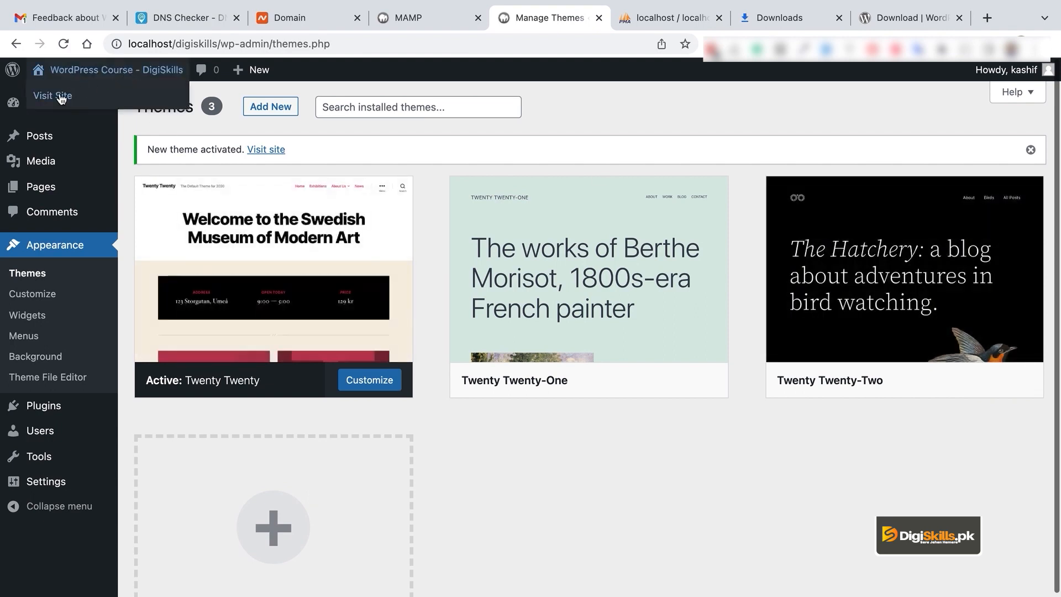
{"action": "left_click", "coordinate": [1003, 382]}
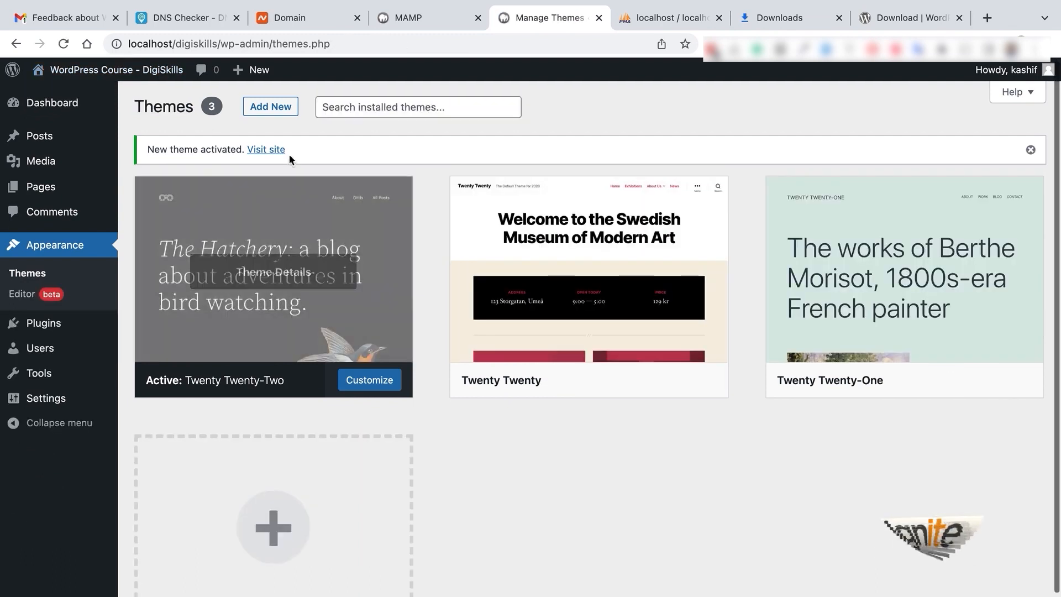
Step: Open the live site in a separate browser tab and look it over
{"action": "right_click", "coordinate": [277, 148]}
{"action": "left_click", "coordinate": [305, 155]}
{"action": "left_click", "coordinate": [578, 16]}
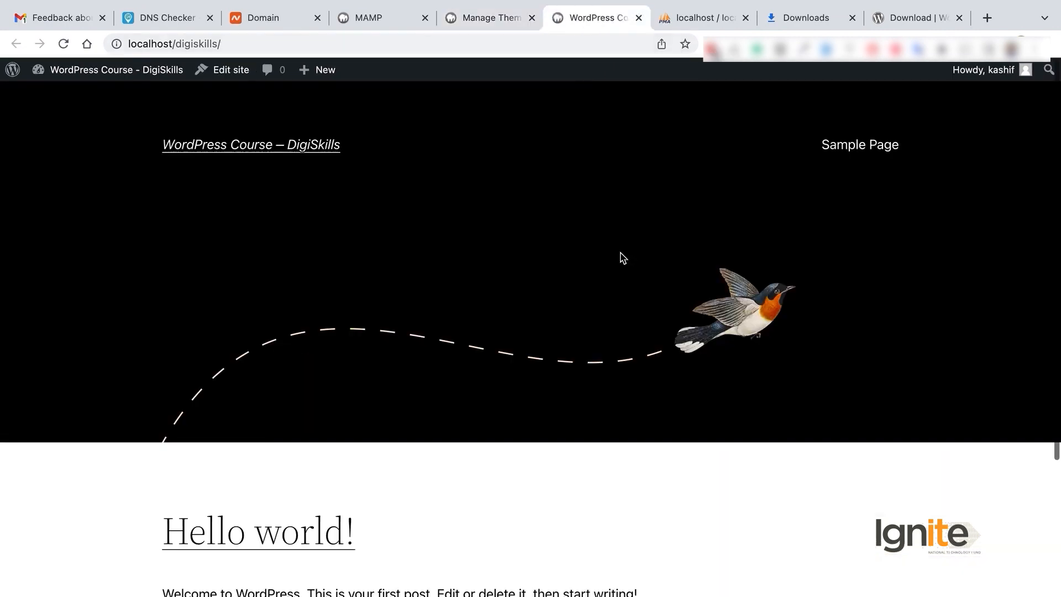
{"action": "scroll", "coordinate": [623, 257], "scroll_direction": "down", "scroll_amount": 5}
{"action": "scroll", "coordinate": [622, 257], "scroll_direction": "up", "scroll_amount": 5}
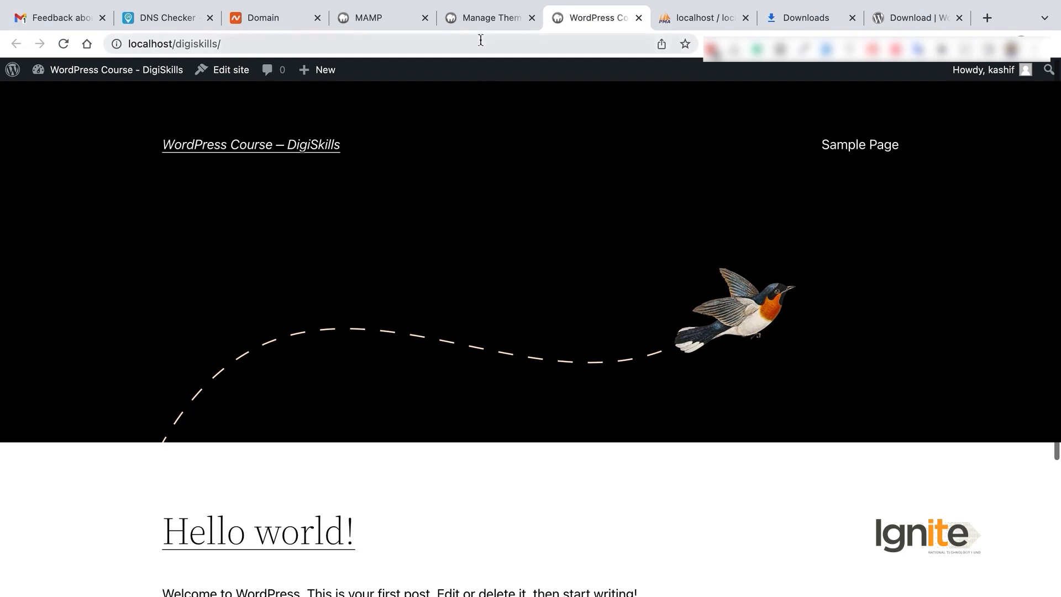
Step: Activate the Twenty Twenty theme and reload the live site to preview it
{"action": "left_click", "coordinate": [487, 18]}
{"action": "left_click", "coordinate": [616, 379]}
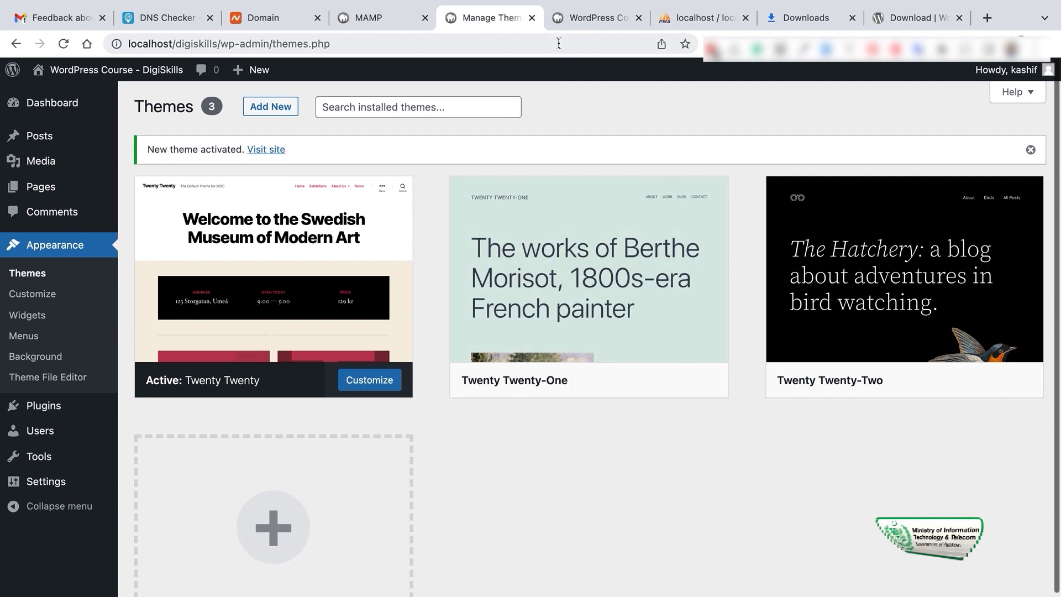
{"action": "left_click", "coordinate": [578, 18]}
{"action": "left_click", "coordinate": [64, 44]}
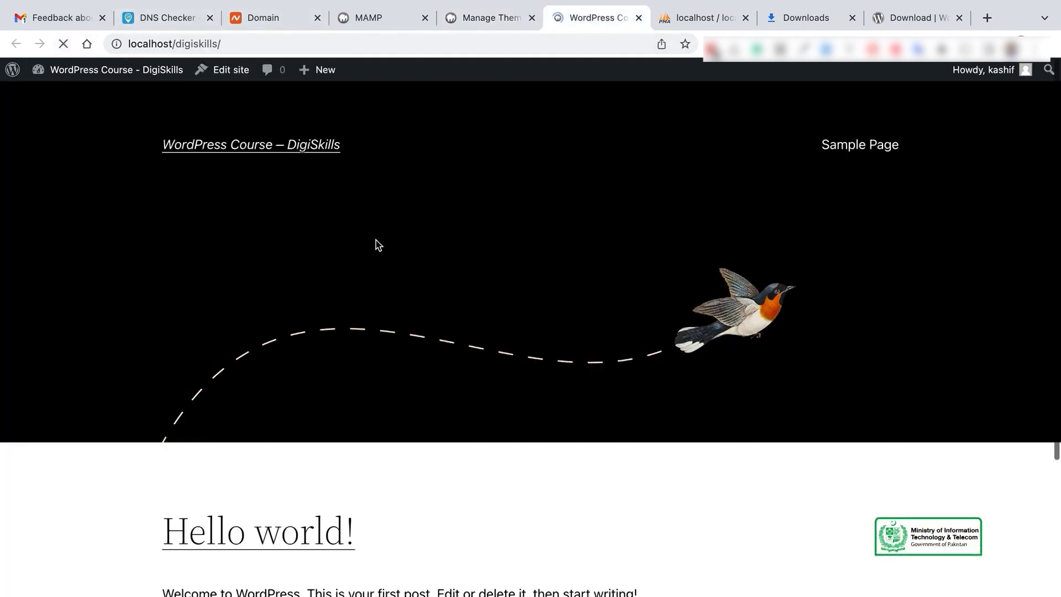
{"action": "scroll", "coordinate": [593, 334], "scroll_direction": "down", "scroll_amount": 15}
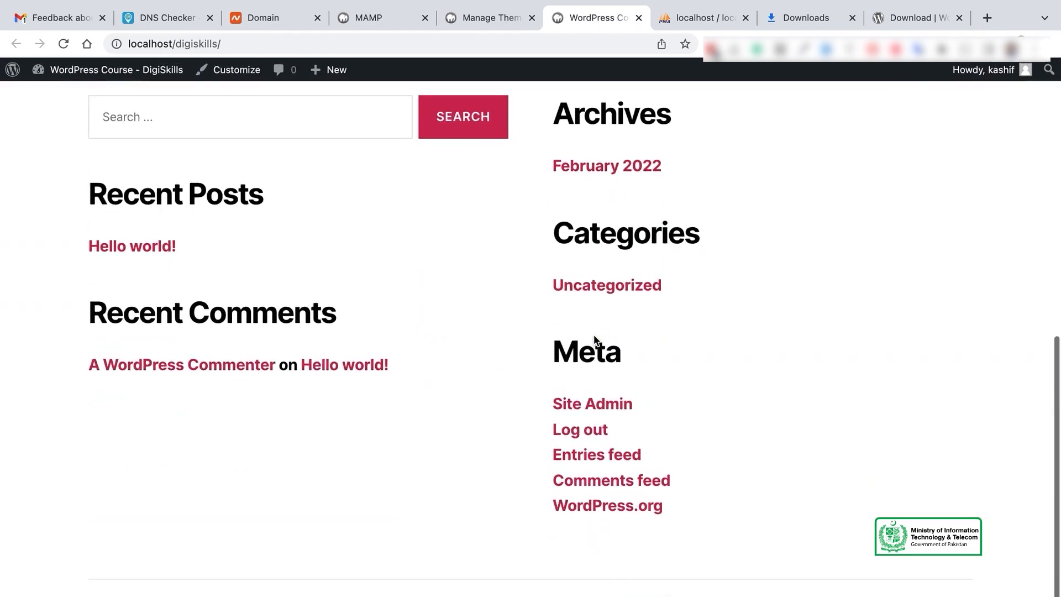
{"action": "scroll", "coordinate": [594, 338], "scroll_direction": "up", "scroll_amount": 15}
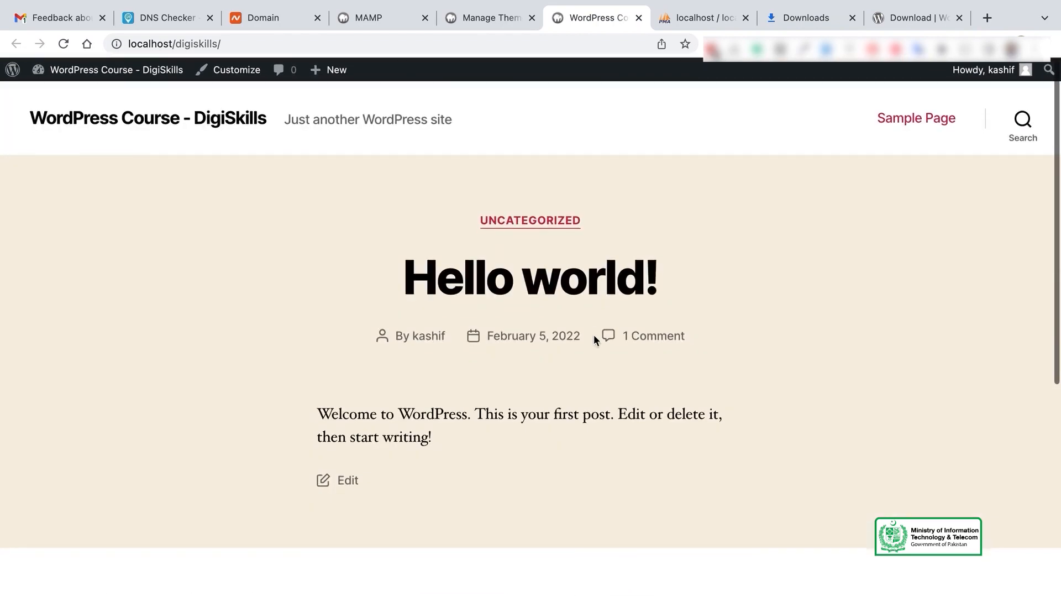
{"action": "scroll", "coordinate": [593, 333], "scroll_direction": "down", "scroll_amount": 15}
{"action": "scroll", "coordinate": [593, 333], "scroll_direction": "up", "scroll_amount": 15}
{"action": "scroll", "coordinate": [593, 334], "scroll_direction": "down", "scroll_amount": 15}
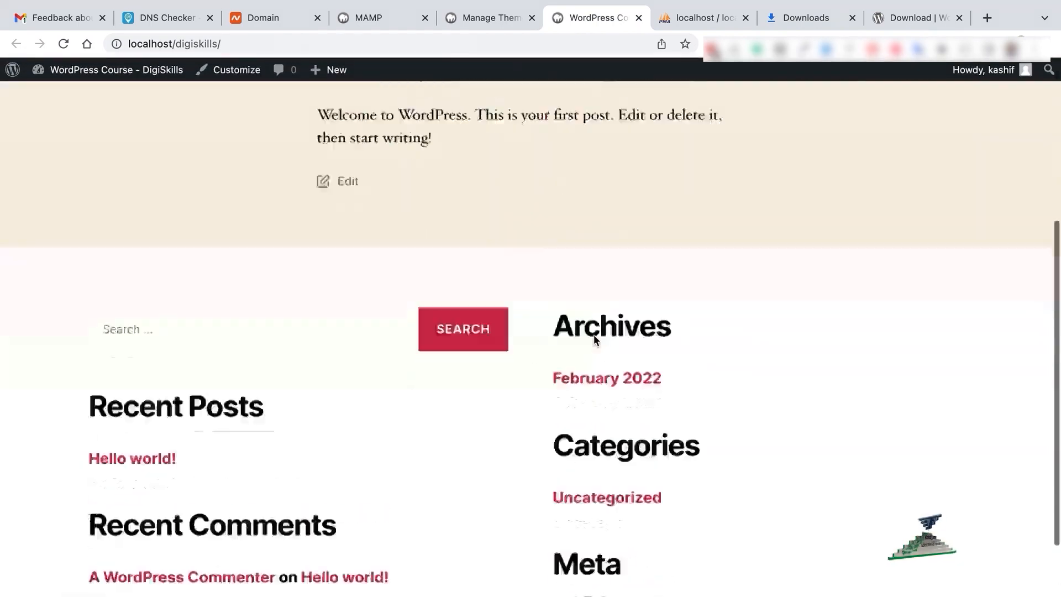
{"action": "scroll", "coordinate": [594, 333], "scroll_direction": "up", "scroll_amount": 15}
Step: Reload the live site to preview it with the Twenty Twenty-One theme
{"action": "left_click", "coordinate": [467, 20]}
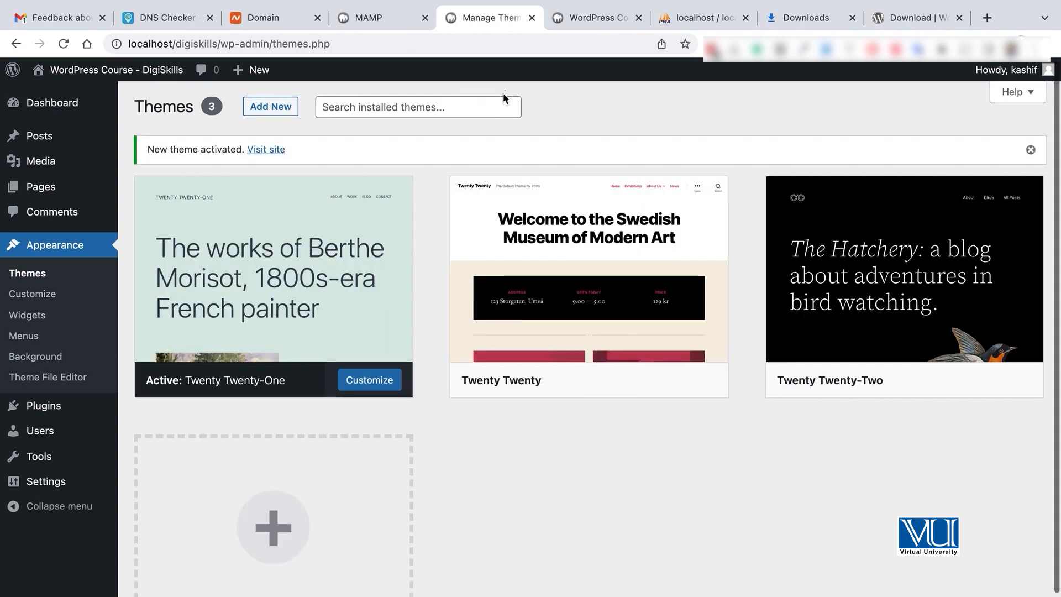
{"action": "left_click", "coordinate": [572, 18]}
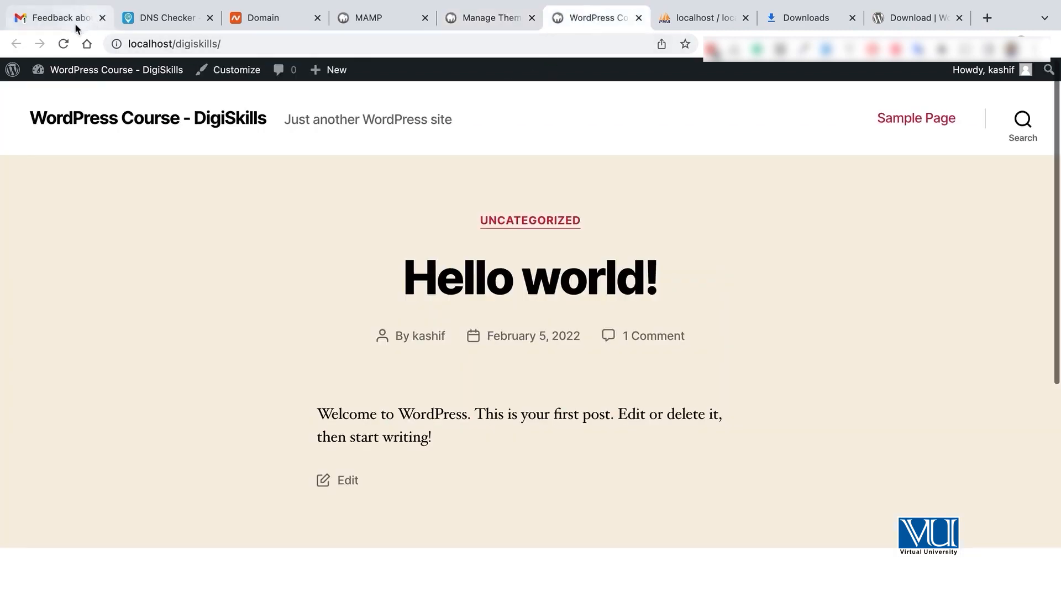
{"action": "left_click", "coordinate": [63, 43]}
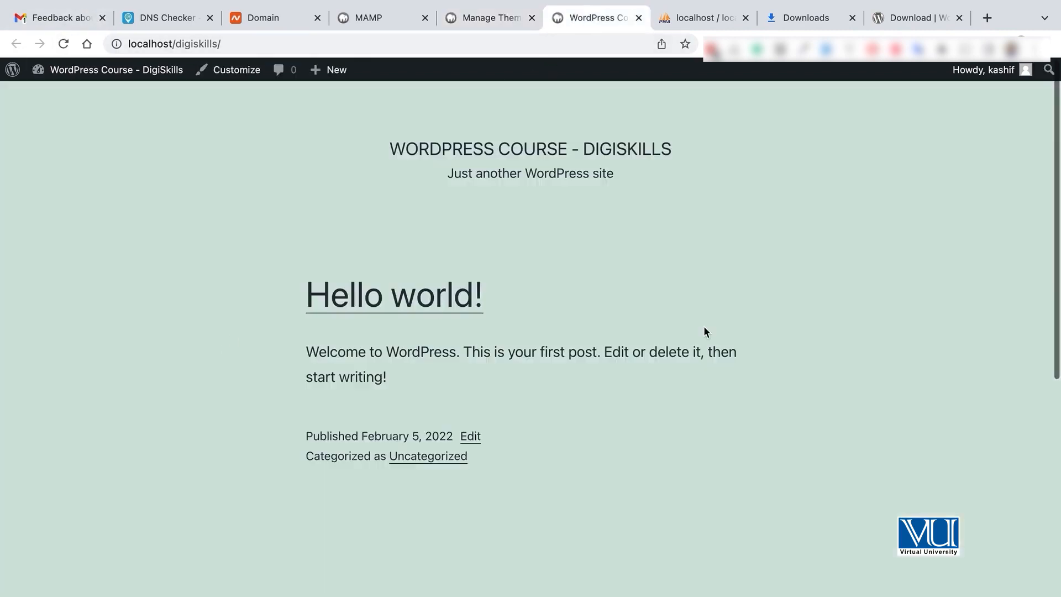
{"action": "scroll", "coordinate": [704, 329], "scroll_direction": "down", "scroll_amount": 10}
{"action": "scroll", "coordinate": [704, 329], "scroll_direction": "up", "scroll_amount": 10}
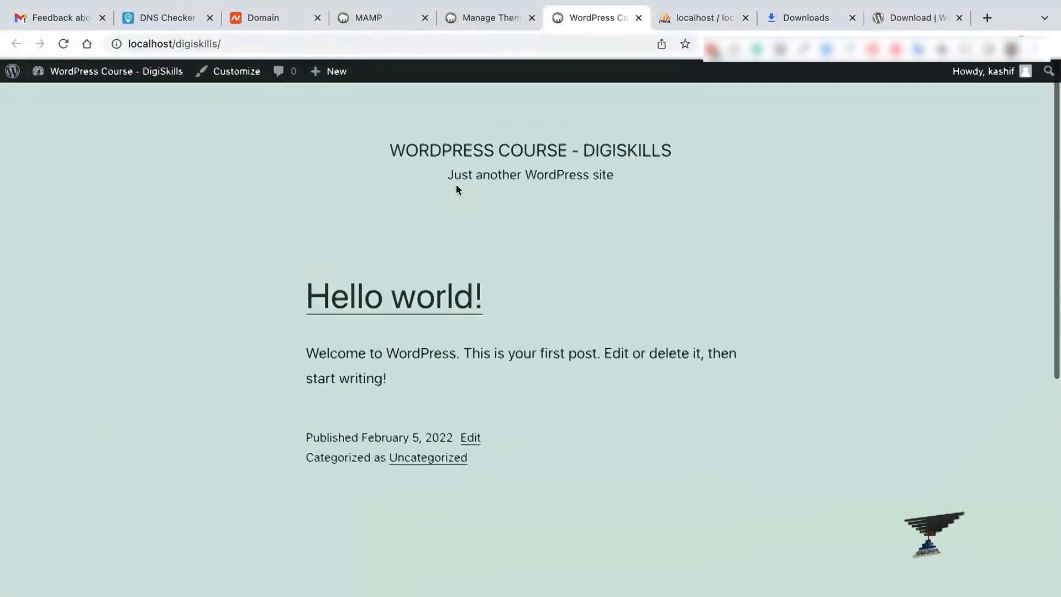
Step: Reactivate the Twenty Twenty-Two theme
{"action": "left_click", "coordinate": [482, 15]}
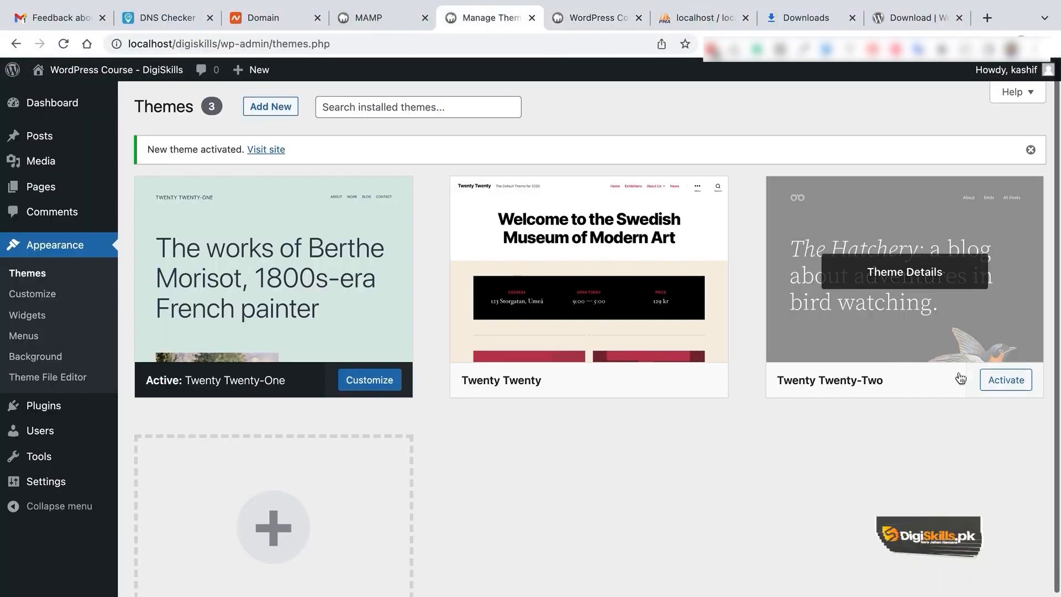
{"action": "left_click", "coordinate": [1005, 381]}
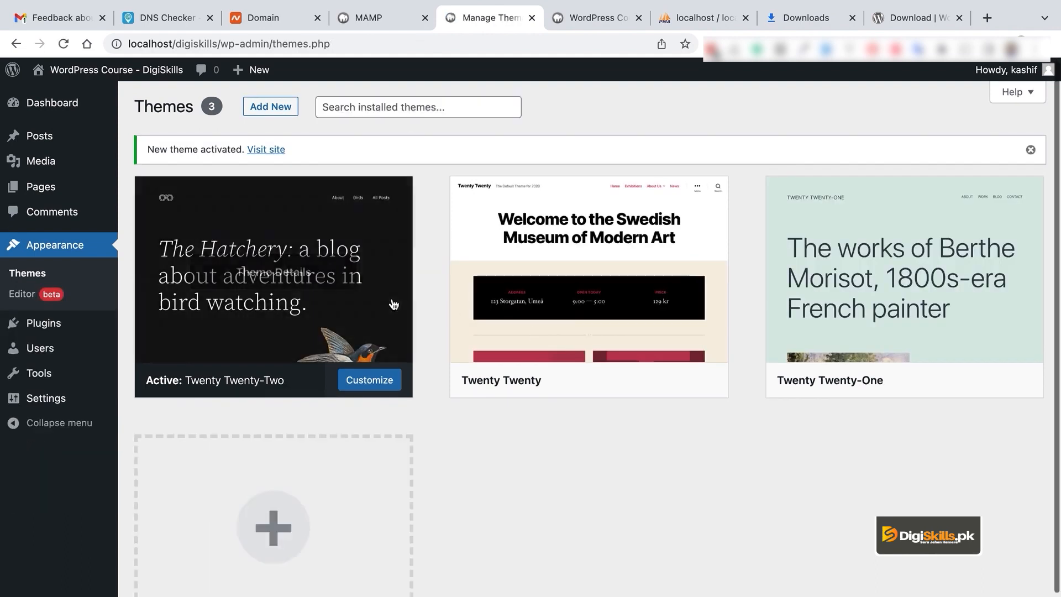
{"action": "mouse_move", "coordinate": [49, 335]}
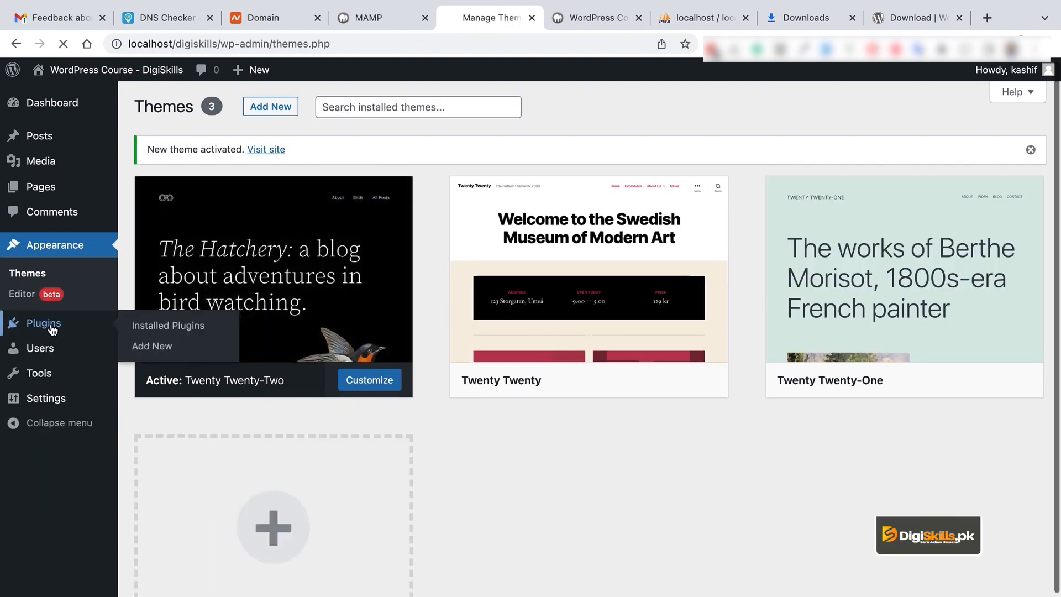
{"action": "mouse_move", "coordinate": [606, 358]}
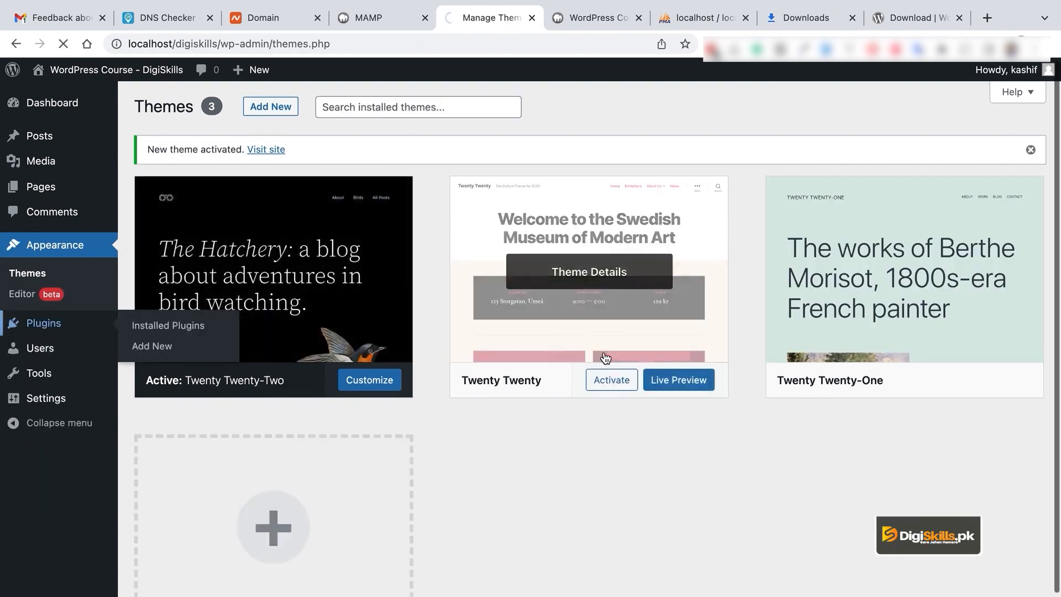
{"action": "left_click", "coordinate": [43, 323]}
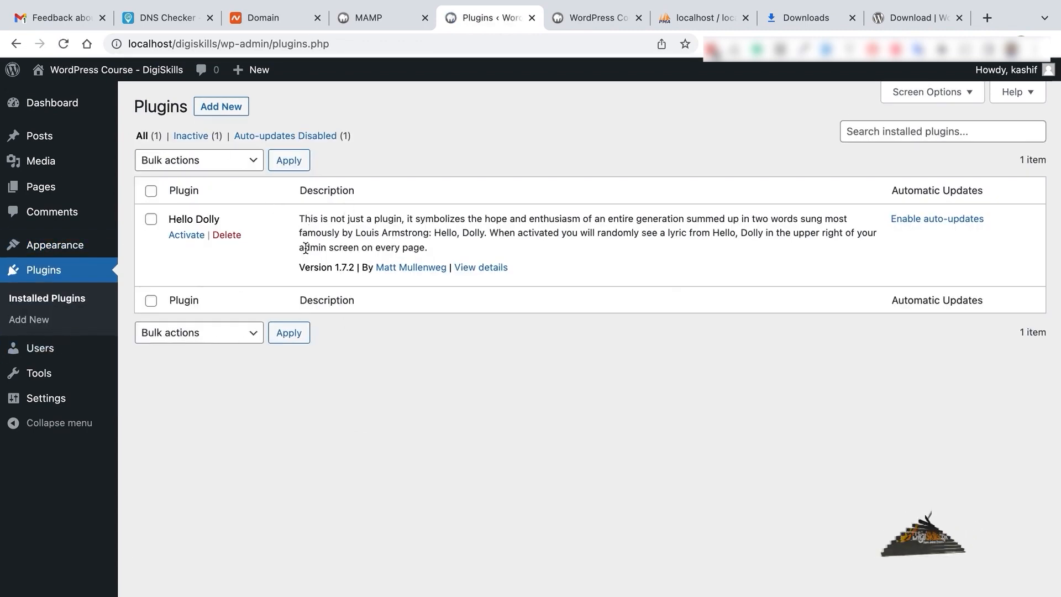
Step: Delete the Hello Dolly plugin, confirm the prompt, and browse the Add Plugins page
{"action": "left_click", "coordinate": [240, 233]}
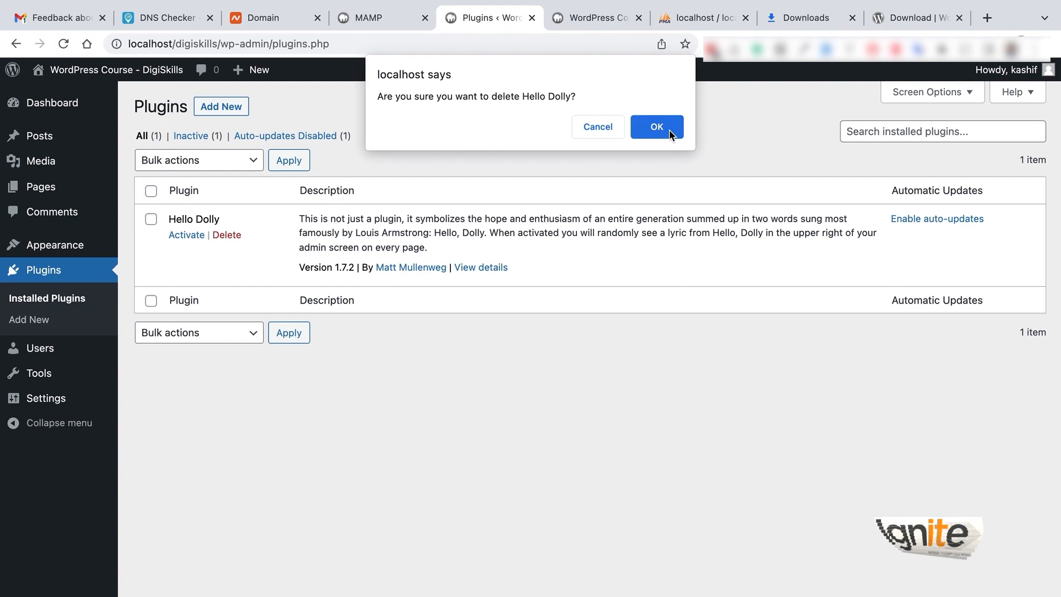
{"action": "left_click", "coordinate": [669, 131]}
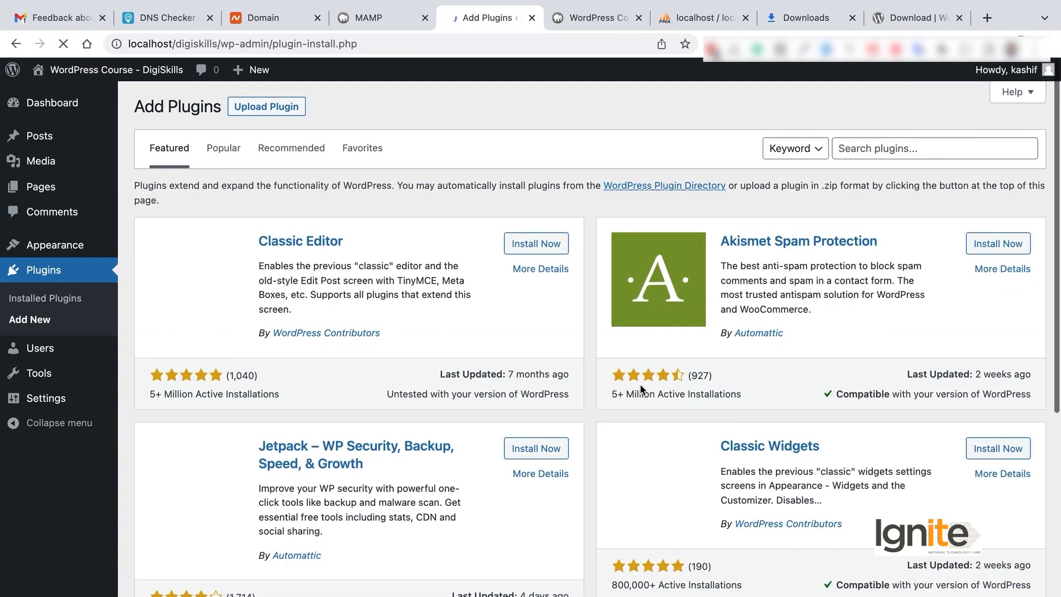
{"action": "scroll", "coordinate": [641, 391], "scroll_direction": "down", "scroll_amount": 3}
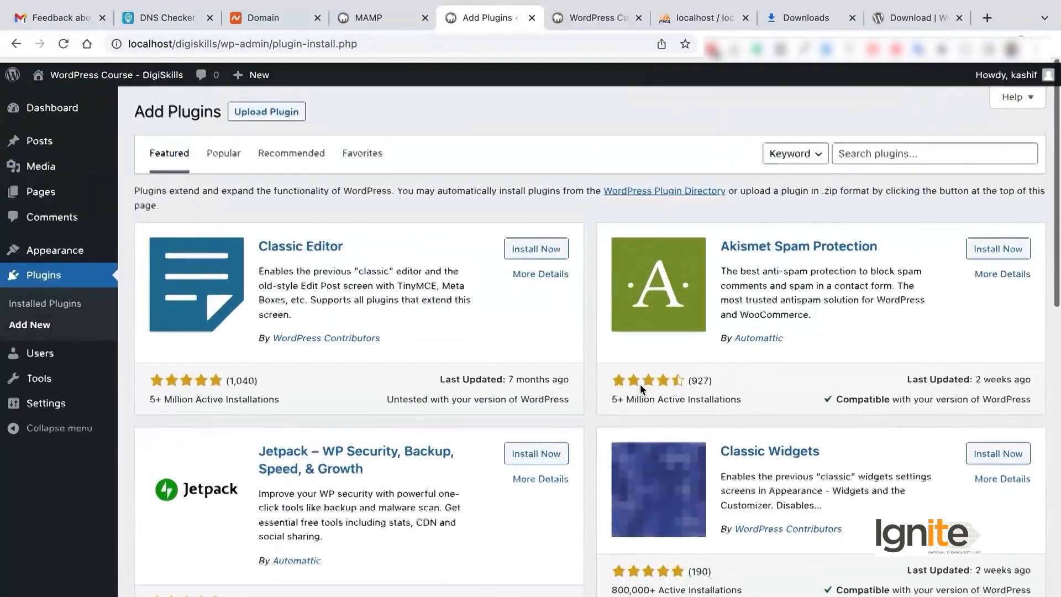
Step: Inspect the Add New User fields and Role dropdown, leaving Subscriber and creating no user
{"action": "left_click", "coordinate": [32, 349]}
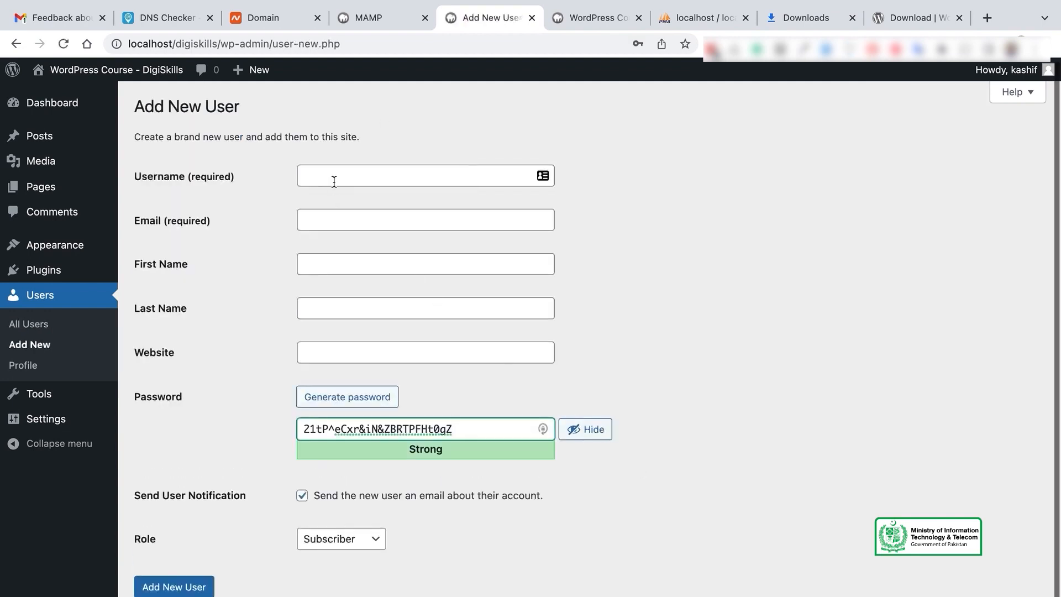
{"action": "type", "text": "stu"}
{"action": "left_click", "coordinate": [432, 174]}
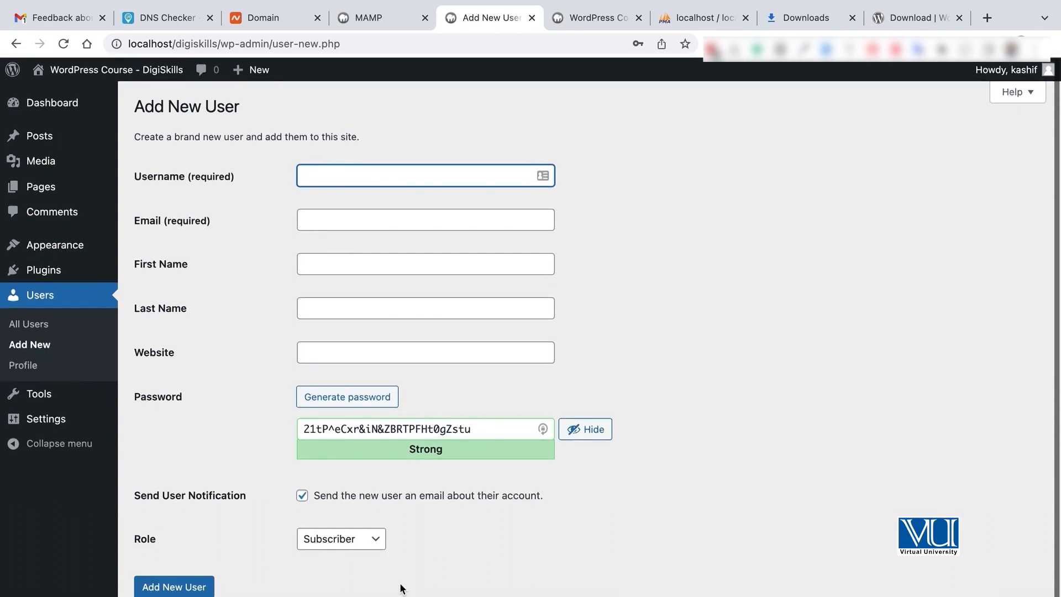
{"action": "left_click", "coordinate": [370, 546]}
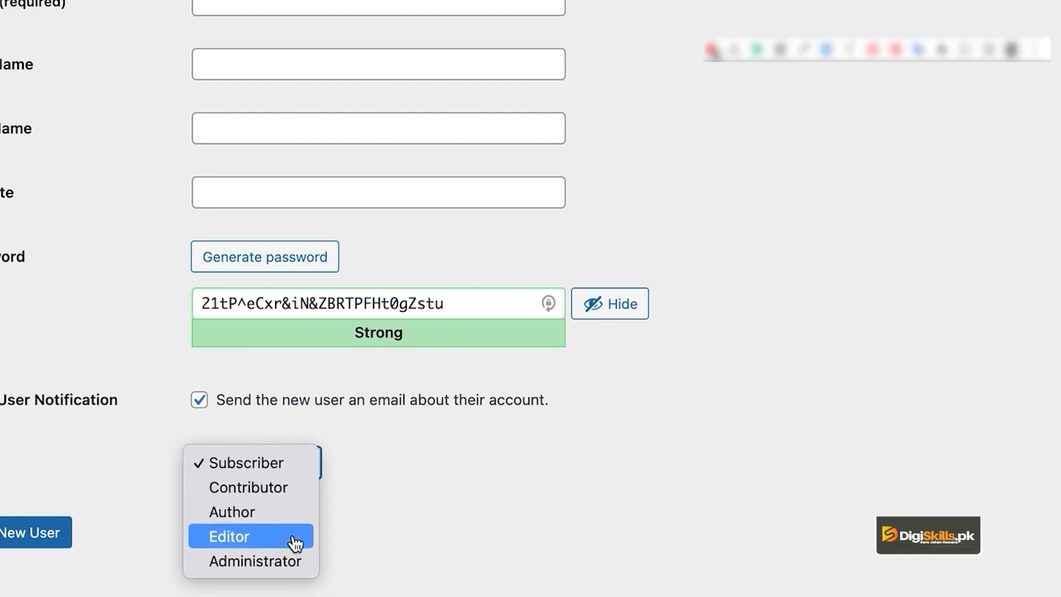
{"action": "left_click", "coordinate": [433, 490]}
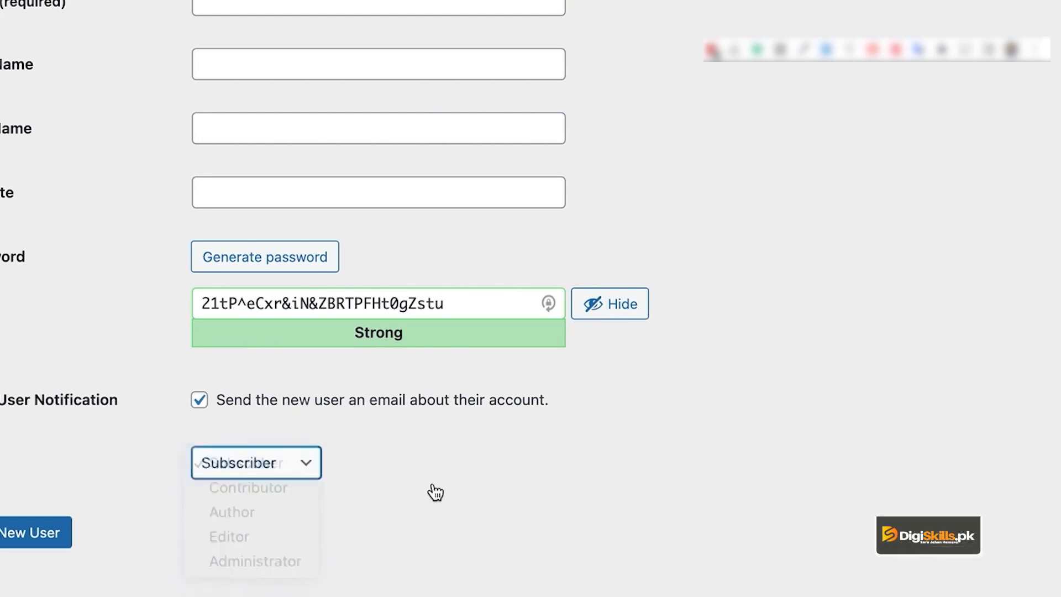
{"action": "left_click", "coordinate": [299, 474]}
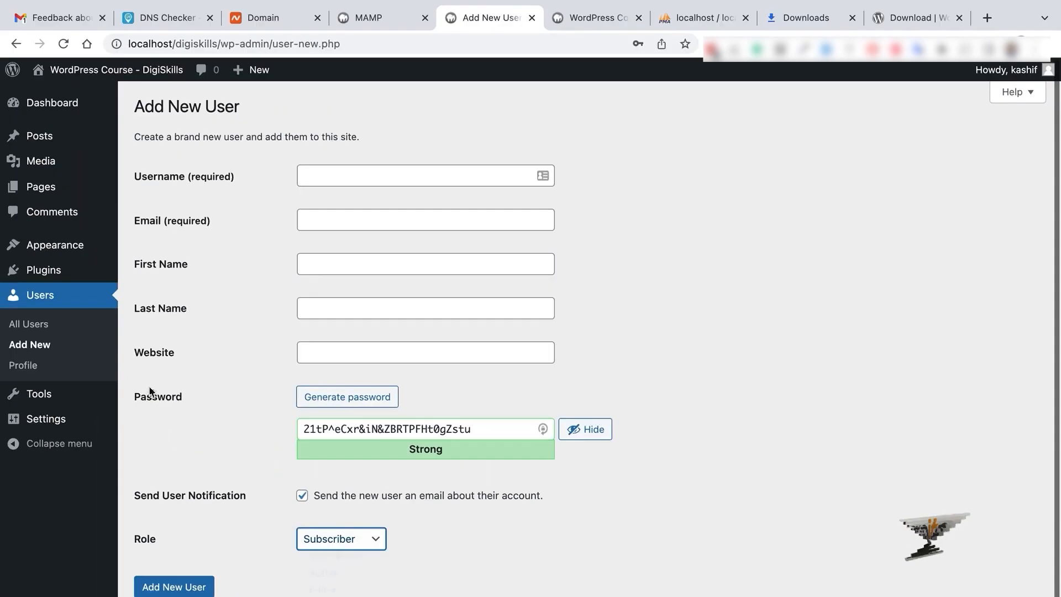
{"action": "right_click", "coordinate": [543, 203]}
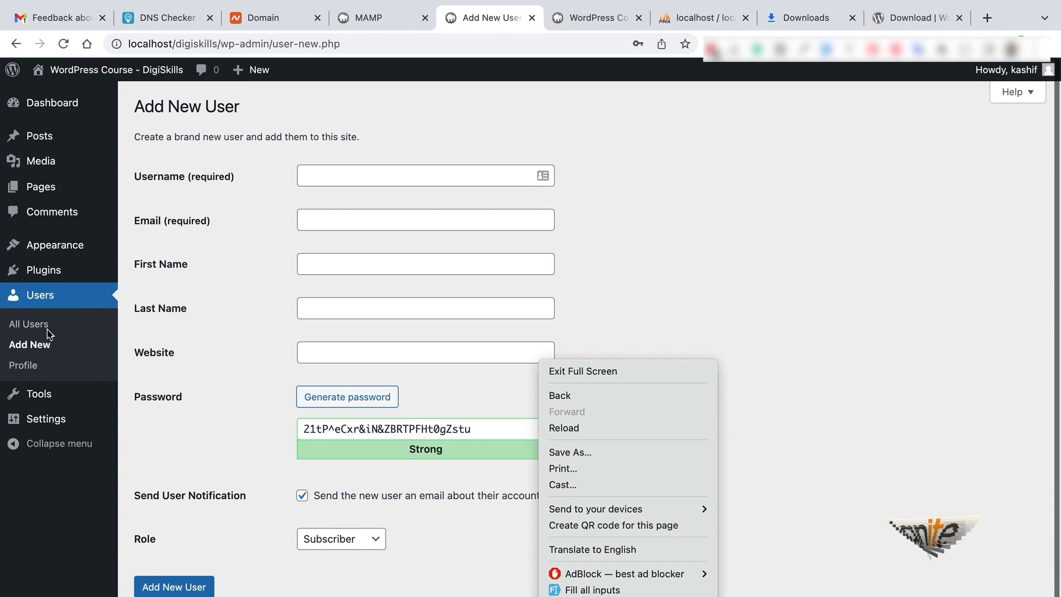
{"action": "left_click", "coordinate": [39, 342]}
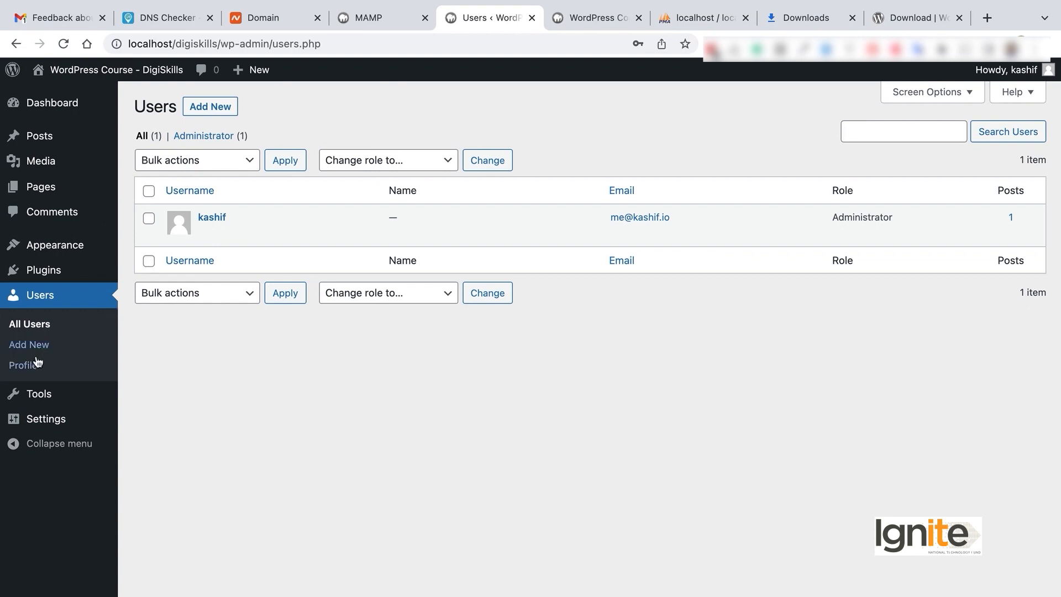
Step: Preview the Sunrise, Light, Modern, Blue, Ectoplasm and Default schemes, ending on Midnight
{"action": "scroll", "coordinate": [493, 281], "scroll_direction": "down", "scroll_amount": 1}
{"action": "scroll", "coordinate": [493, 280], "scroll_direction": "up", "scroll_amount": 1}
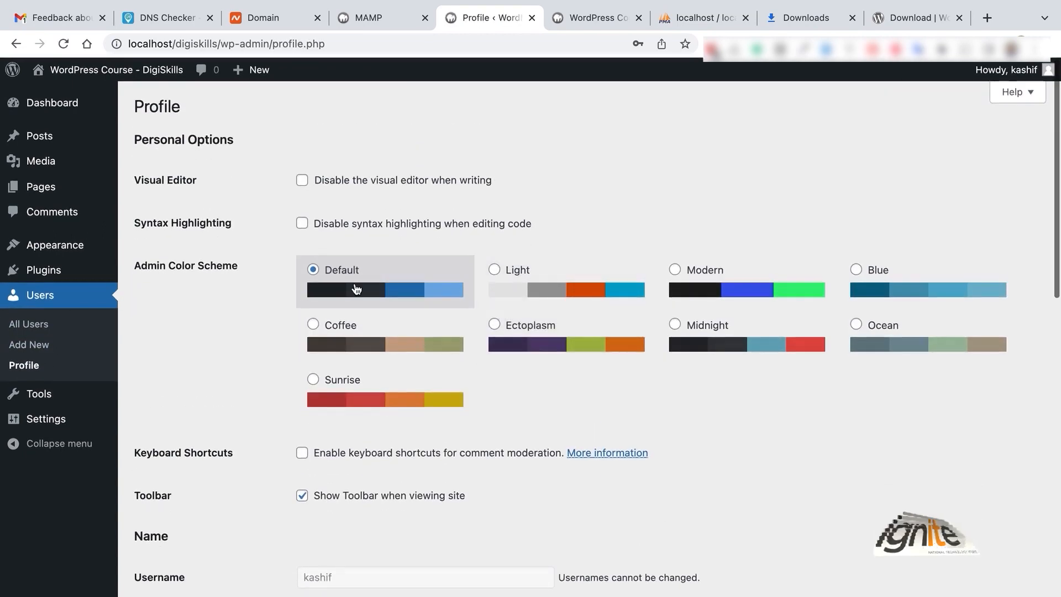
{"action": "left_click", "coordinate": [409, 383]}
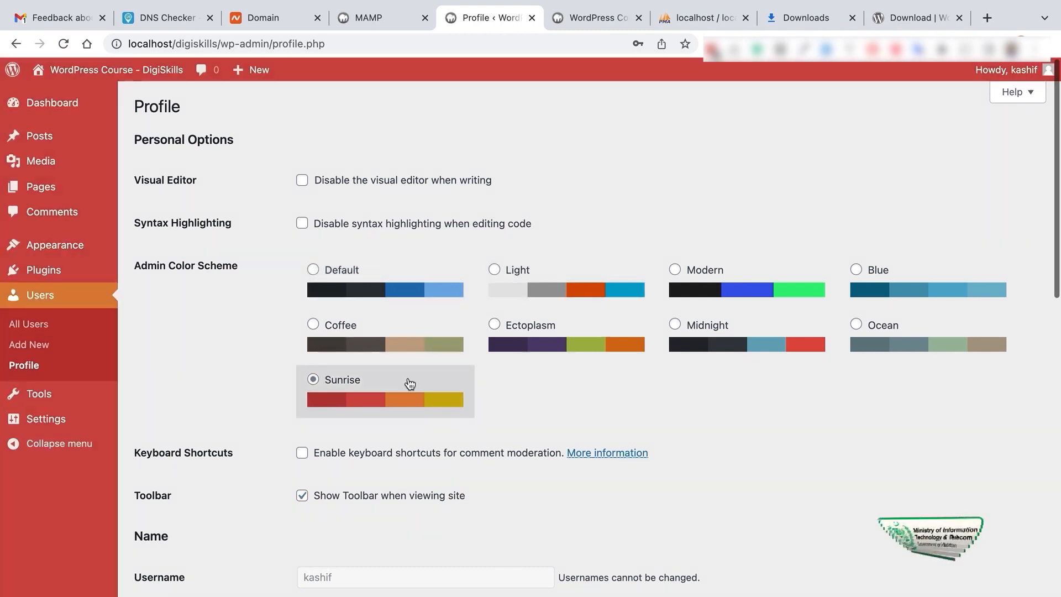
{"action": "left_click", "coordinate": [509, 300]}
{"action": "left_click", "coordinate": [766, 282]}
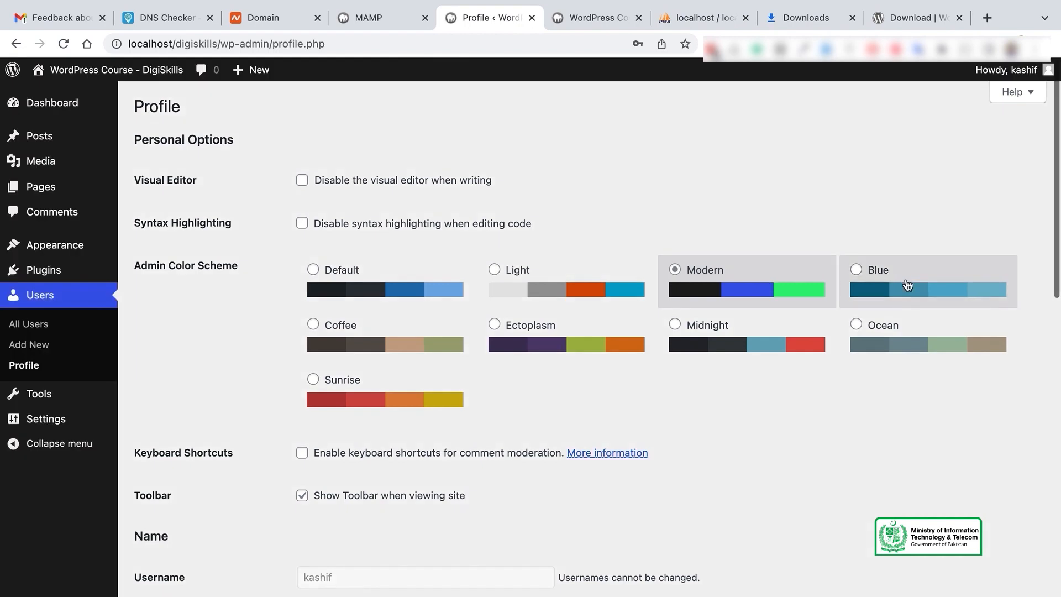
{"action": "left_click", "coordinate": [907, 285]}
{"action": "left_click", "coordinate": [614, 332]}
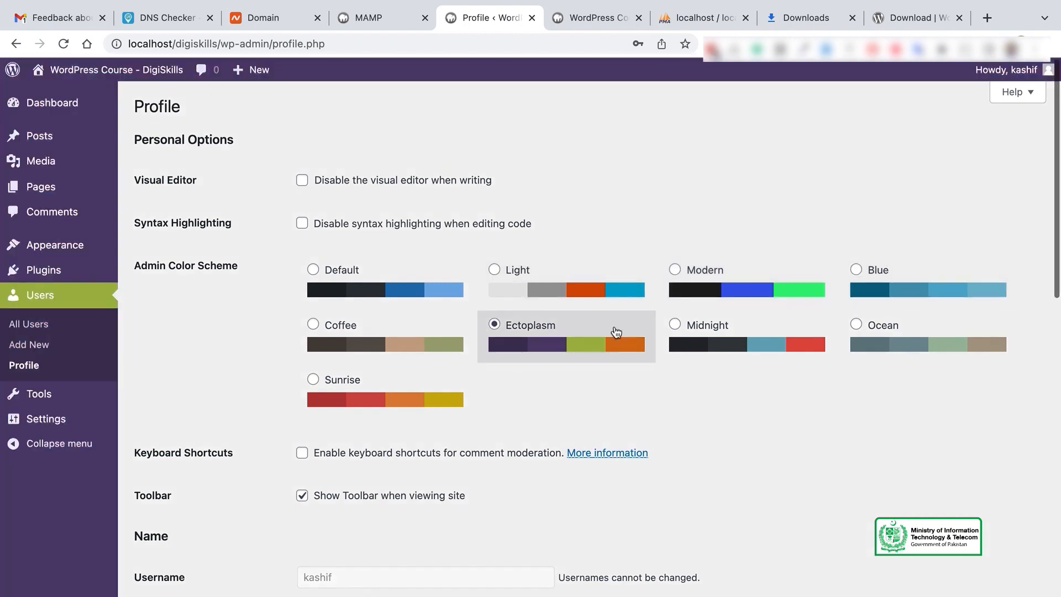
{"action": "left_click", "coordinate": [765, 336]}
{"action": "left_click", "coordinate": [556, 343]}
{"action": "left_click", "coordinate": [378, 280]}
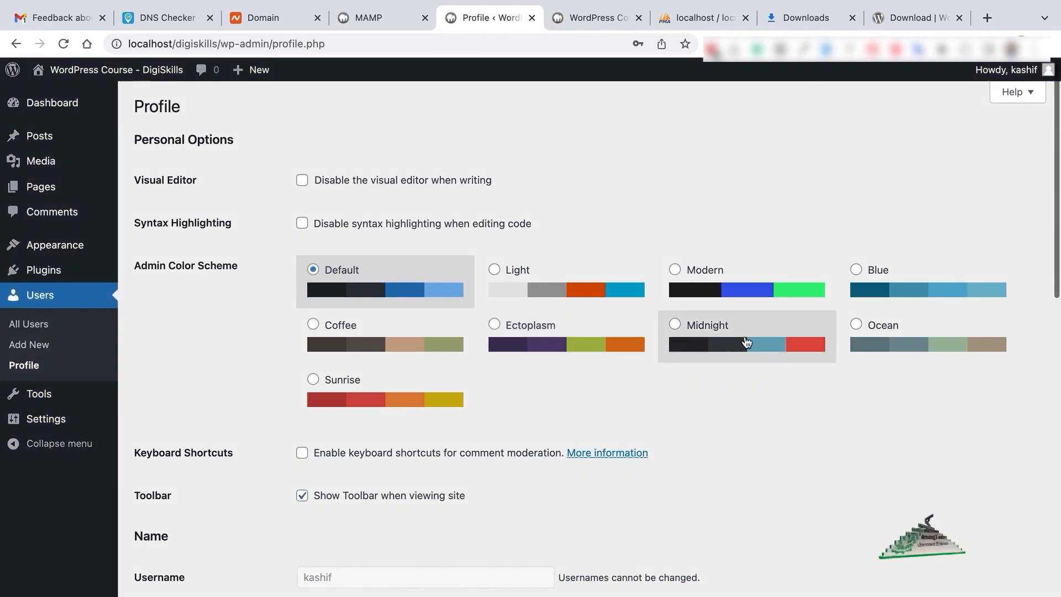
{"action": "left_click", "coordinate": [740, 336]}
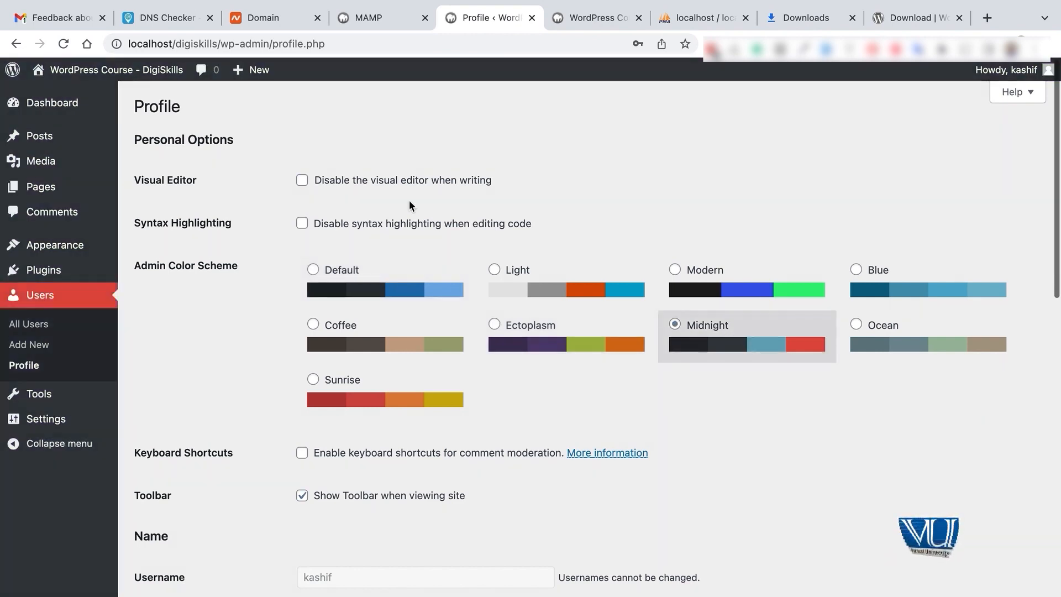
{"action": "scroll", "coordinate": [410, 202], "scroll_direction": "down", "scroll_amount": 5}
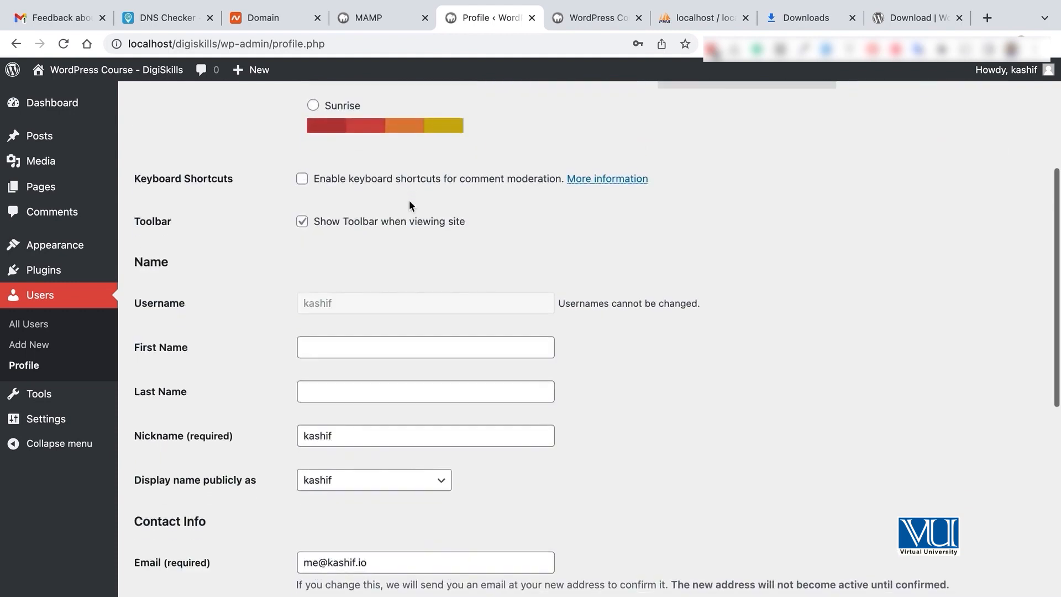
Step: Fill in the profile's first name, last name and nickname, correcting the first name
{"action": "scroll", "coordinate": [408, 204], "scroll_direction": "down", "scroll_amount": 2}
{"action": "left_click", "coordinate": [316, 263]}
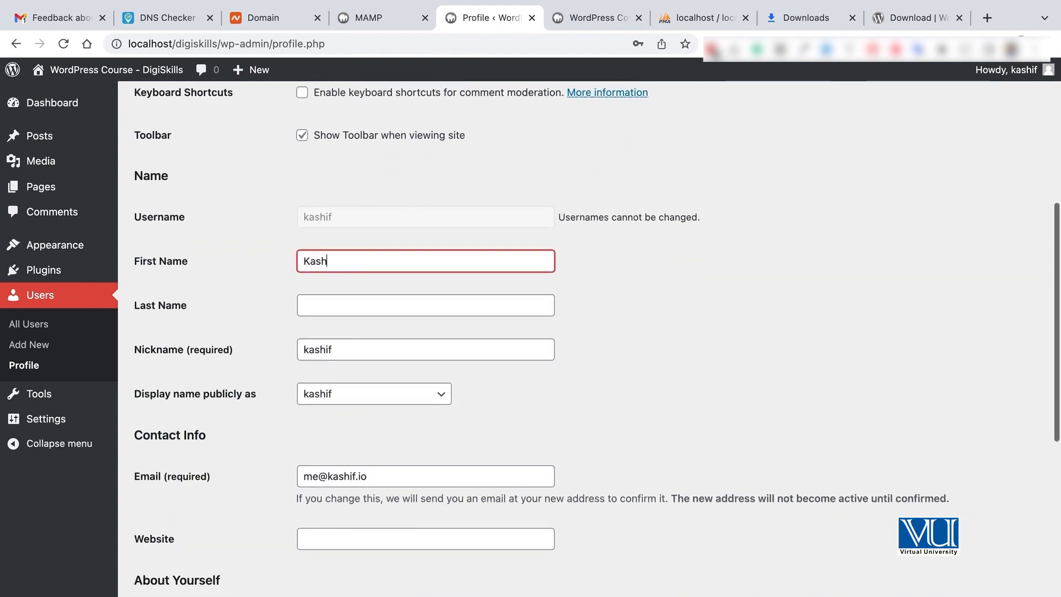
{"action": "left_click", "coordinate": [320, 306]}
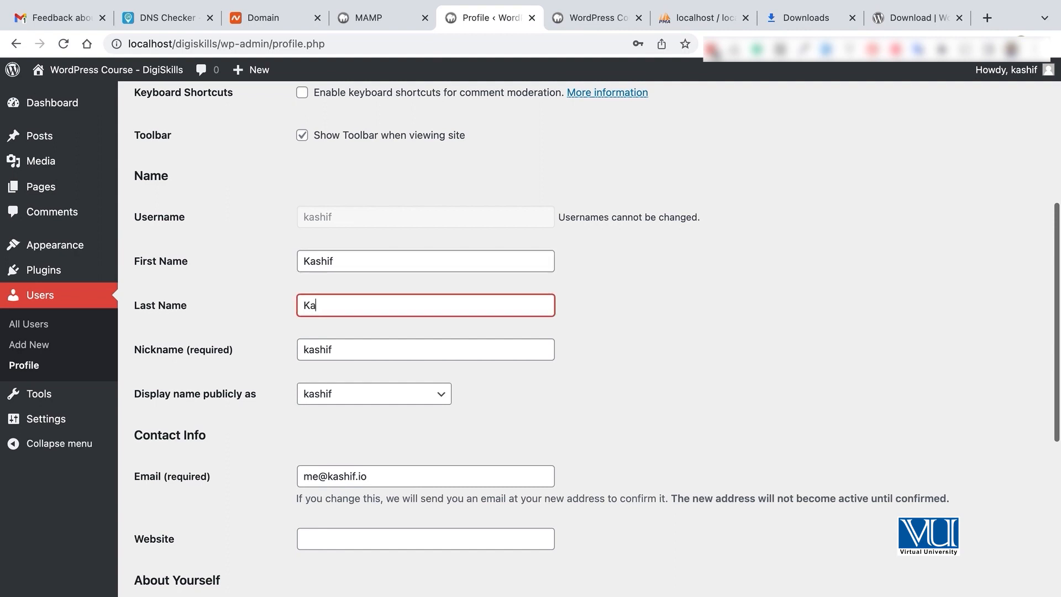
{"action": "left_click", "coordinate": [343, 349]}
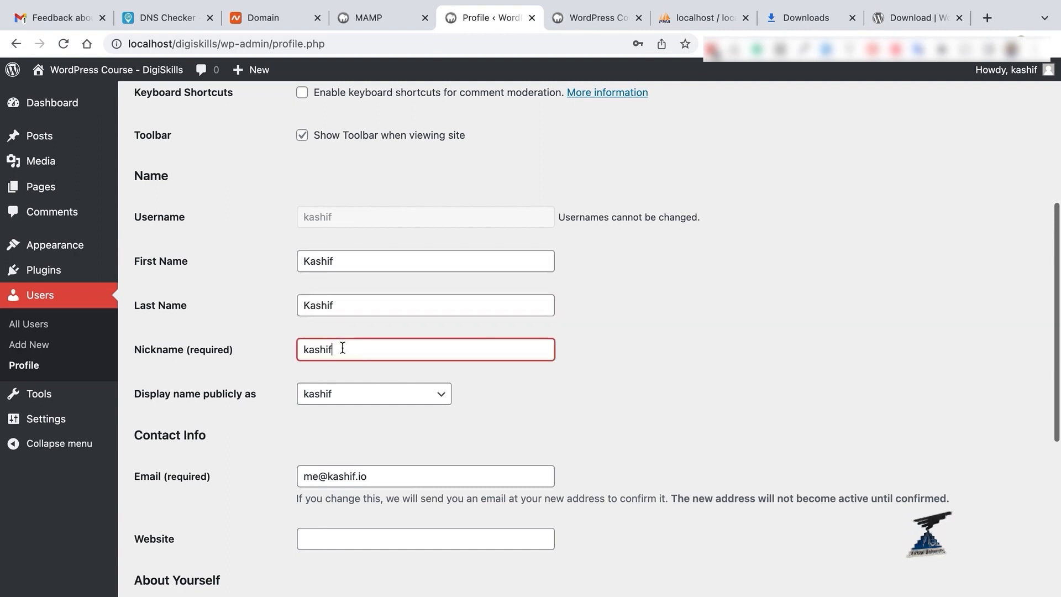
{"action": "scroll", "coordinate": [383, 378], "scroll_direction": "down", "scroll_amount": 1}
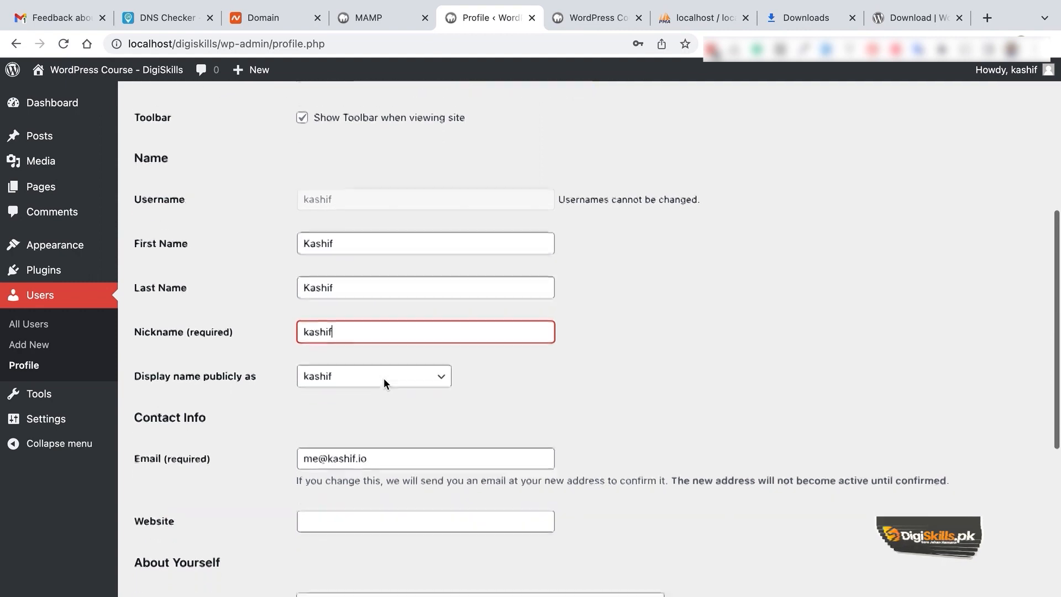
{"action": "left_click", "coordinate": [389, 374]}
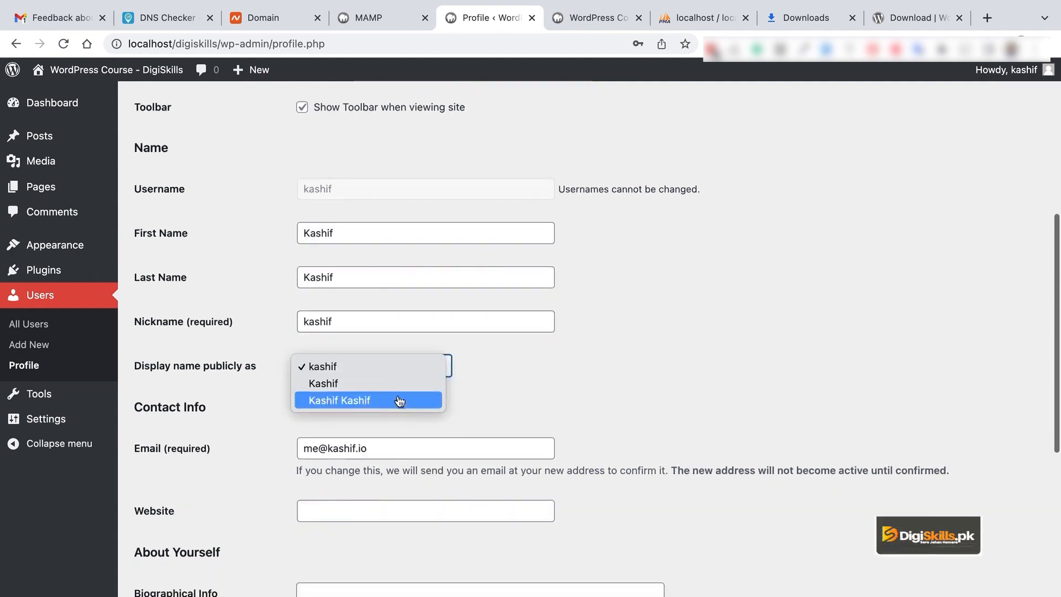
{"action": "double_click", "coordinate": [333, 229]}
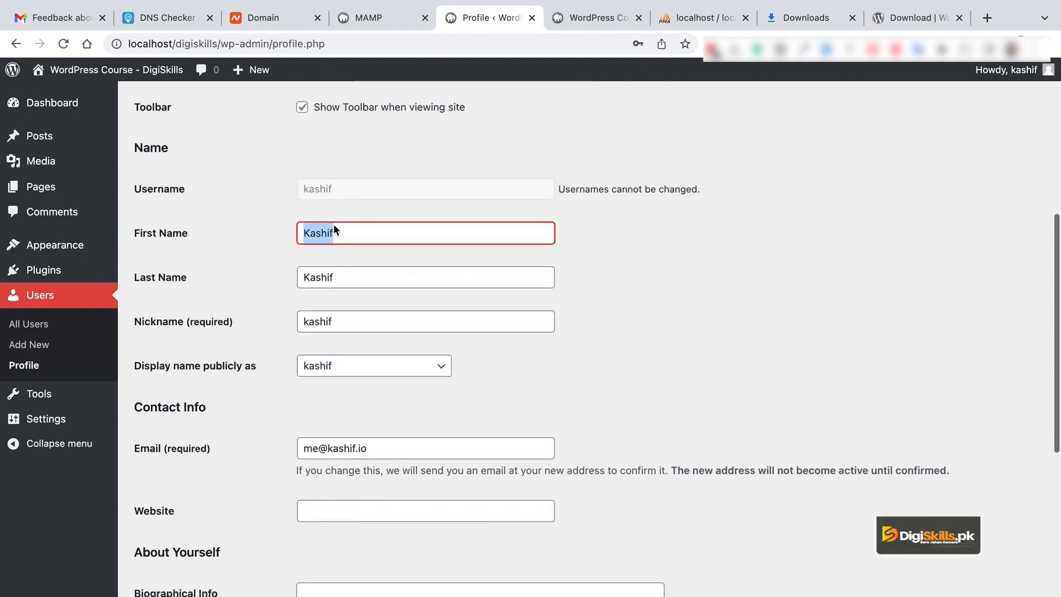
{"action": "type", "text": "Muhammad"}
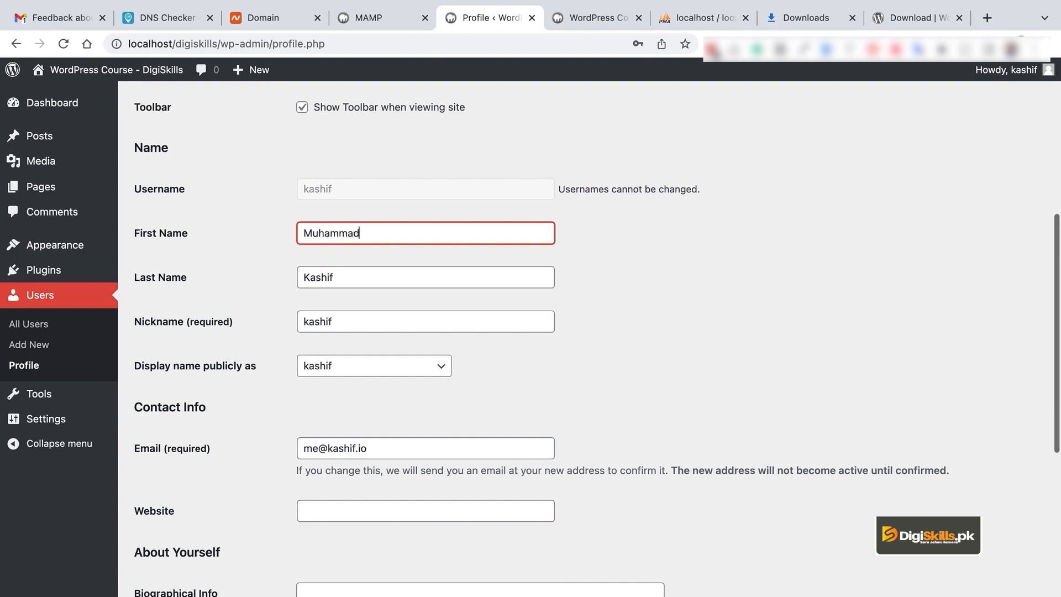
{"action": "left_click", "coordinate": [585, 308]}
Step: Set 'Display name publicly as' to the full first and last name and save the profile
{"action": "left_click", "coordinate": [394, 376]}
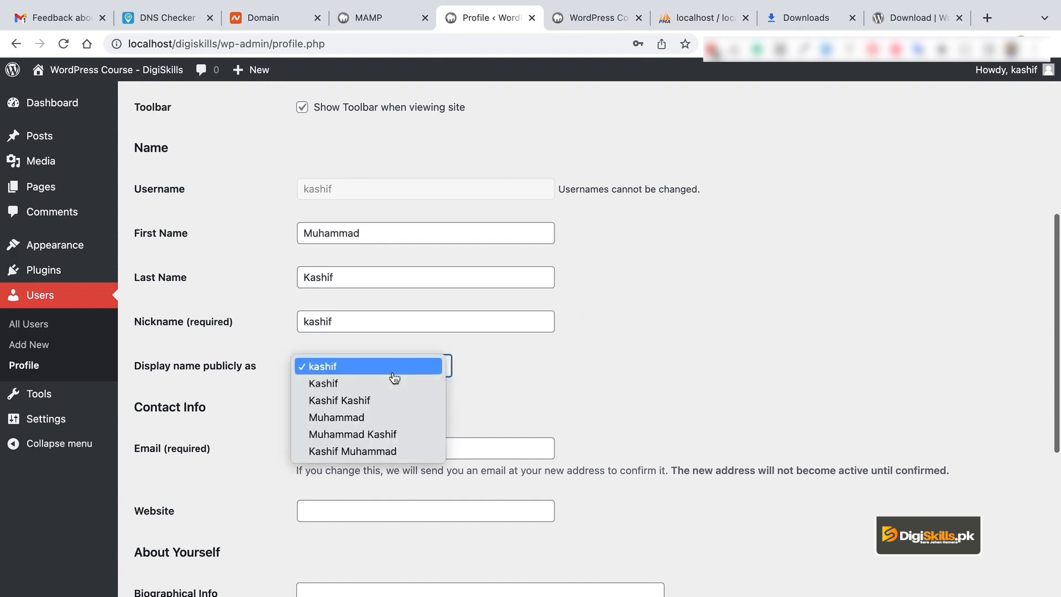
{"action": "left_click", "coordinate": [396, 384]}
{"action": "scroll", "coordinate": [529, 390], "scroll_direction": "down", "scroll_amount": 3}
{"action": "scroll", "coordinate": [529, 389], "scroll_direction": "down", "scroll_amount": 4}
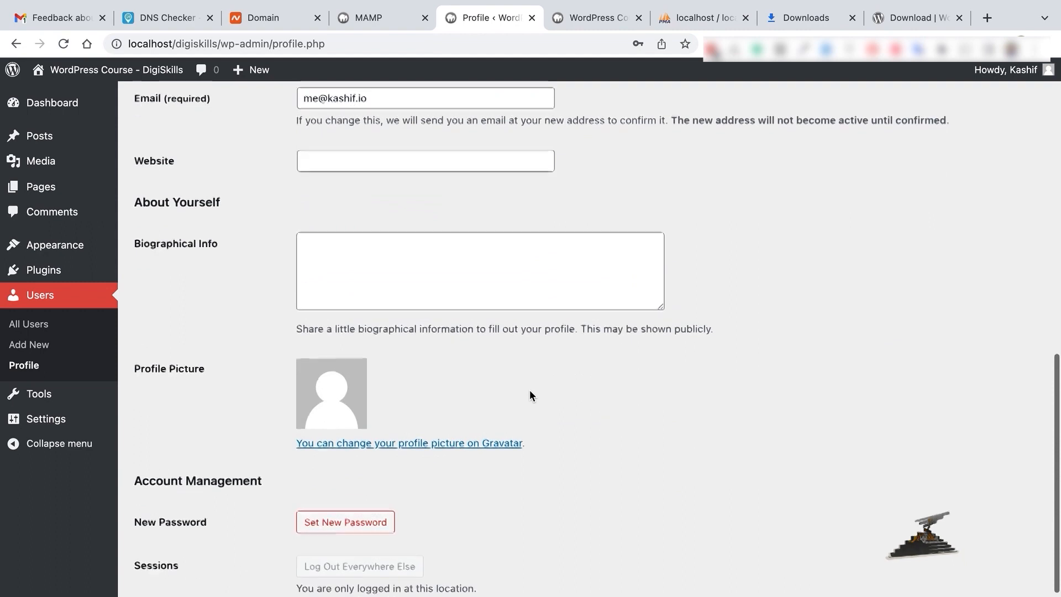
{"action": "scroll", "coordinate": [530, 394], "scroll_direction": "up", "scroll_amount": 3}
{"action": "scroll", "coordinate": [377, 325], "scroll_direction": "down", "scroll_amount": 5}
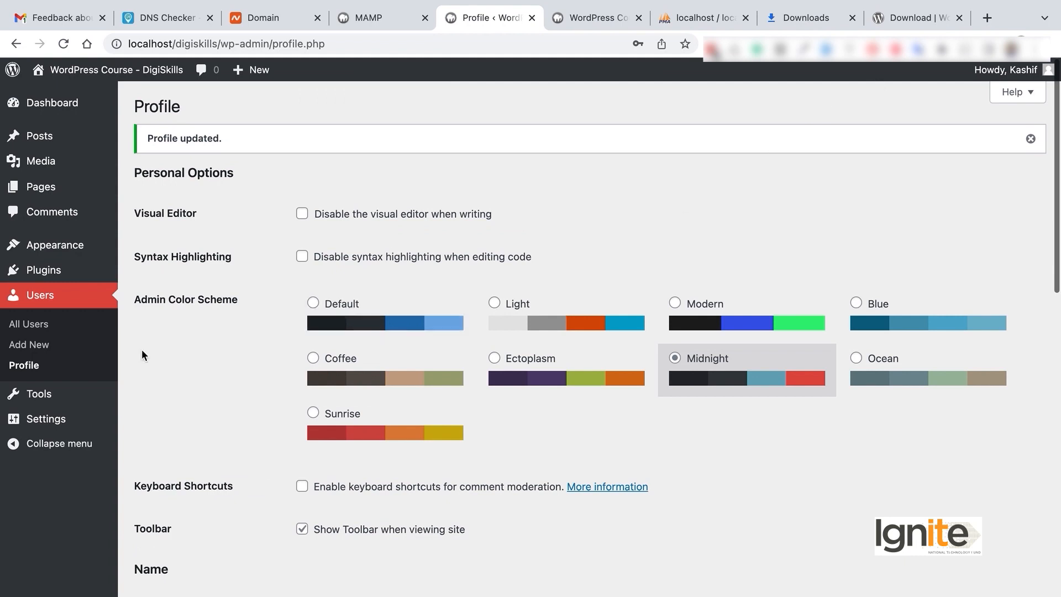
{"action": "scroll", "coordinate": [746, 315], "scroll_direction": "down", "scroll_amount": 5}
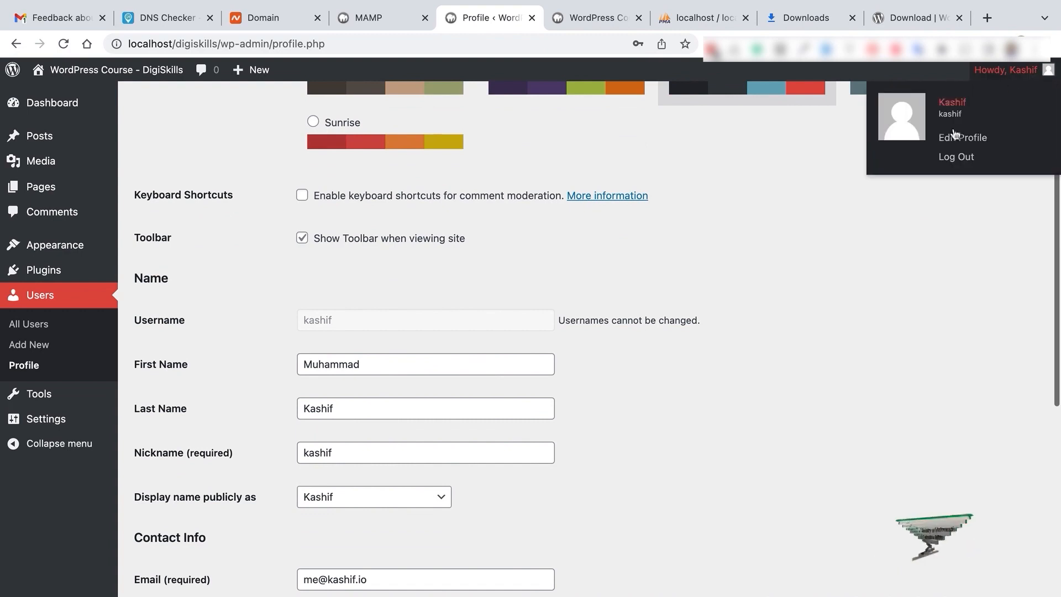
{"action": "scroll", "coordinate": [413, 420], "scroll_direction": "down", "scroll_amount": 2}
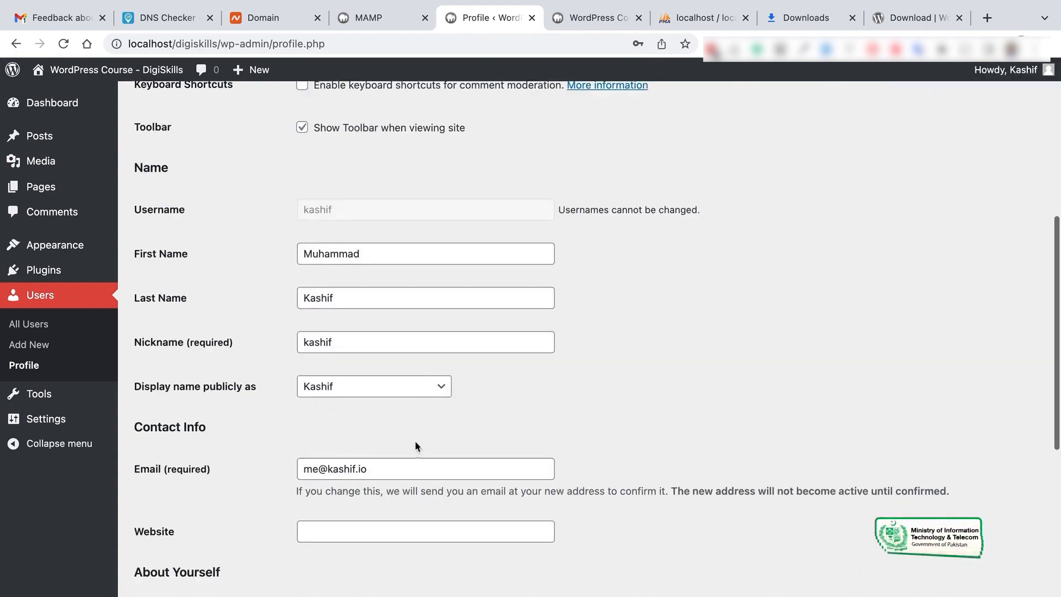
{"action": "left_click", "coordinate": [413, 386]}
{"action": "left_click", "coordinate": [504, 440]}
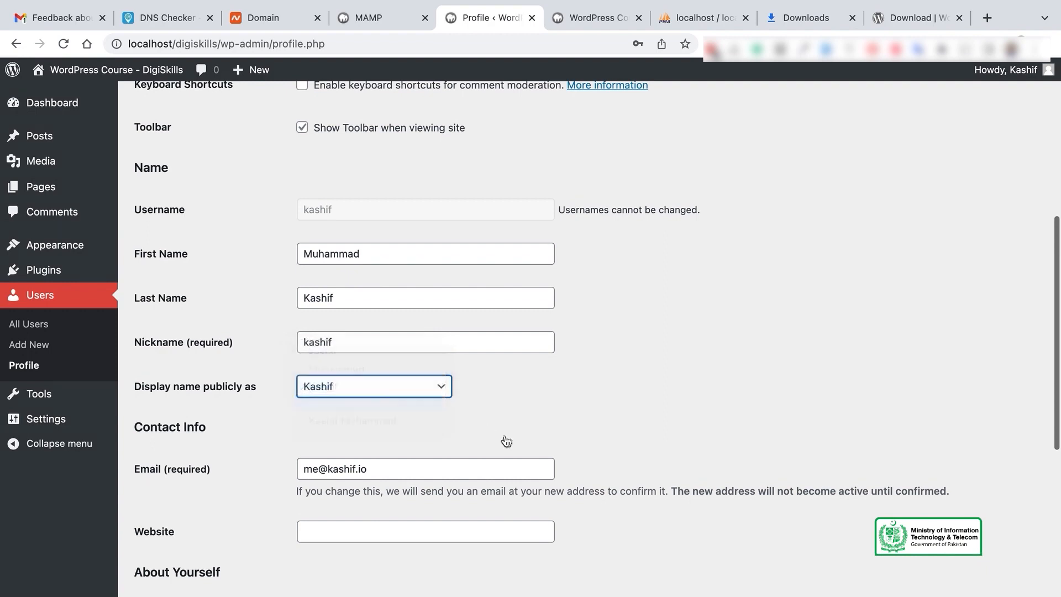
{"action": "scroll", "coordinate": [505, 434], "scroll_direction": "down", "scroll_amount": 10}
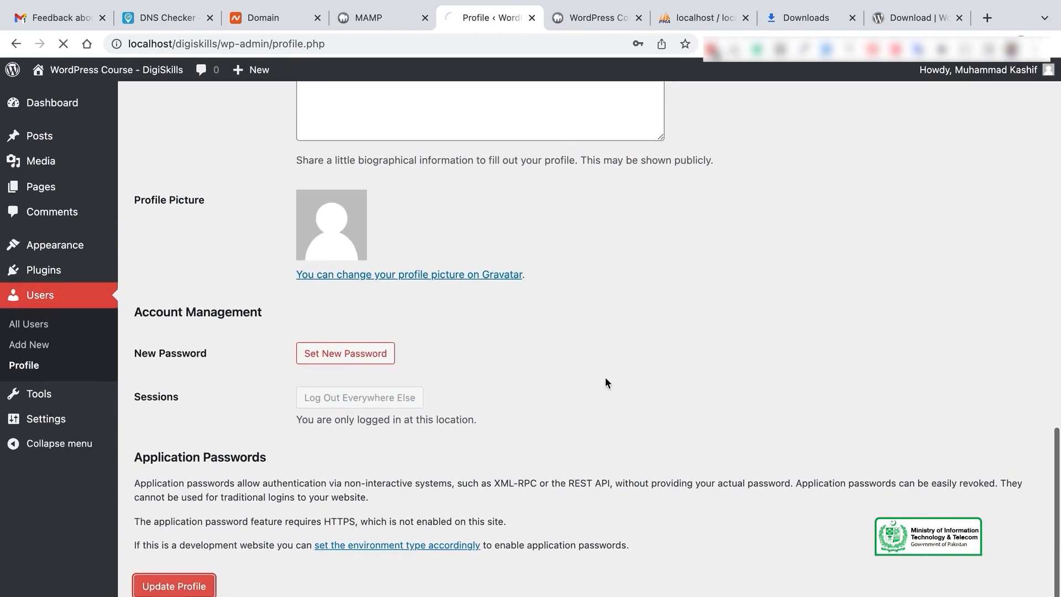
{"action": "mouse_move", "coordinate": [996, 75]}
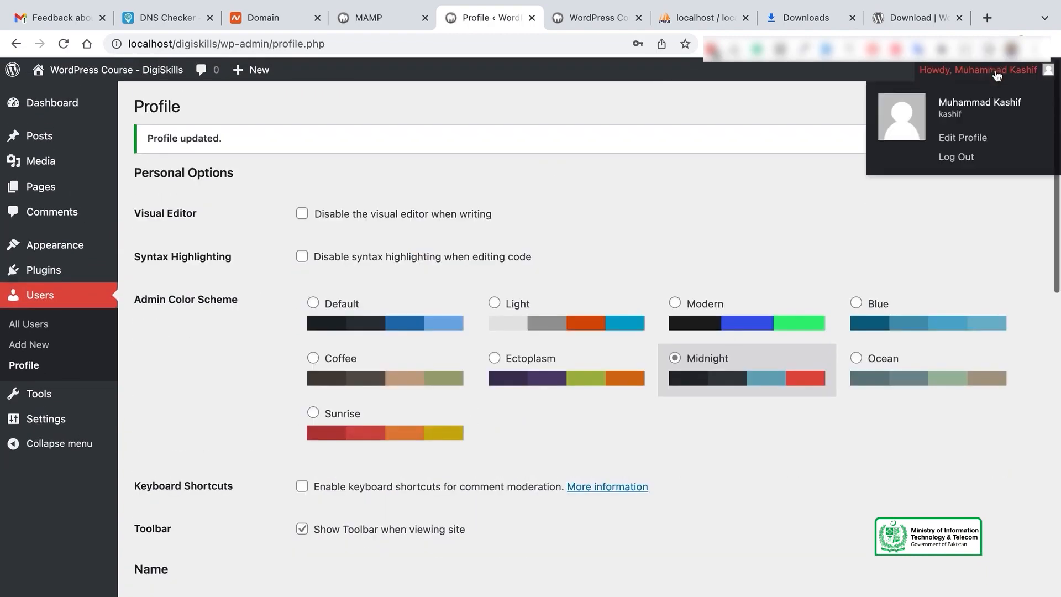
{"action": "scroll", "coordinate": [440, 498], "scroll_direction": "down", "scroll_amount": 6}
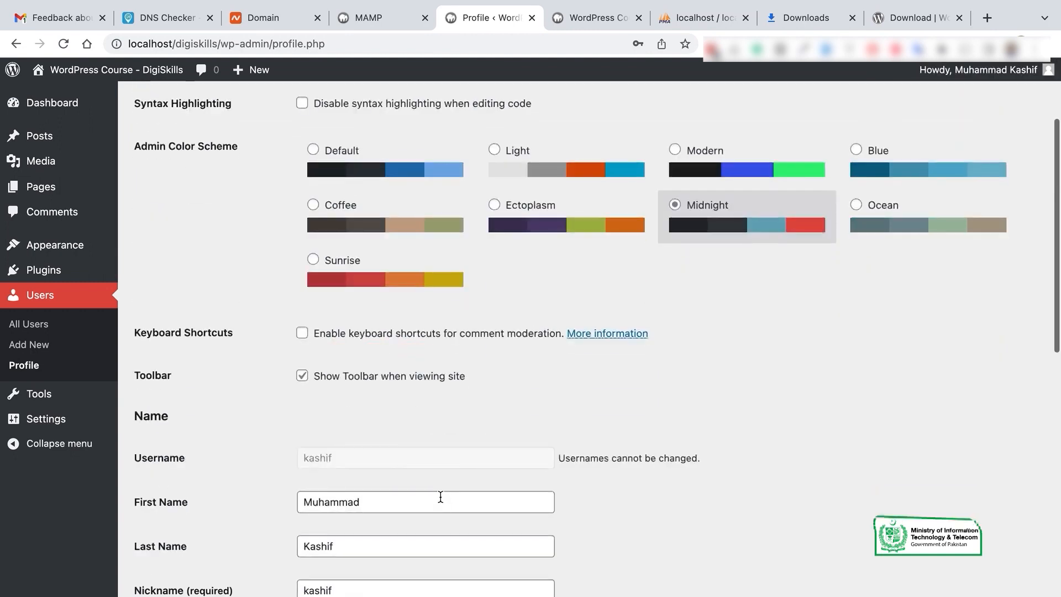
Step: Check Tools > Import, then in Tools > Export try Posts and Pages before selecting Media
{"action": "left_click", "coordinate": [65, 395]}
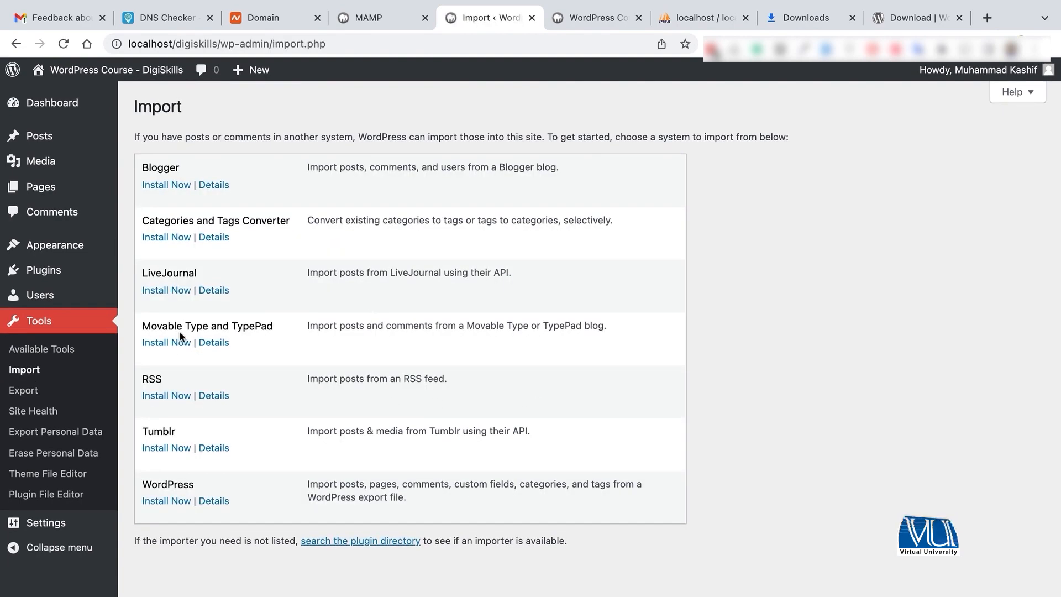
{"action": "left_click", "coordinate": [35, 390]}
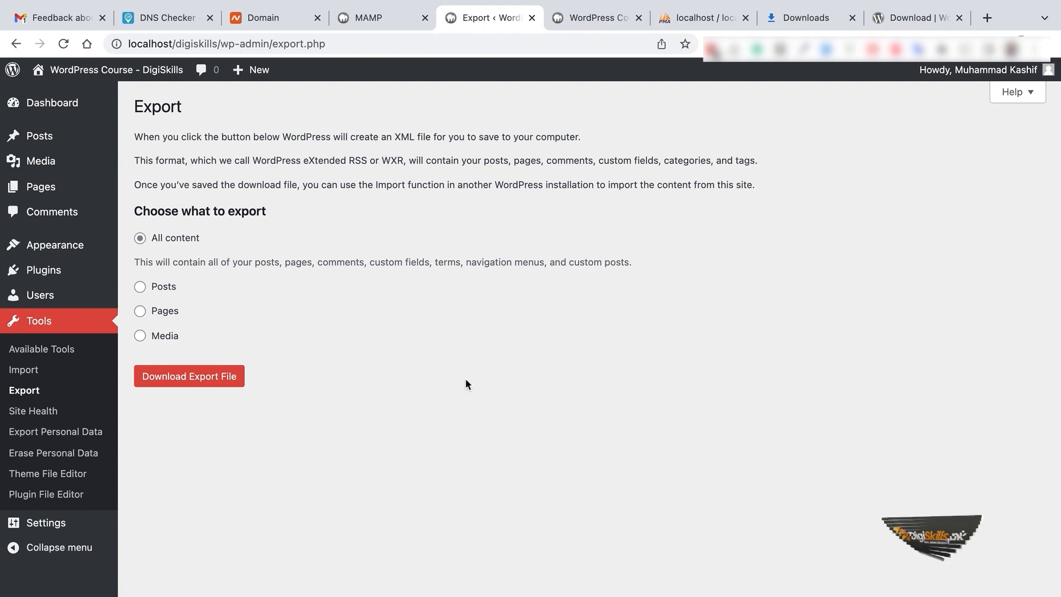
{"action": "left_click", "coordinate": [148, 285]}
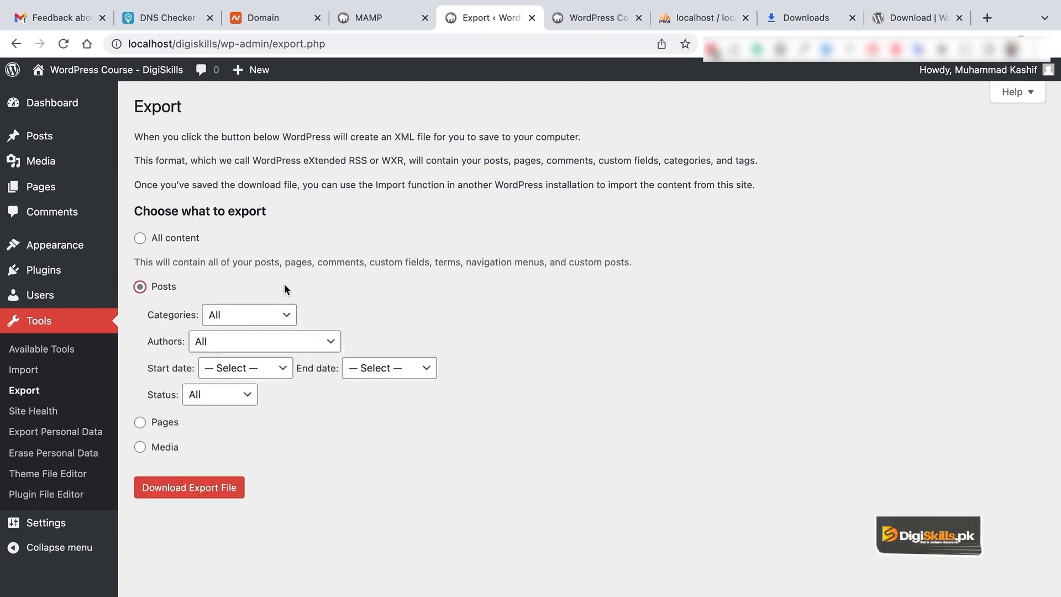
{"action": "left_click", "coordinate": [145, 421]}
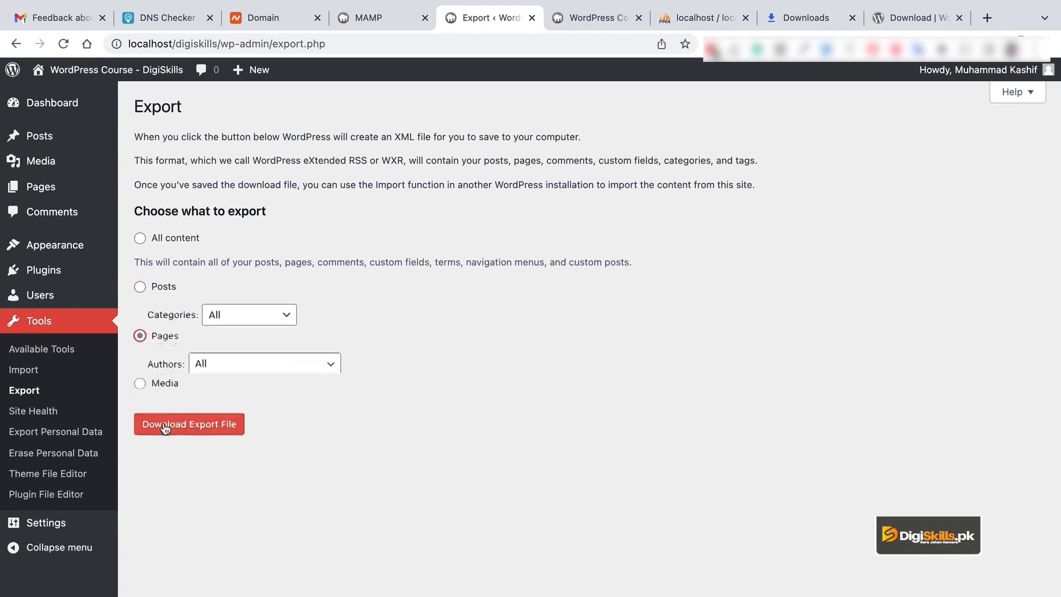
{"action": "left_click", "coordinate": [172, 292]}
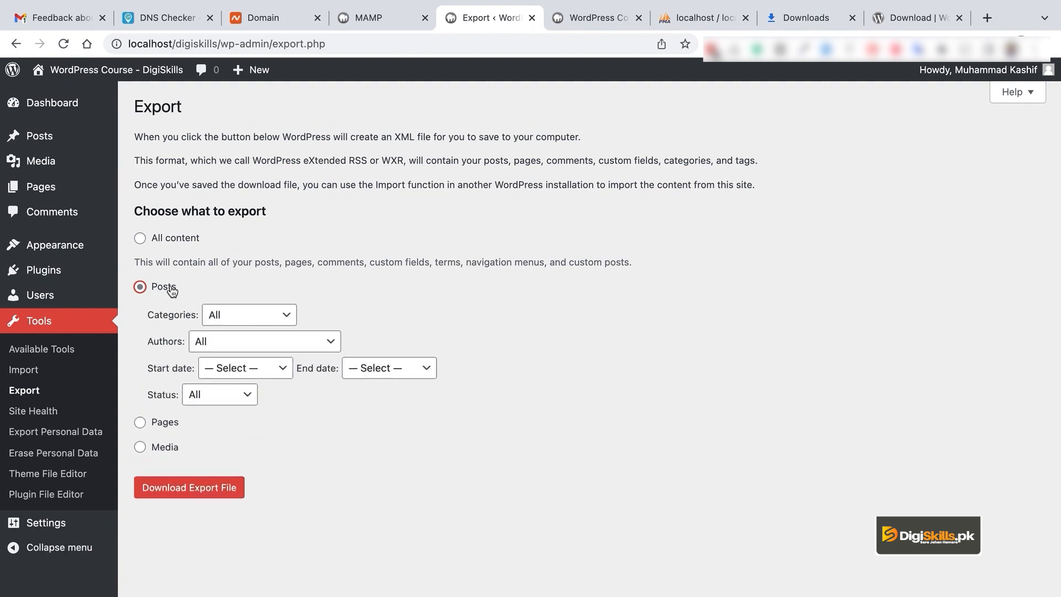
{"action": "left_click", "coordinate": [169, 448]}
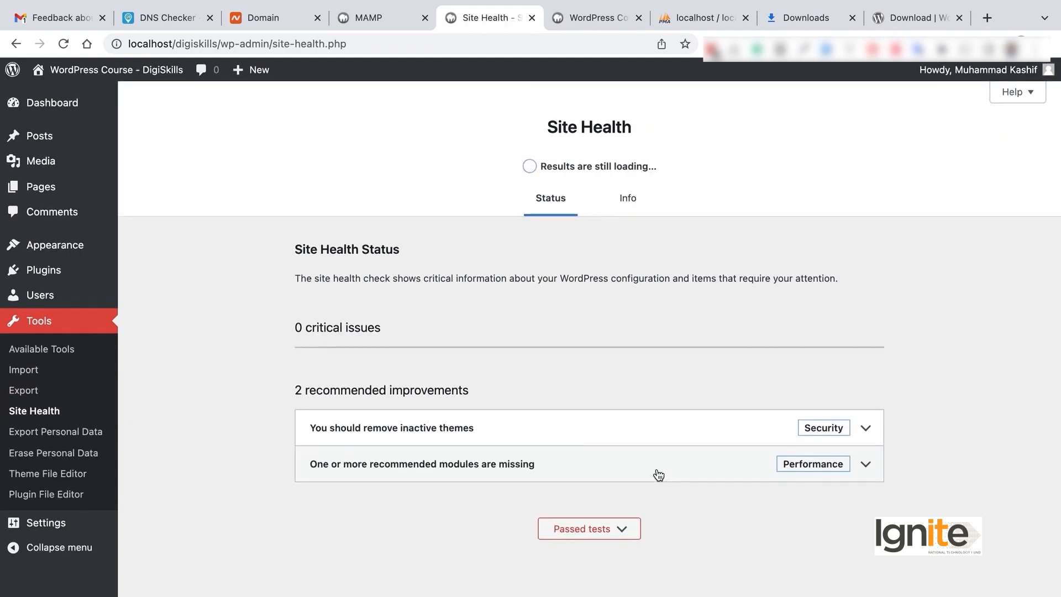
Step: Expand 'One or more recommended modules are missing' on Site Health Status, then switch to Info
{"action": "left_click", "coordinate": [837, 474]}
{"action": "scroll", "coordinate": [667, 450], "scroll_direction": "down", "scroll_amount": 2}
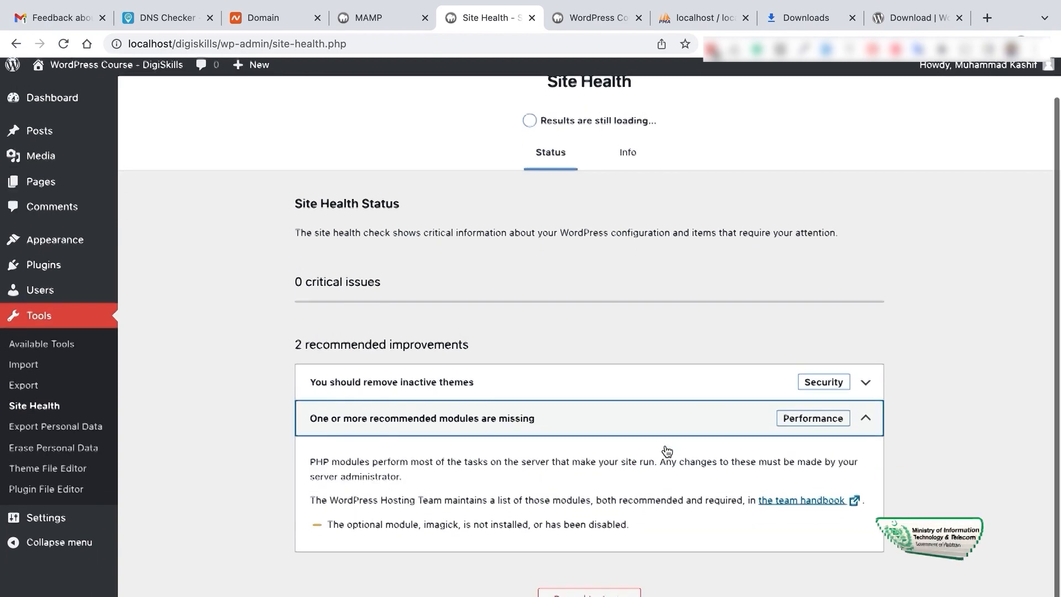
{"action": "scroll", "coordinate": [666, 448], "scroll_direction": "up", "scroll_amount": 2}
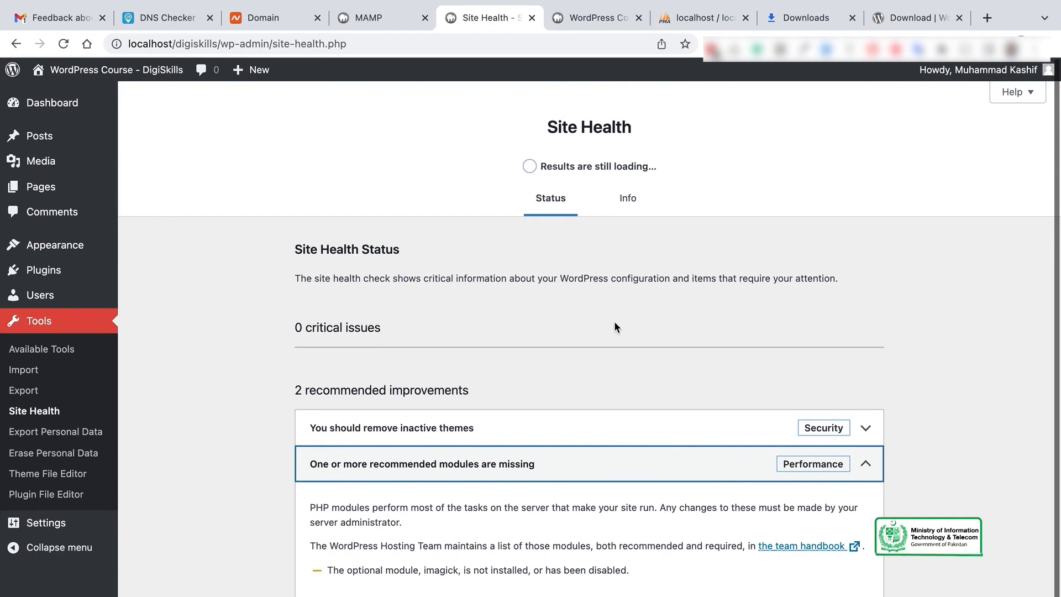
{"action": "left_click", "coordinate": [623, 198]}
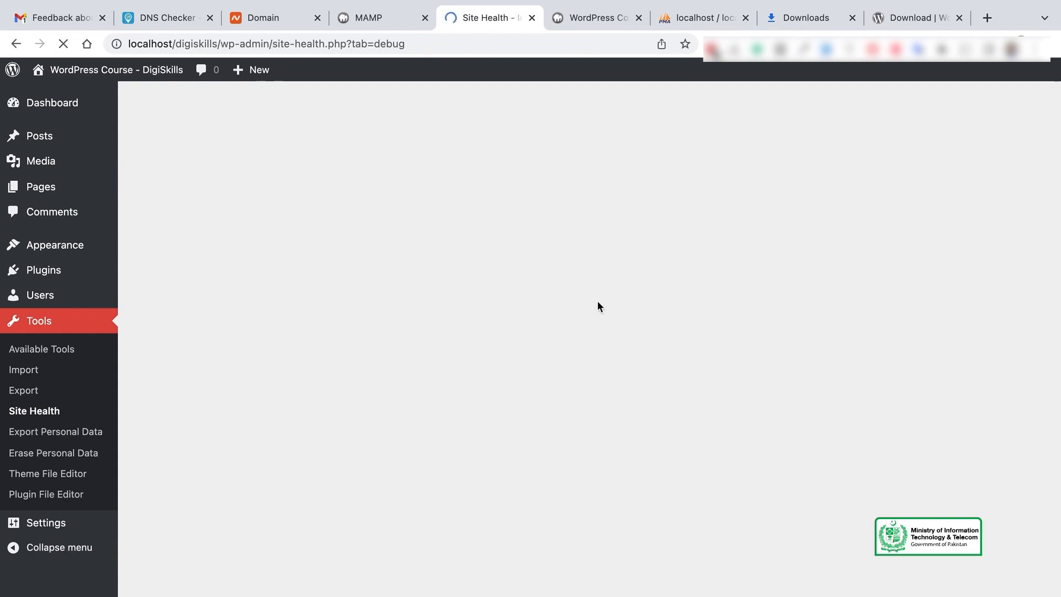
Step: Expand the WordPress section and highlight Version through Home URL and the HTTPS 'No' answer
{"action": "scroll", "coordinate": [598, 302], "scroll_direction": "down", "scroll_amount": 3}
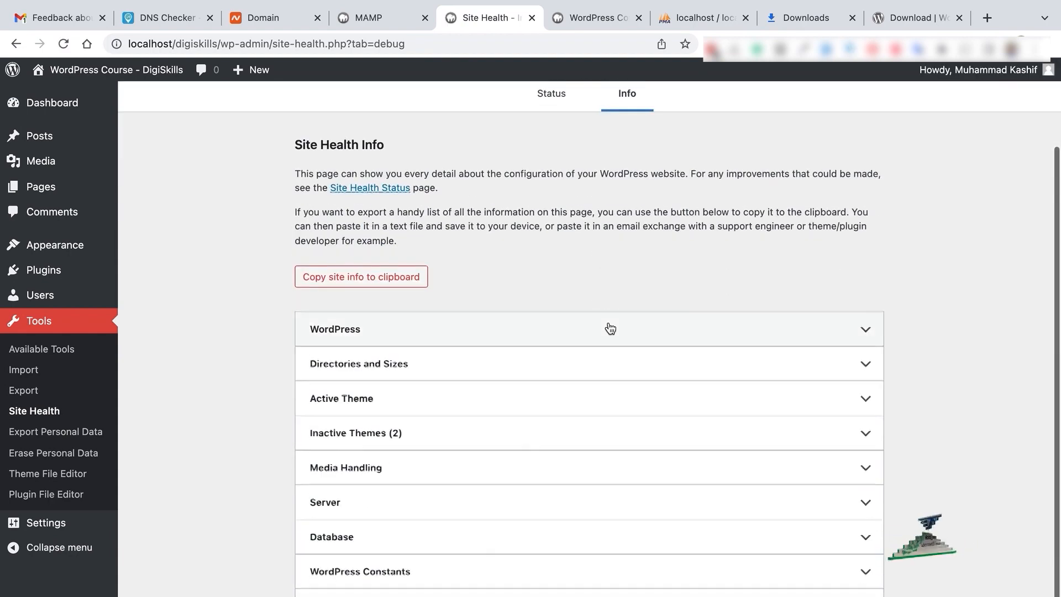
{"action": "left_click", "coordinate": [609, 329]}
{"action": "scroll", "coordinate": [608, 327], "scroll_direction": "down", "scroll_amount": 5}
{"action": "scroll", "coordinate": [608, 326], "scroll_direction": "up", "scroll_amount": 4}
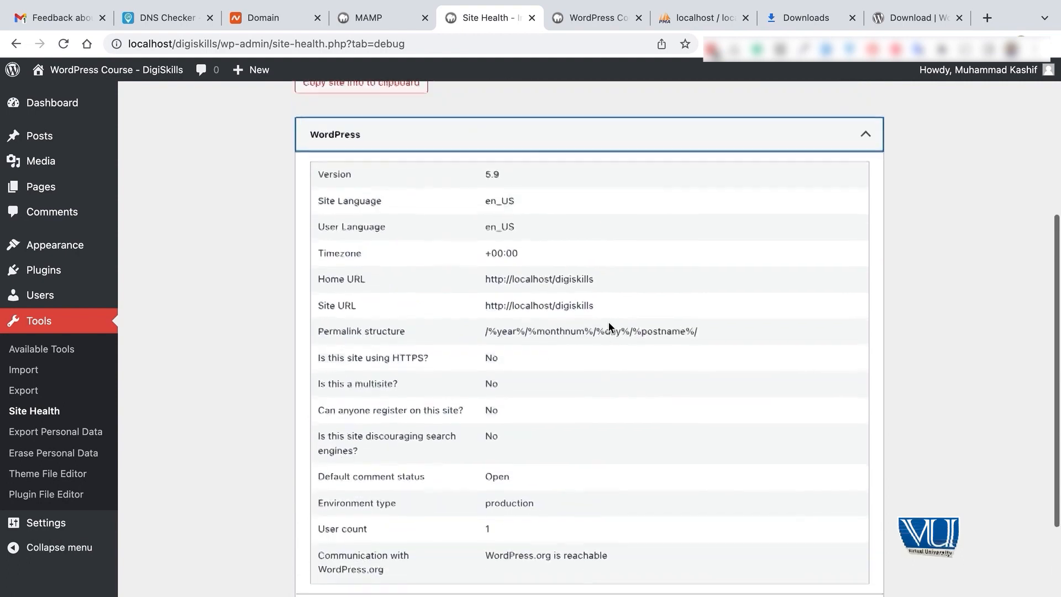
{"action": "left_click_drag", "start_coordinate": [315, 250], "coordinate": [395, 357]}
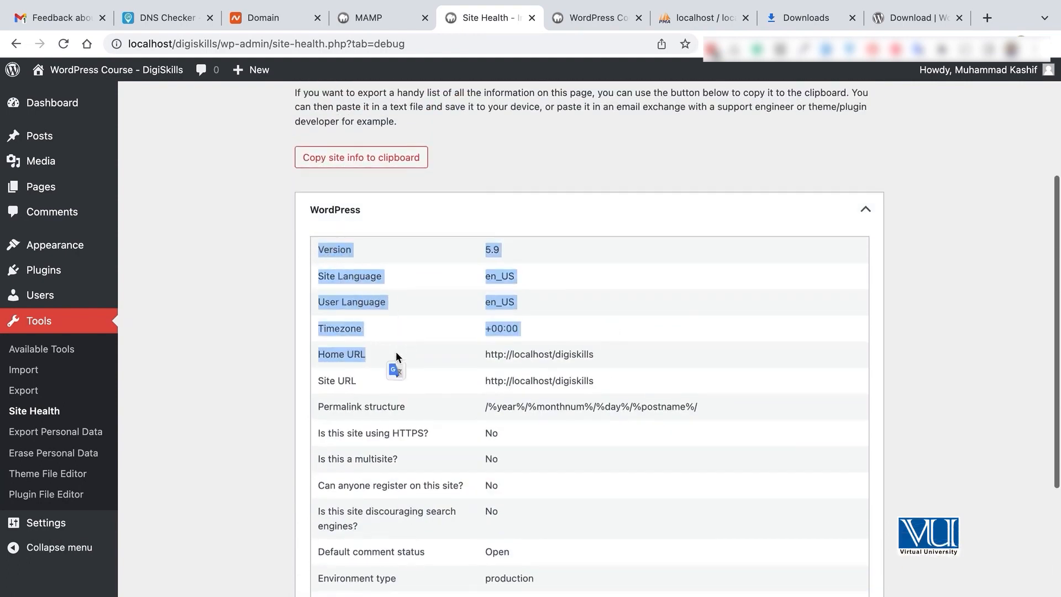
{"action": "left_click", "coordinate": [396, 352]}
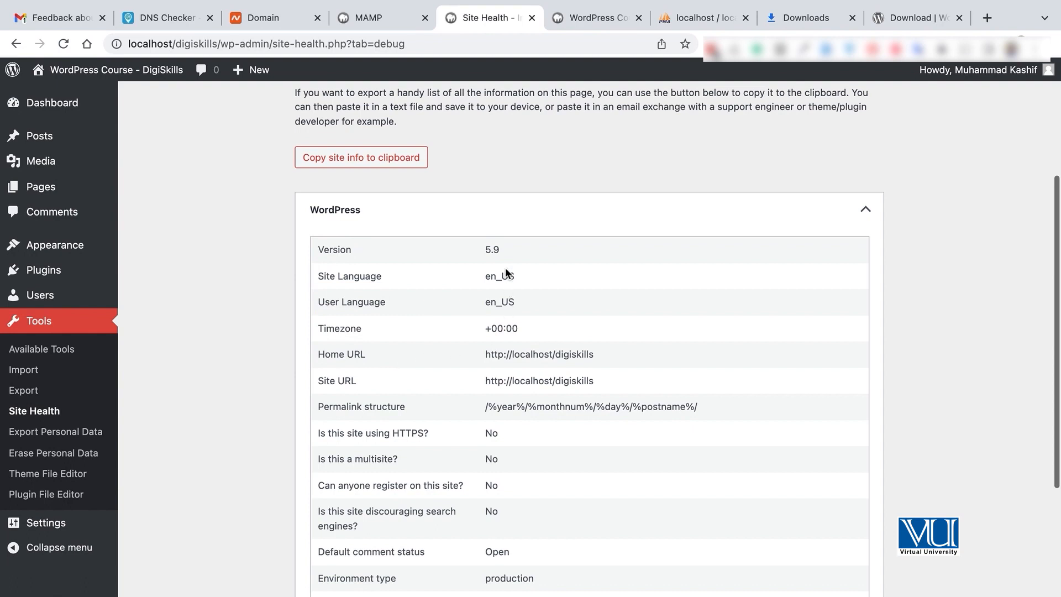
{"action": "scroll", "coordinate": [659, 374], "scroll_direction": "down", "scroll_amount": 2}
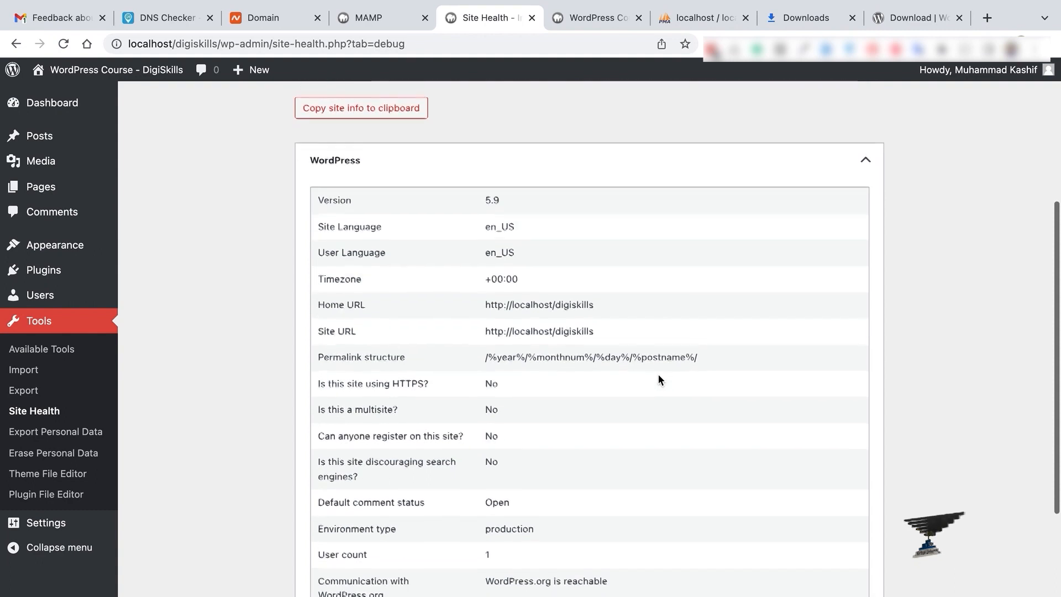
{"action": "left_click_drag", "start_coordinate": [486, 381], "coordinate": [512, 380]}
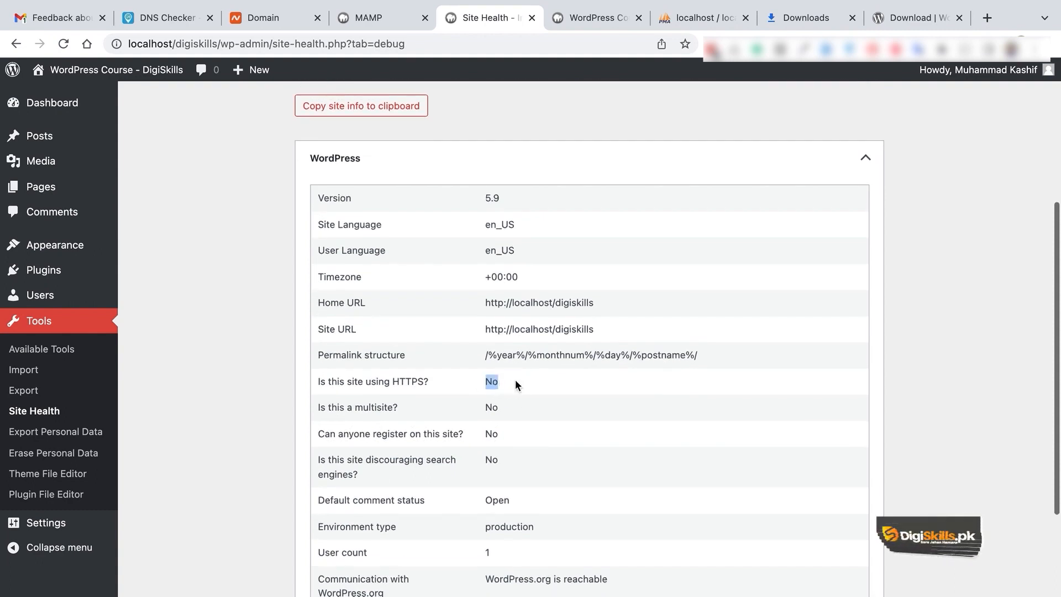
Step: Expand Directories and Sizes and highlight its table of directory locations and sizes
{"action": "scroll", "coordinate": [515, 381], "scroll_direction": "down", "scroll_amount": 3}
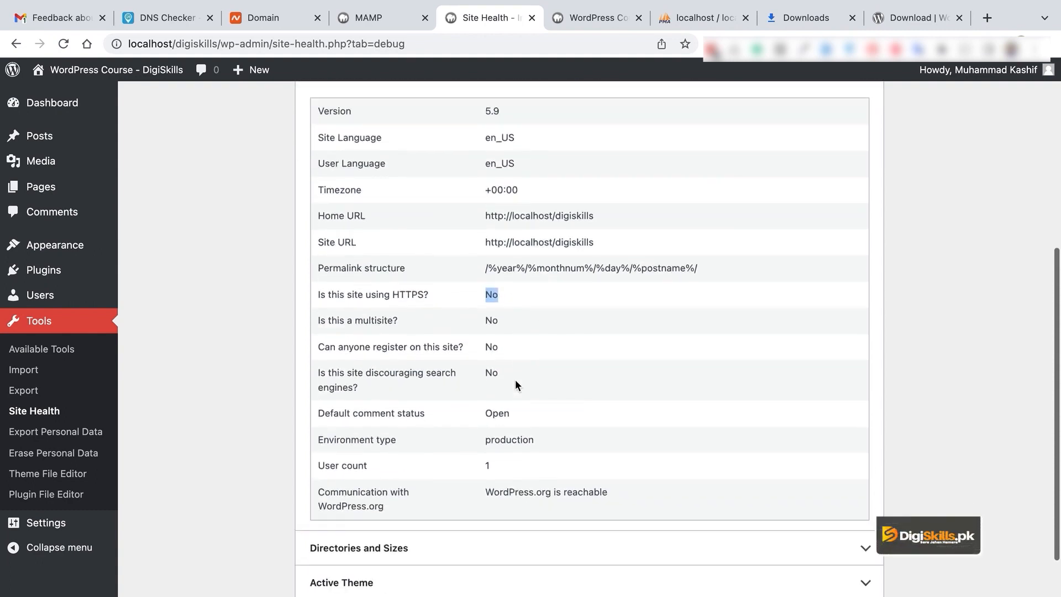
{"action": "scroll", "coordinate": [533, 447], "scroll_direction": "down", "scroll_amount": 5}
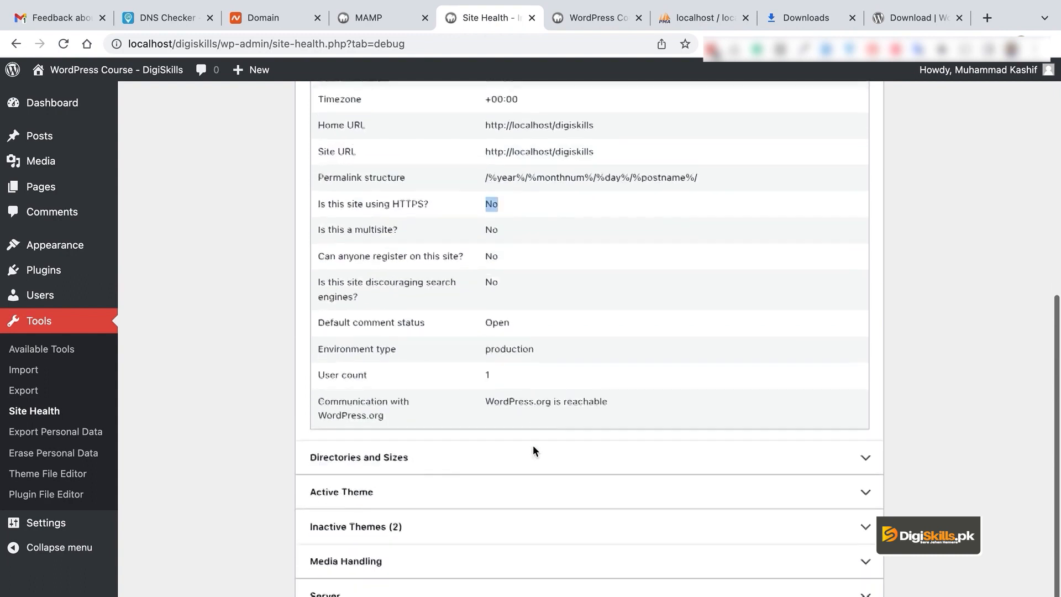
{"action": "left_click", "coordinate": [538, 423]}
{"action": "scroll", "coordinate": [572, 431], "scroll_direction": "down", "scroll_amount": 5}
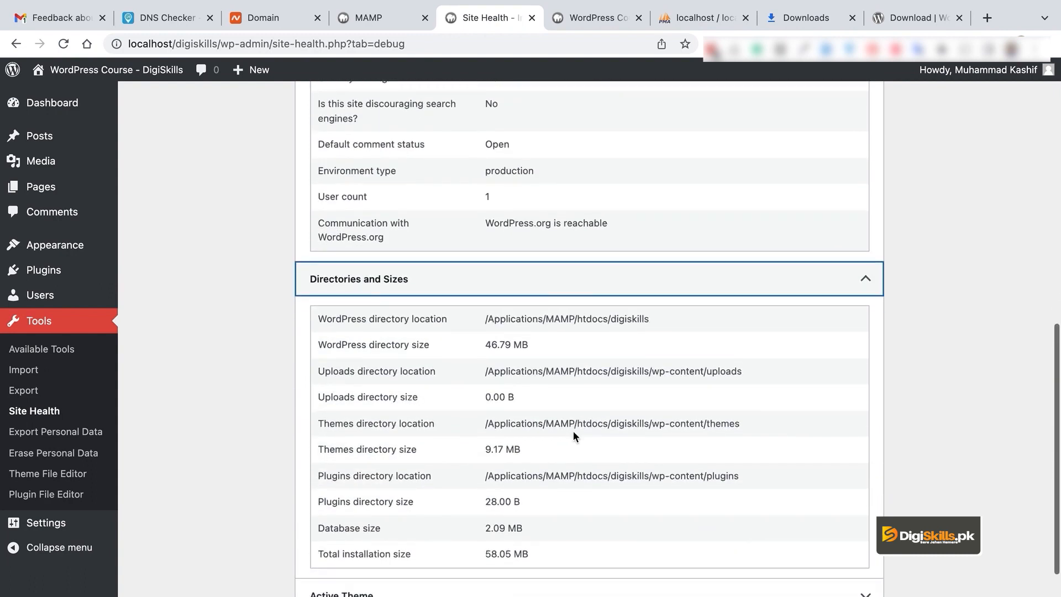
{"action": "left_click_drag", "start_coordinate": [315, 316], "coordinate": [602, 539]}
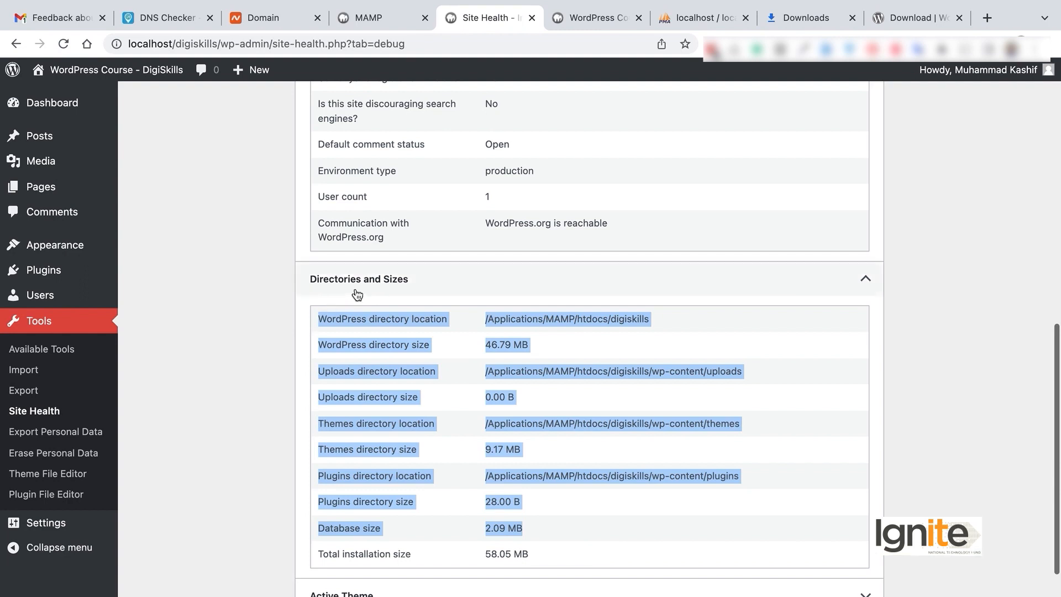
{"action": "left_click", "coordinate": [532, 382]}
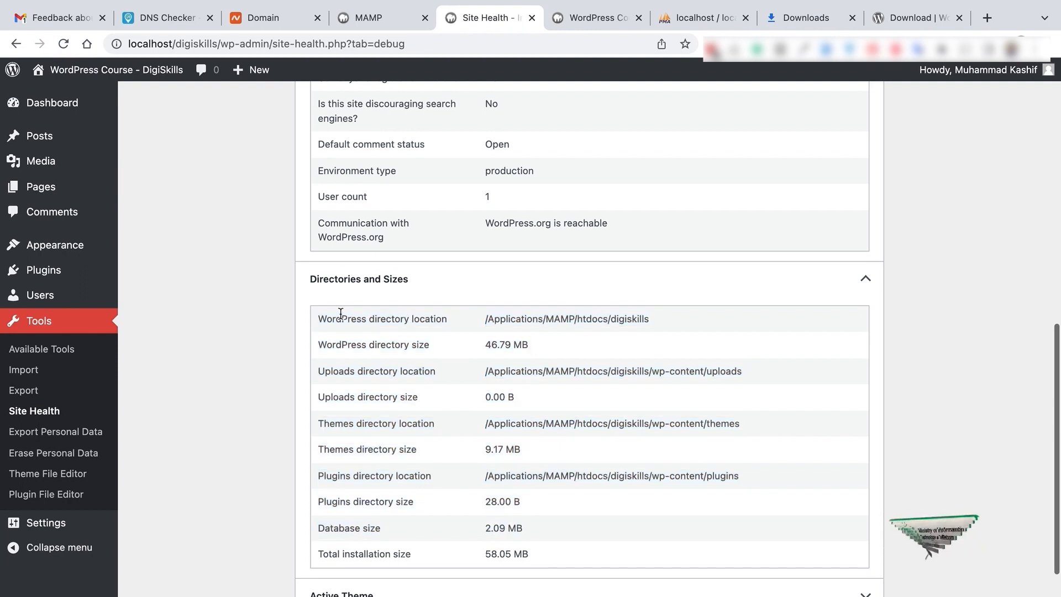
{"action": "left_click_drag", "start_coordinate": [317, 320], "coordinate": [606, 547]}
{"action": "scroll", "coordinate": [605, 545], "scroll_direction": "down", "scroll_amount": 1}
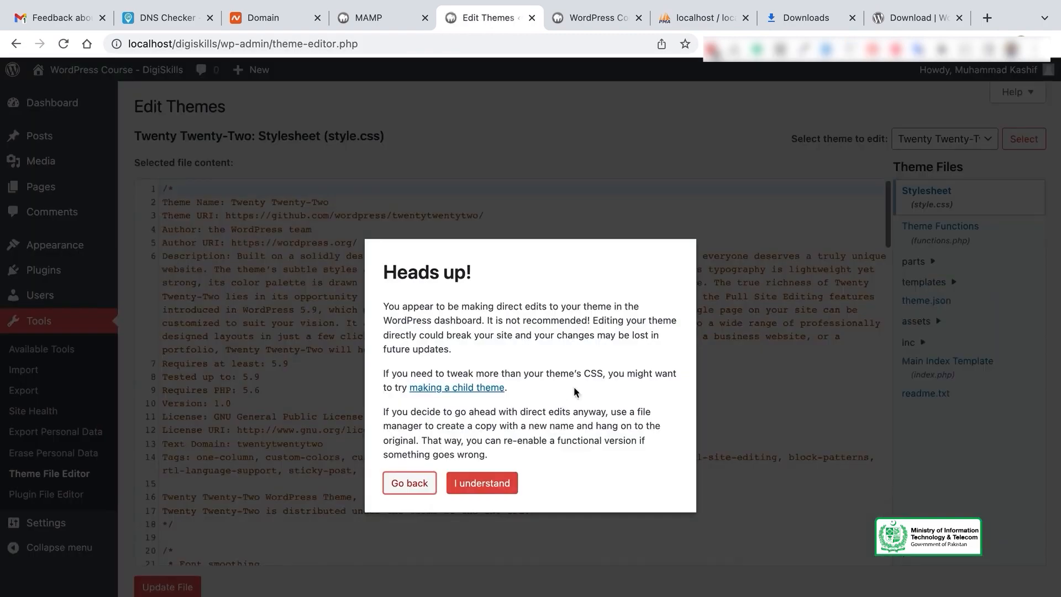
Step: Accept the warning, read through Twenty Twenty-Two's style.css, then switch to Plugin File Editor
{"action": "left_click", "coordinate": [491, 487]}
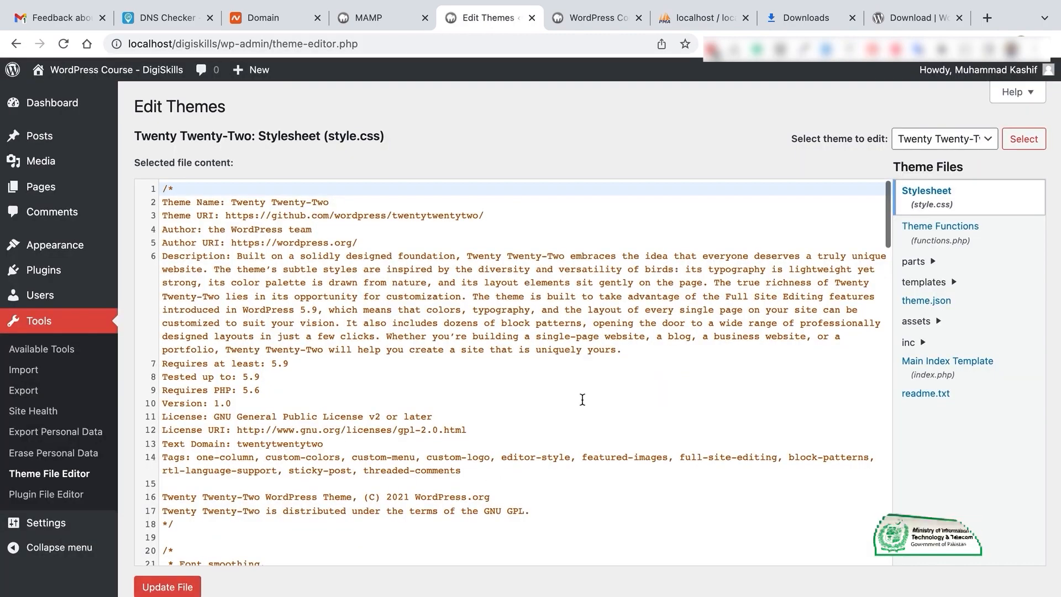
{"action": "scroll", "coordinate": [580, 398], "scroll_direction": "down", "scroll_amount": 15}
{"action": "scroll", "coordinate": [583, 399], "scroll_direction": "down", "scroll_amount": 6}
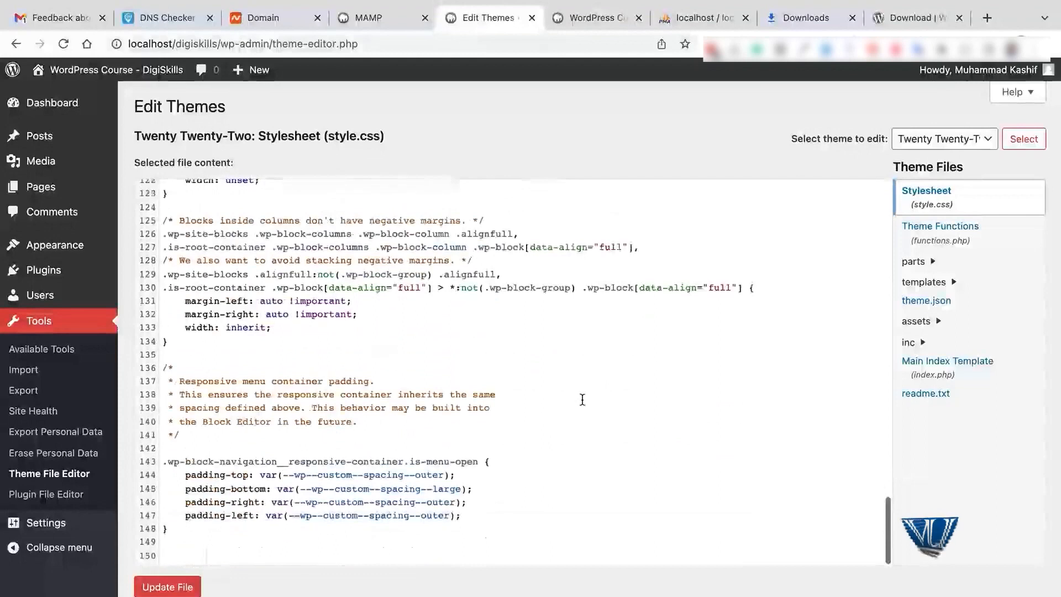
{"action": "scroll", "coordinate": [344, 383], "scroll_direction": "up", "scroll_amount": 20}
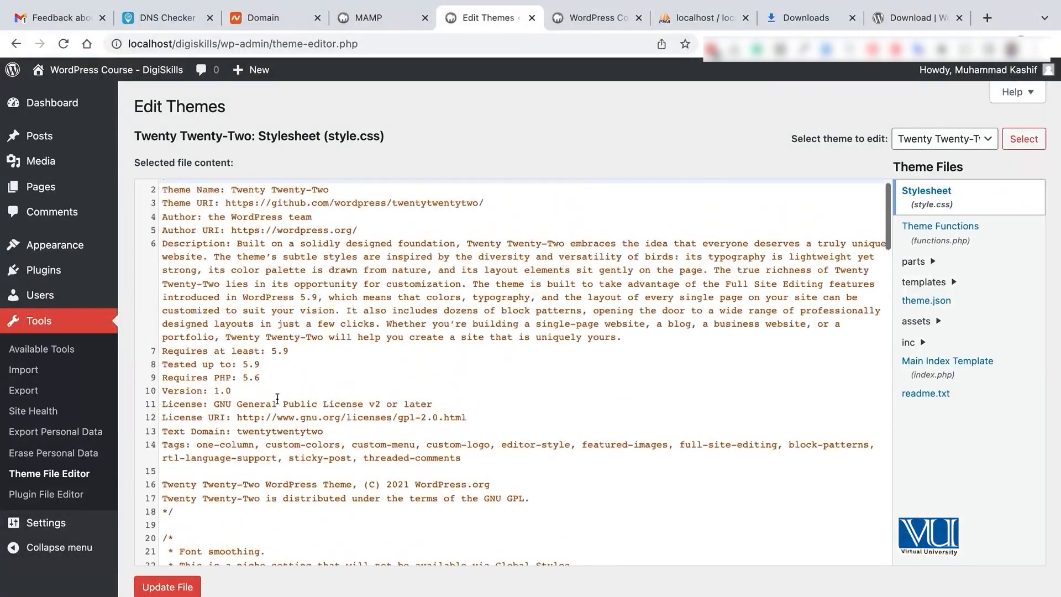
{"action": "scroll", "coordinate": [454, 405], "scroll_direction": "up", "scroll_amount": 1}
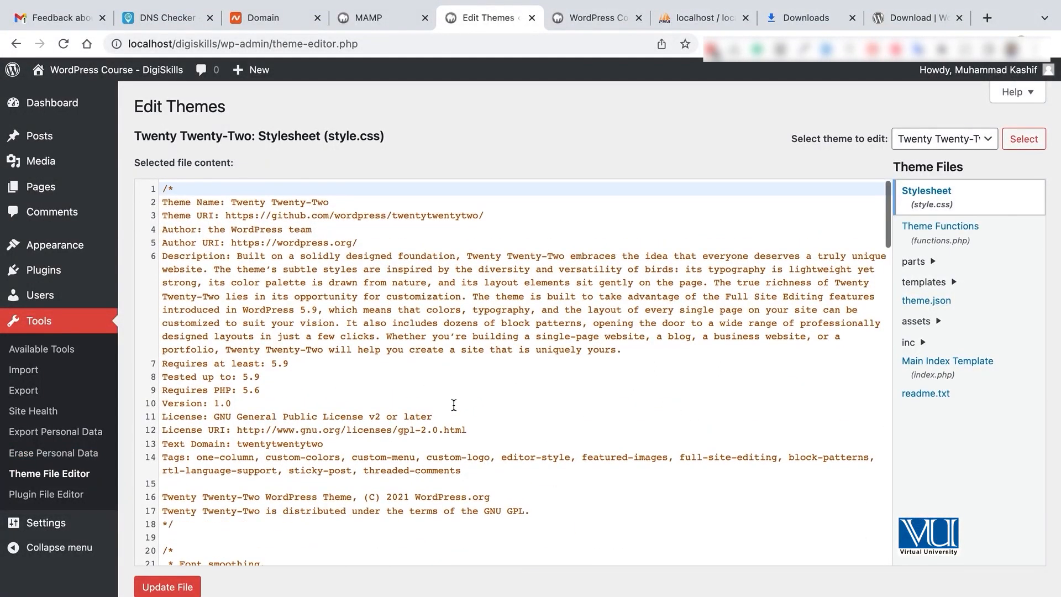
{"action": "scroll", "coordinate": [453, 405], "scroll_direction": "down", "scroll_amount": 15}
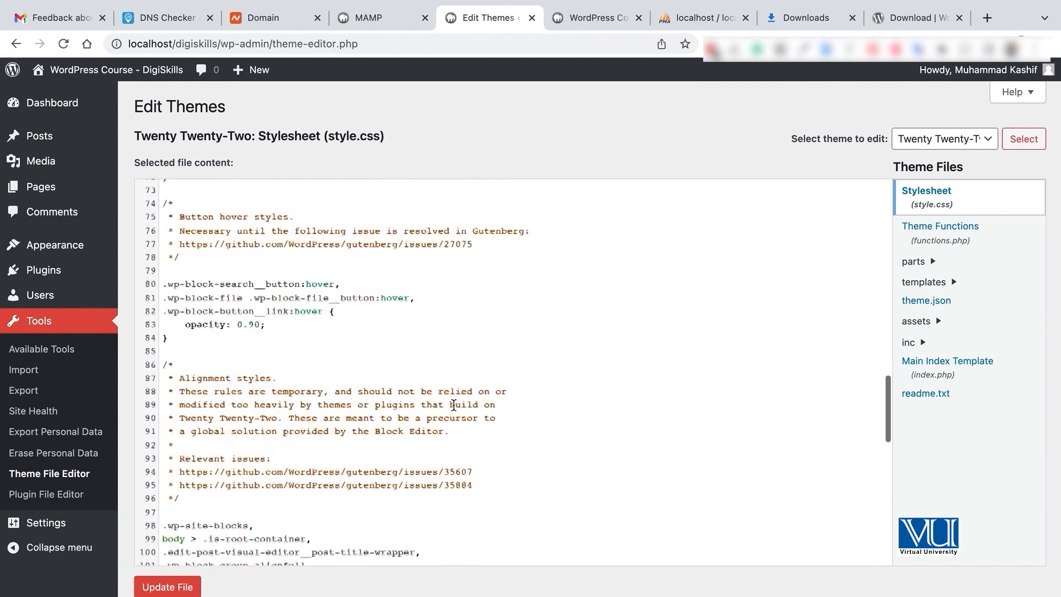
{"action": "scroll", "coordinate": [454, 405], "scroll_direction": "down", "scroll_amount": 6}
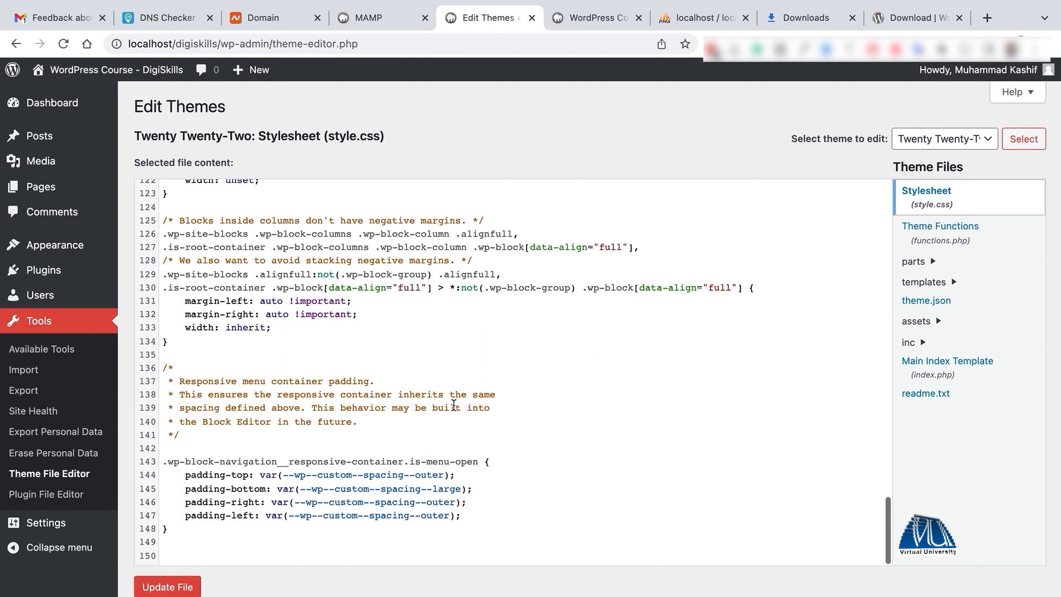
{"action": "scroll", "coordinate": [420, 365], "scroll_direction": "up", "scroll_amount": 17}
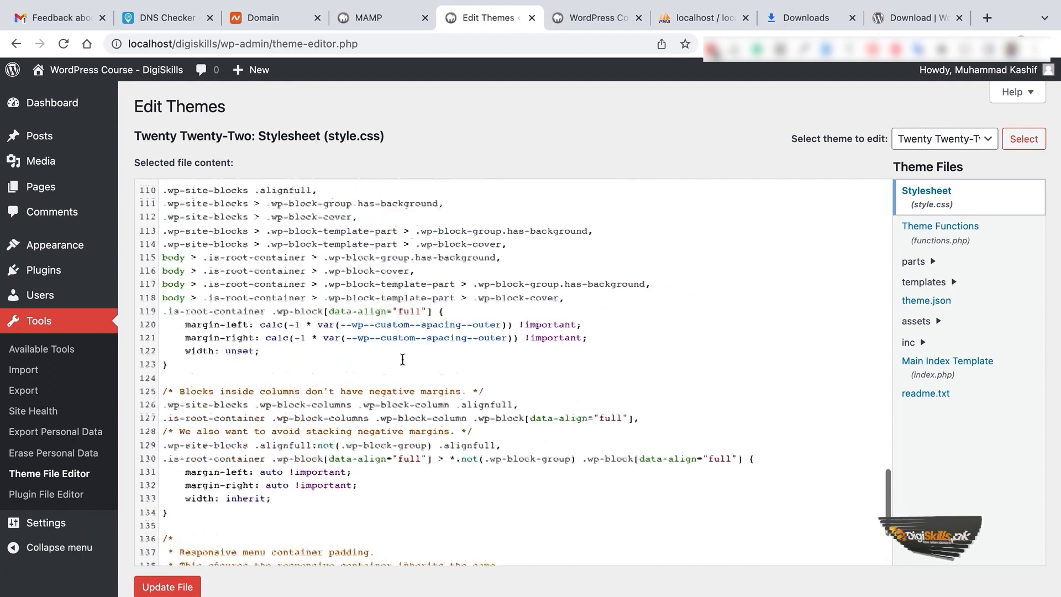
{"action": "left_click", "coordinate": [34, 494]}
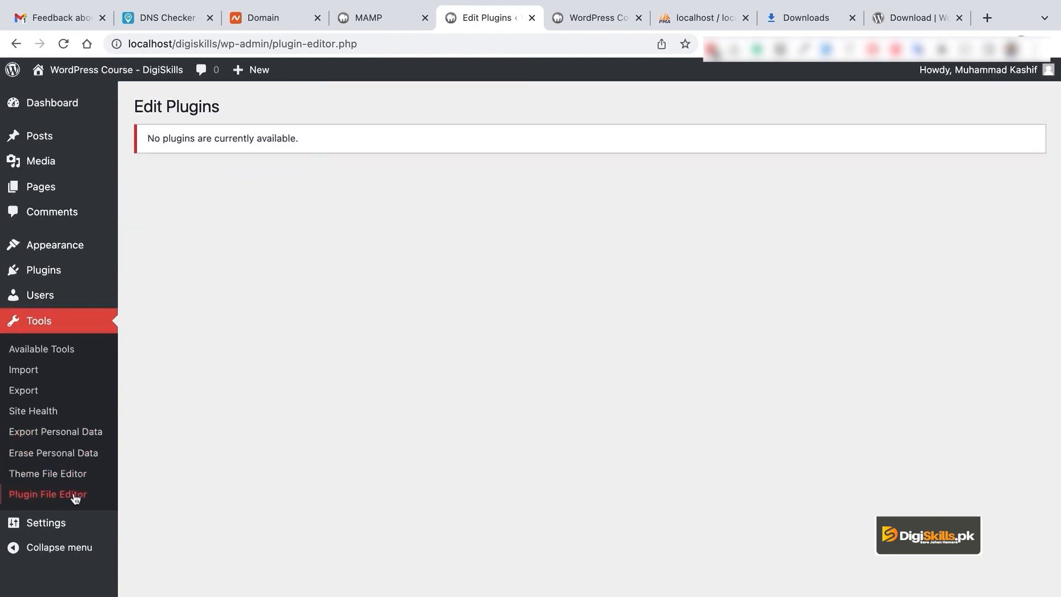
Step: Highlight the 'no plugins available' message in Plugin File Editor, then go to General Settings
{"action": "left_click_drag", "start_coordinate": [148, 136], "coordinate": [298, 159]}
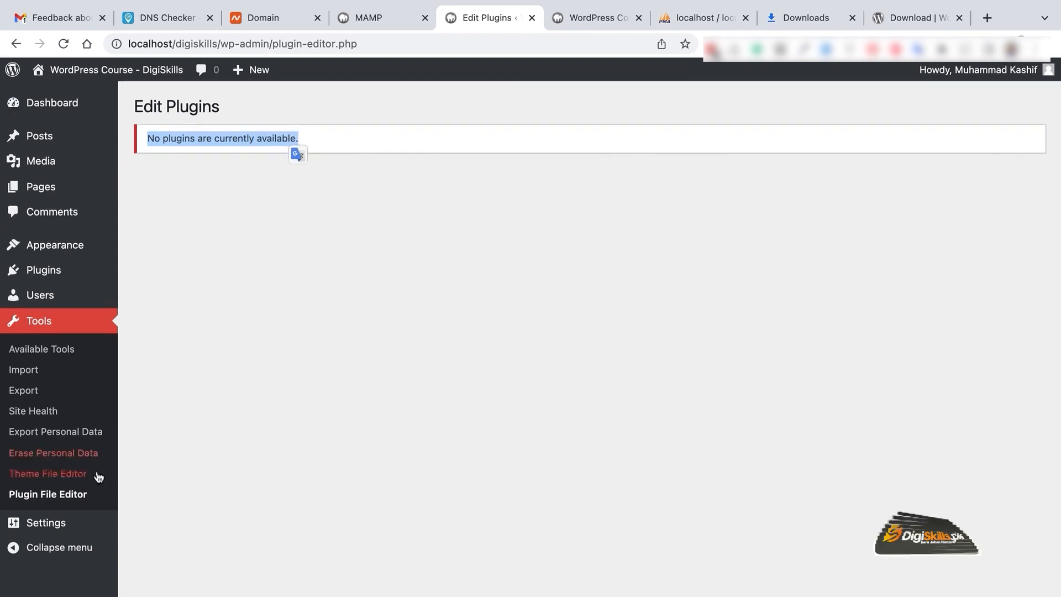
{"action": "left_click", "coordinate": [71, 522]}
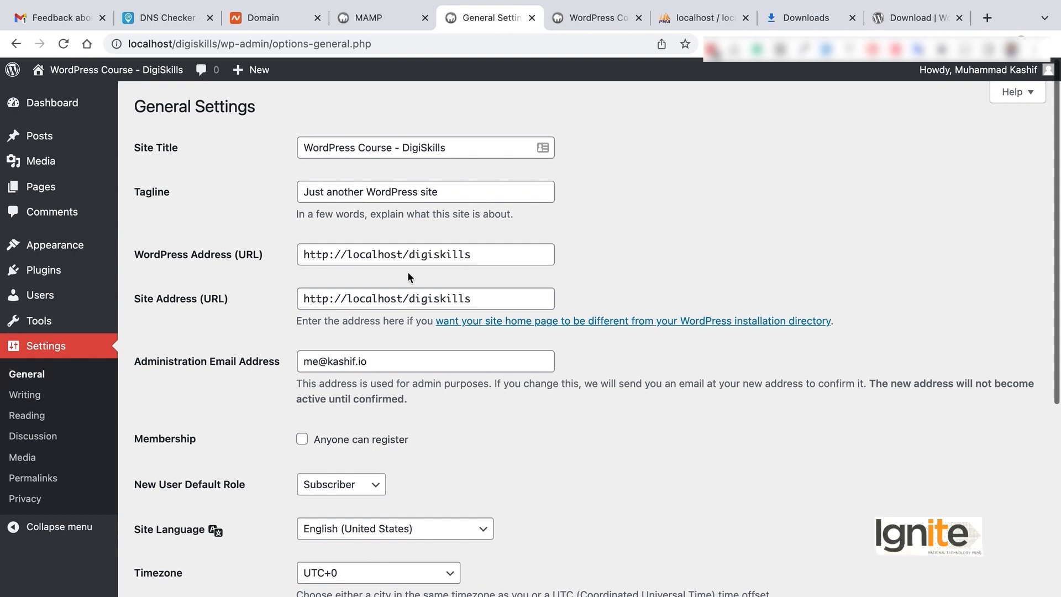
Step: Review the Site Title, Tagline, WordPress Address and Site Address fields in General Settings
{"action": "left_click", "coordinate": [454, 147]}
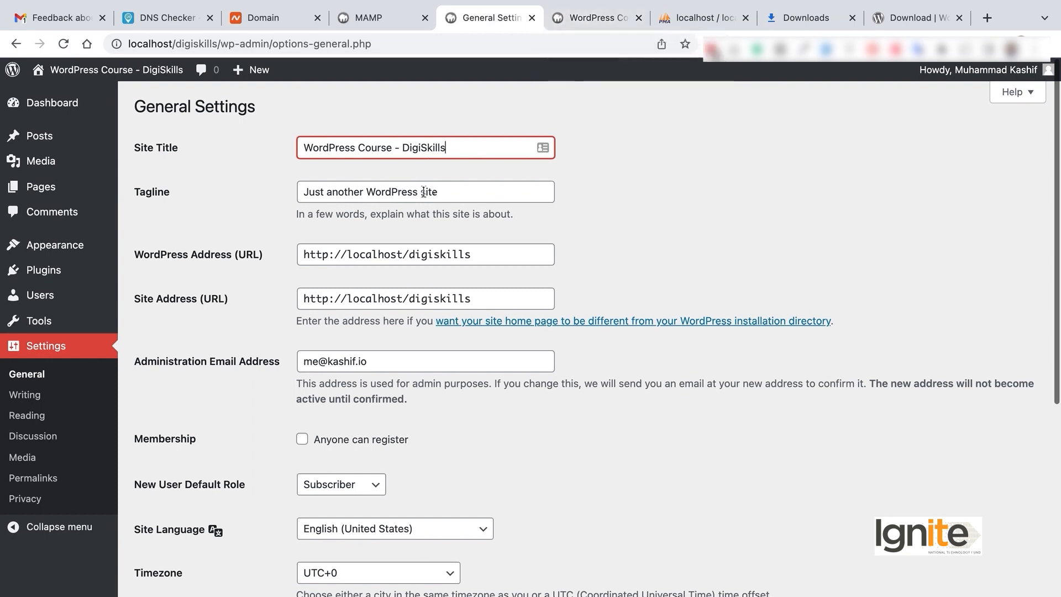
{"action": "left_click_drag", "start_coordinate": [448, 194], "coordinate": [273, 189]}
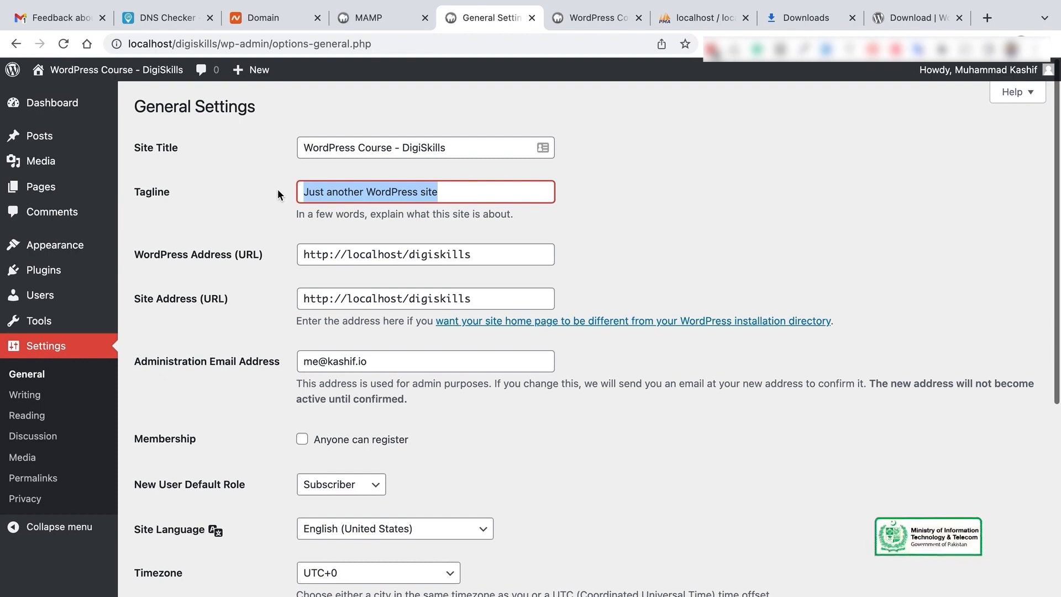
{"action": "left_click", "coordinate": [498, 247]}
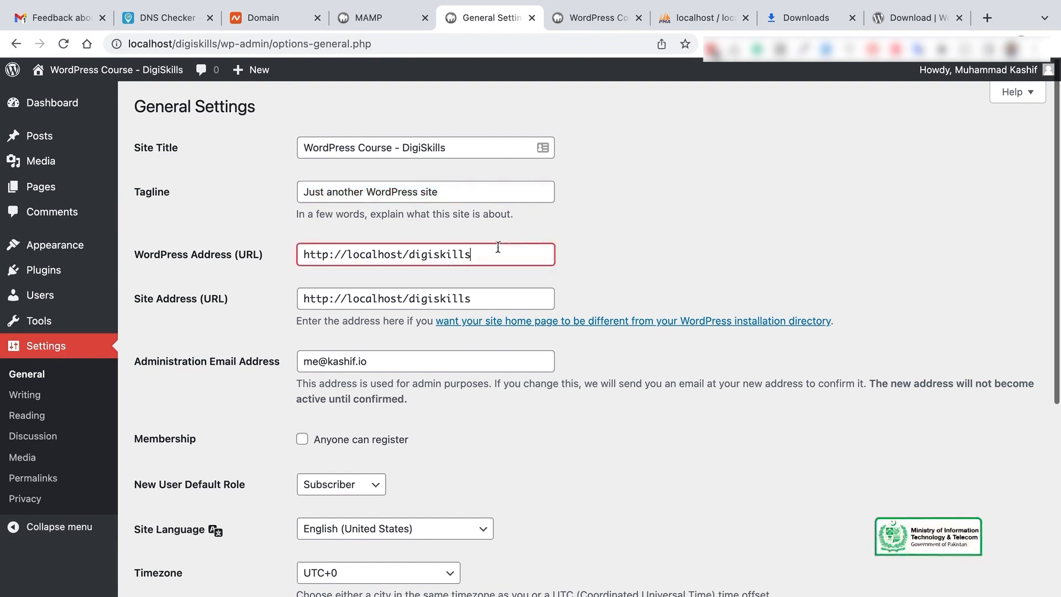
{"action": "scroll", "coordinate": [691, 257], "scroll_direction": "down", "scroll_amount": 1}
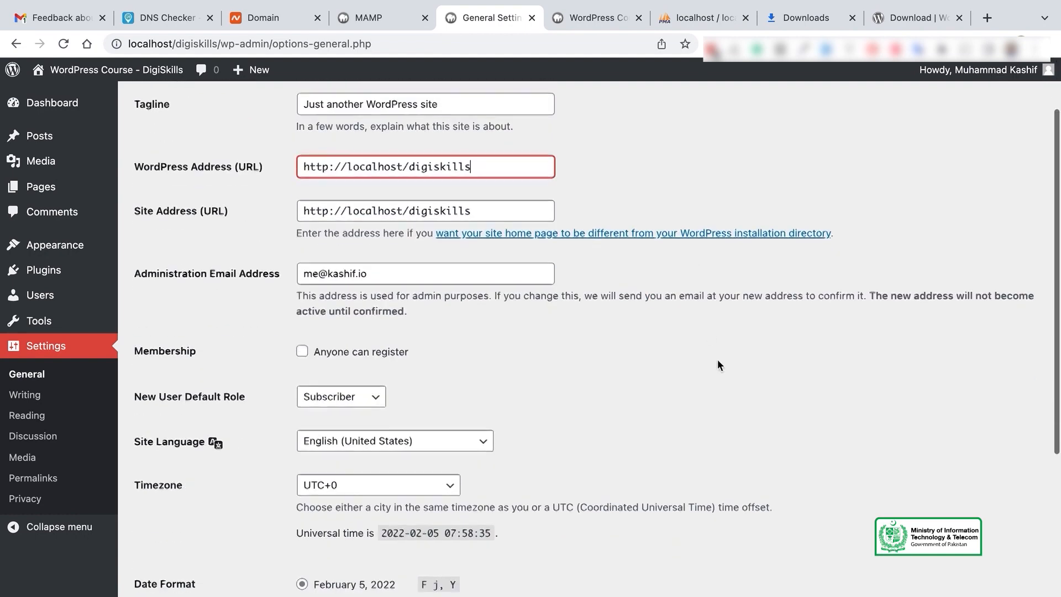
{"action": "left_click", "coordinate": [601, 175]}
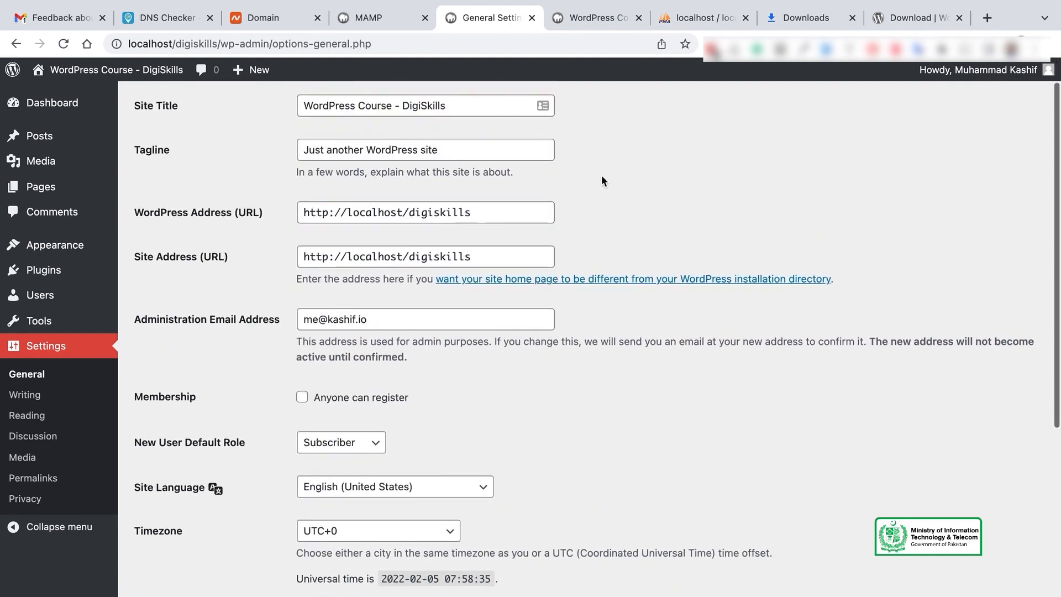
{"action": "left_click", "coordinate": [501, 210]}
{"action": "left_click", "coordinate": [506, 254]}
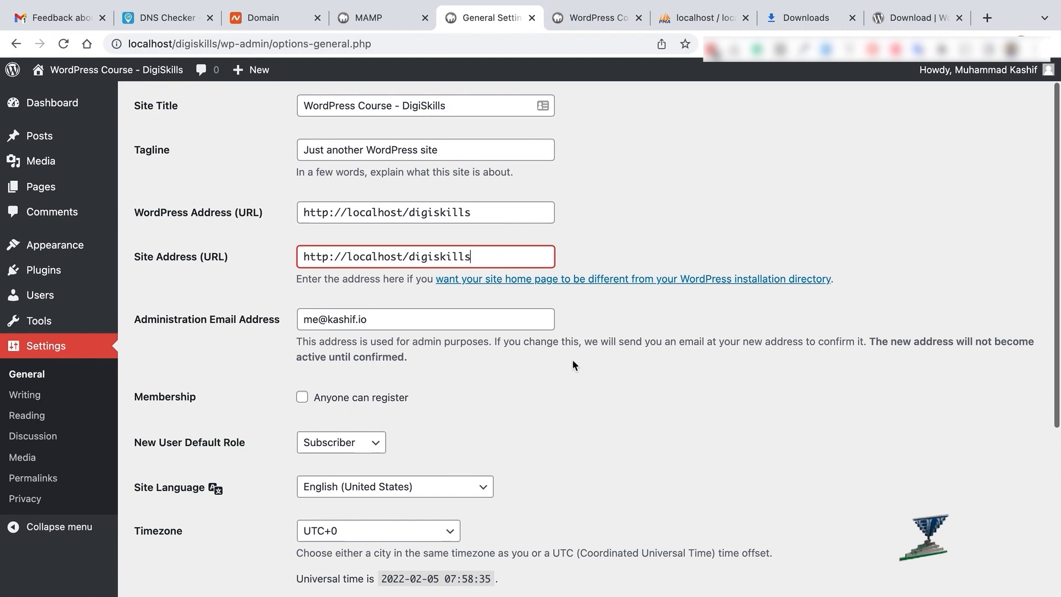
{"action": "scroll", "coordinate": [572, 359], "scroll_direction": "down", "scroll_amount": 2}
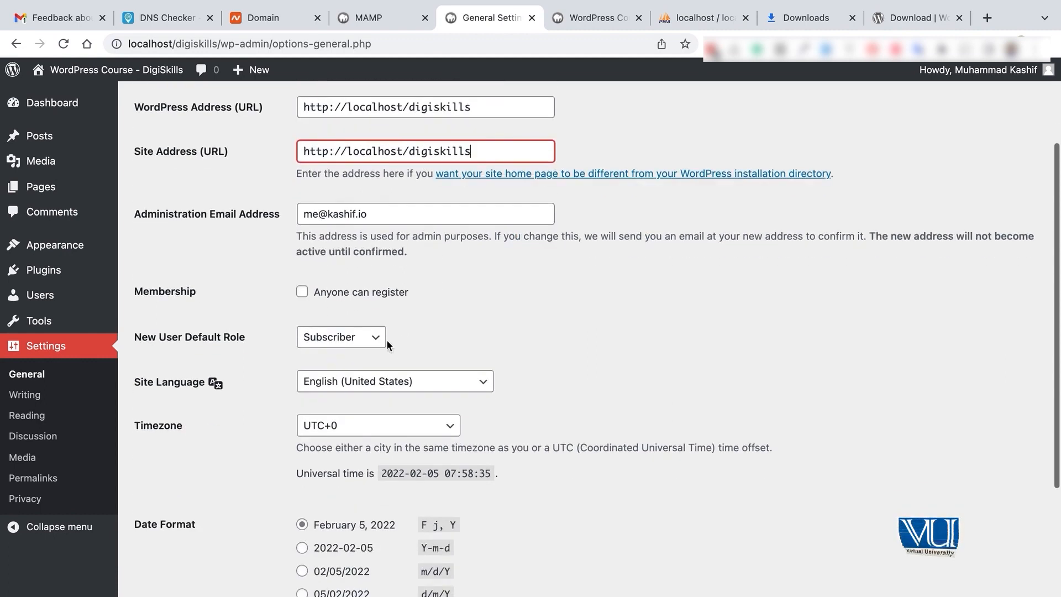
{"action": "scroll", "coordinate": [439, 334], "scroll_direction": "down", "scroll_amount": 1}
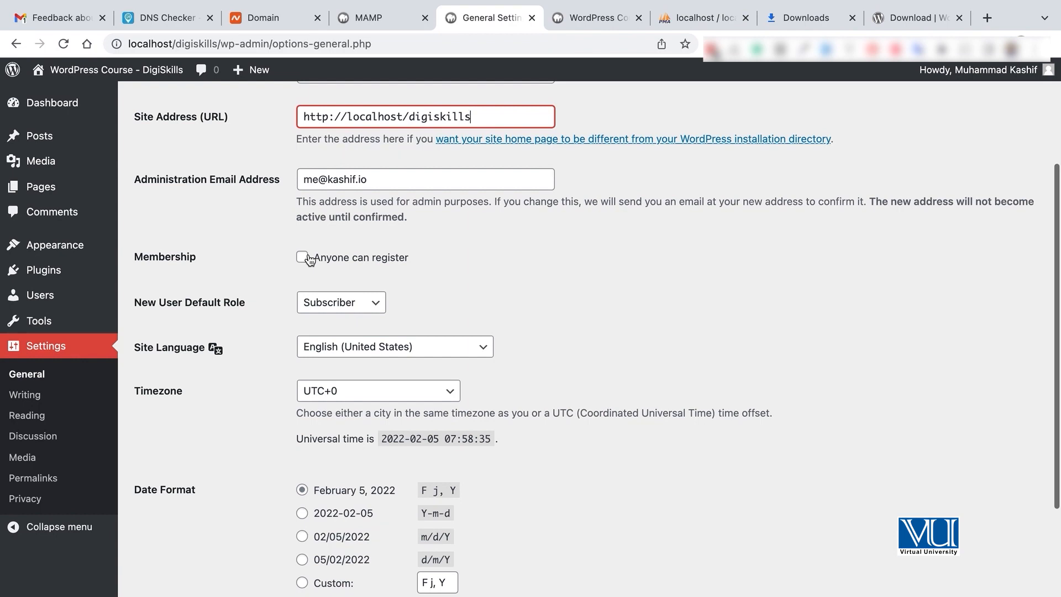
Step: Keep Subscriber as the default role, set the timezone to UTC+5, and save
{"action": "left_click", "coordinate": [341, 302]}
{"action": "left_click", "coordinate": [503, 294]}
{"action": "scroll", "coordinate": [503, 294], "scroll_direction": "down", "scroll_amount": 2}
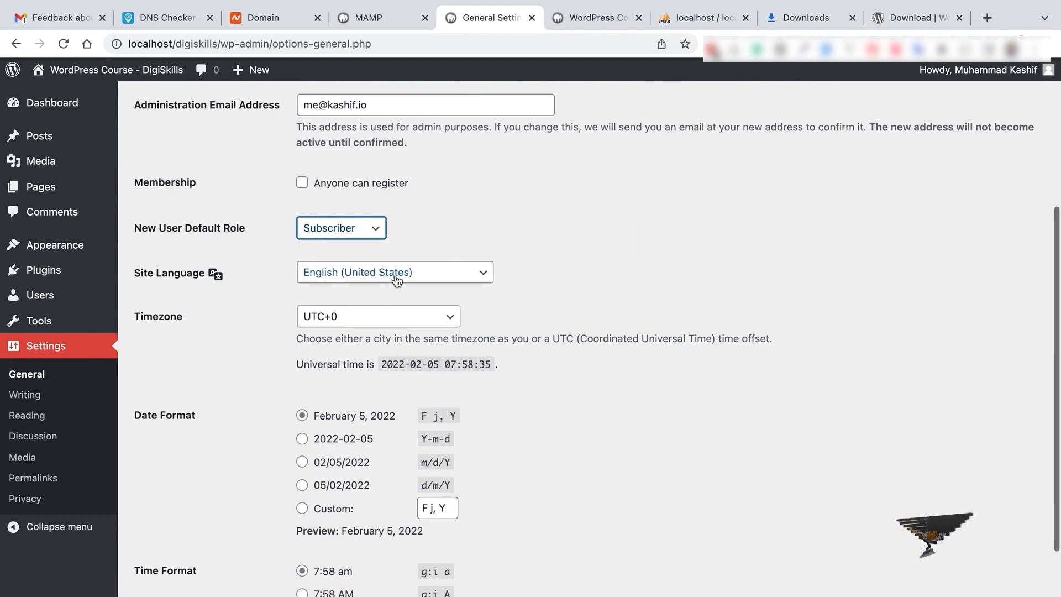
{"action": "left_click", "coordinate": [383, 319]}
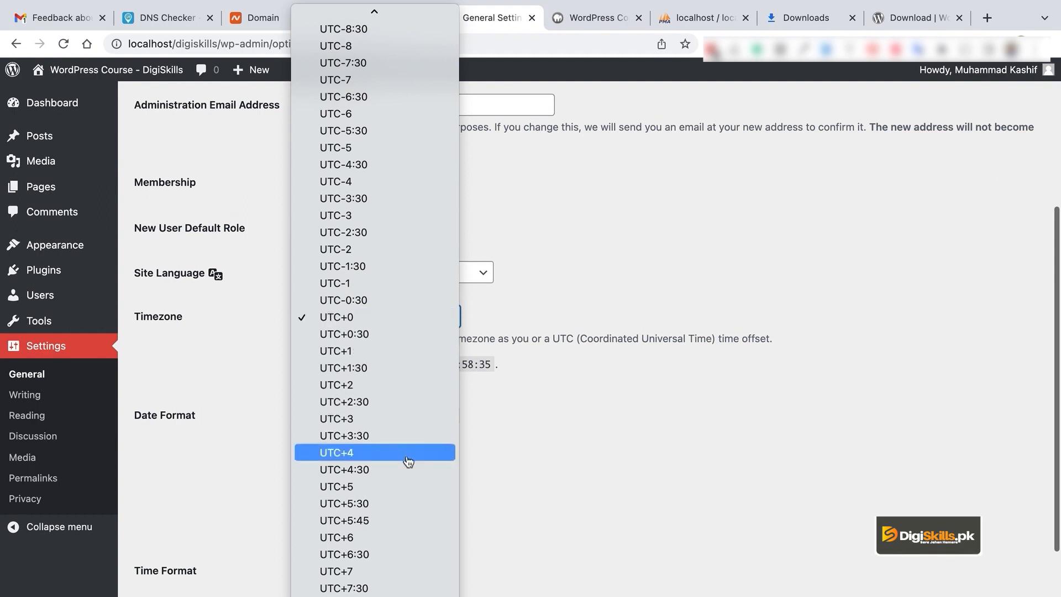
{"action": "left_click", "coordinate": [414, 487]}
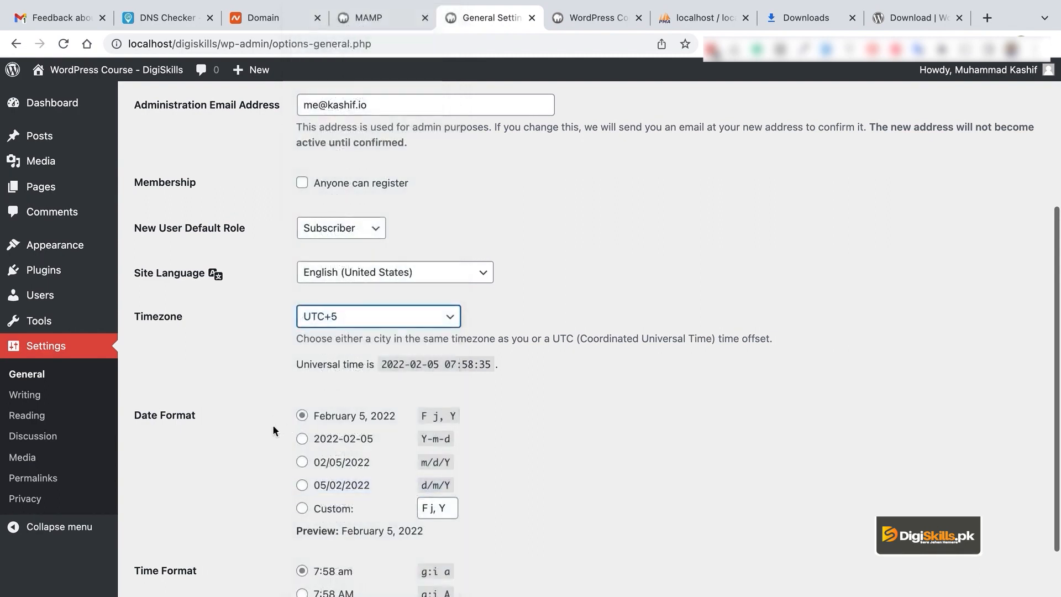
{"action": "scroll", "coordinate": [592, 416], "scroll_direction": "down", "scroll_amount": 3}
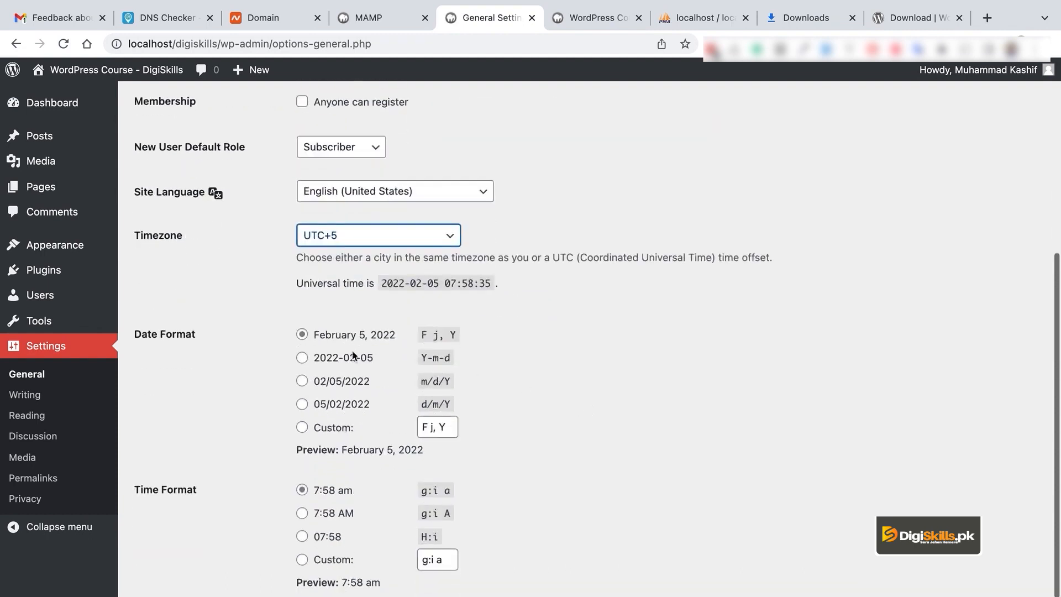
{"action": "scroll", "coordinate": [398, 442], "scroll_direction": "down", "scroll_amount": 4}
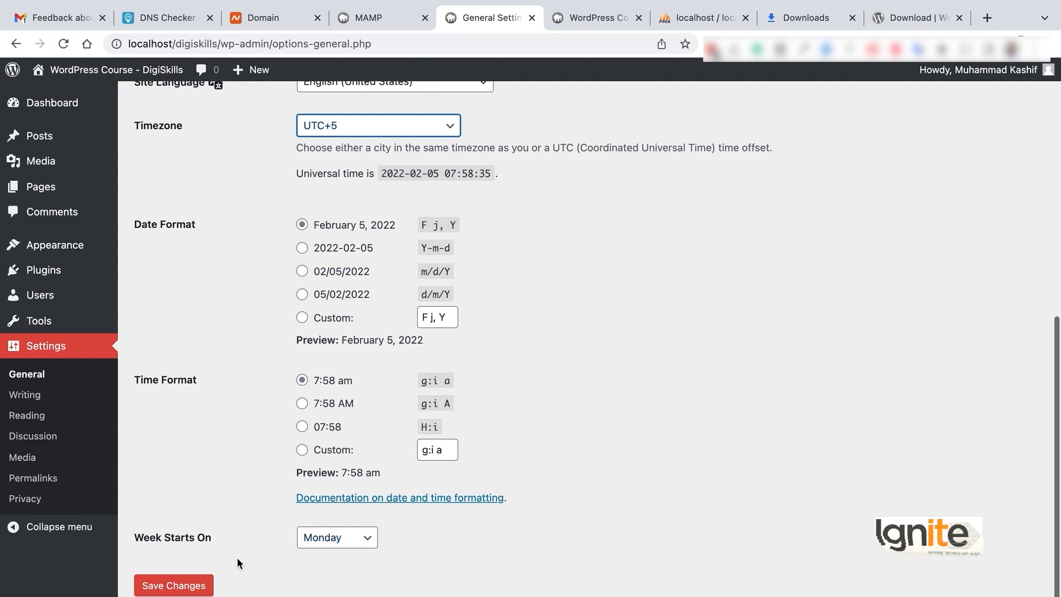
{"action": "left_click", "coordinate": [188, 586]}
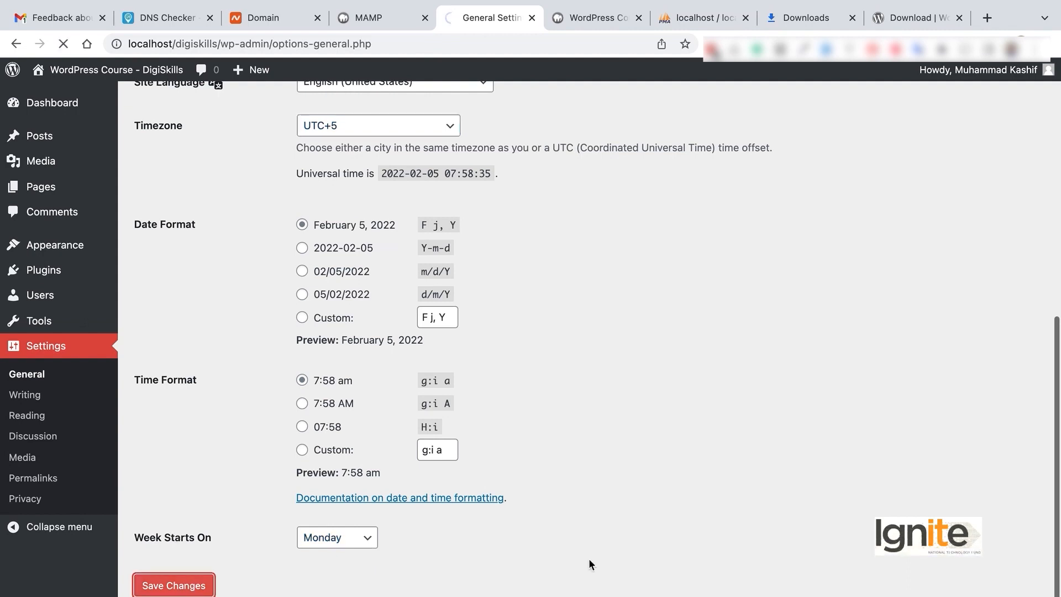
{"action": "scroll", "coordinate": [708, 490], "scroll_direction": "down", "scroll_amount": 6}
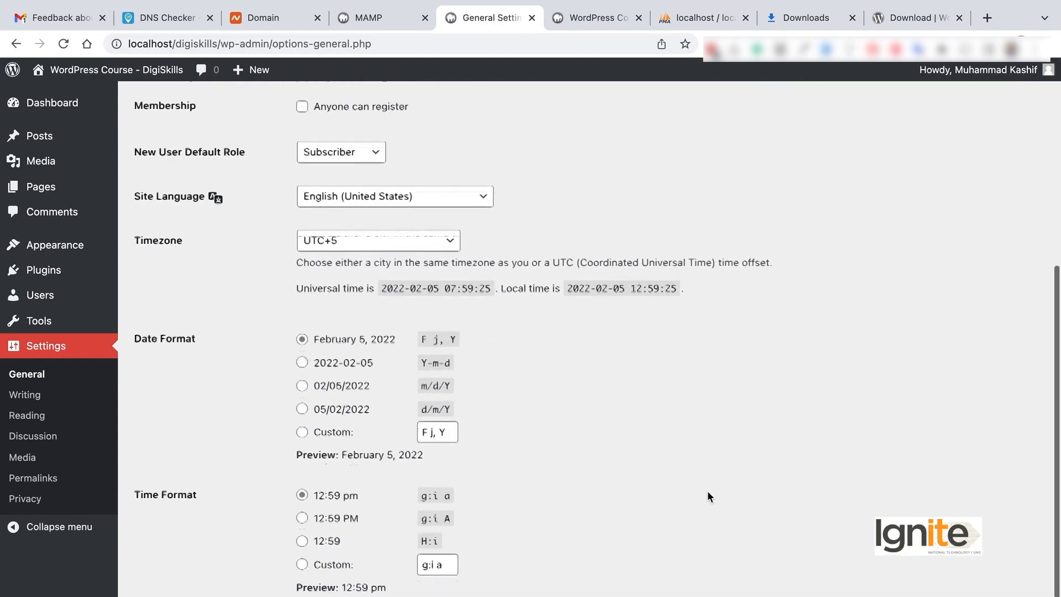
{"action": "scroll", "coordinate": [709, 496], "scroll_direction": "down", "scroll_amount": 2}
{"action": "left_click", "coordinate": [25, 394]}
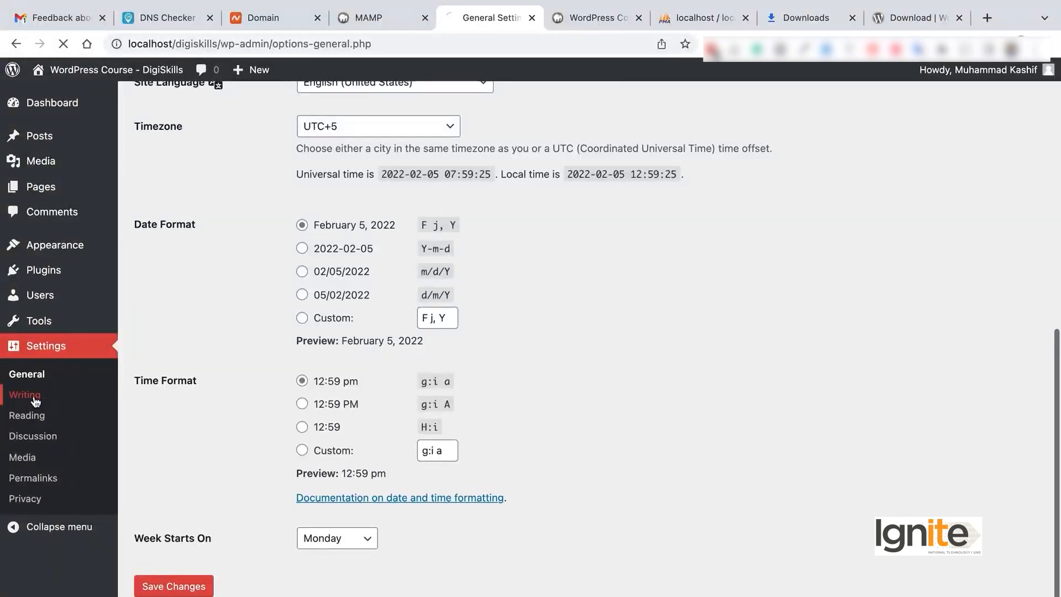
Step: Leave Default Post Format on Standard and inspect the mail server field (mail.example.com)
{"action": "scroll", "coordinate": [351, 251], "scroll_direction": "down", "scroll_amount": 1}
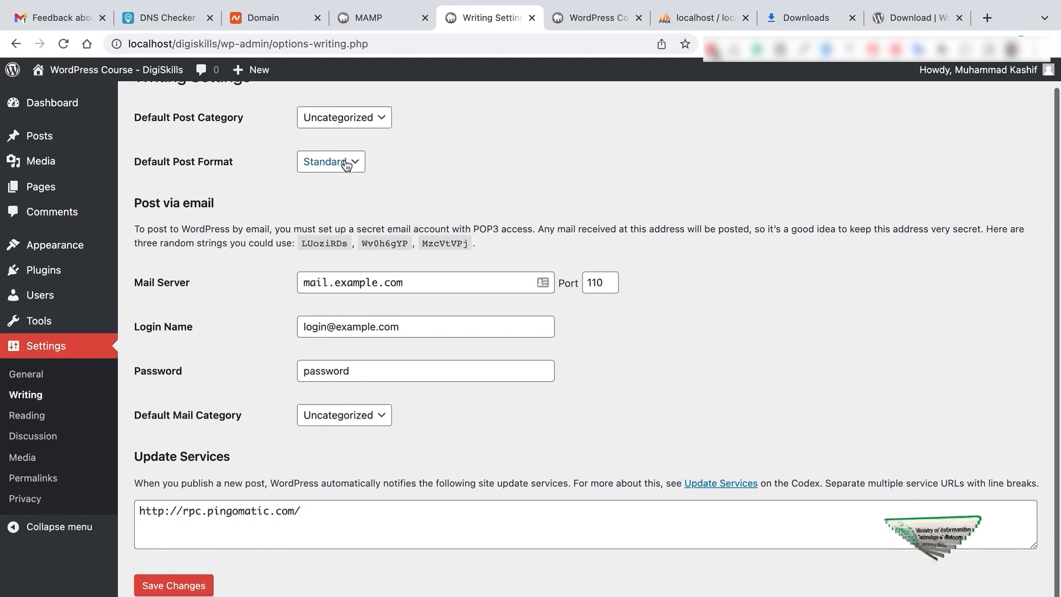
{"action": "left_click", "coordinate": [349, 161]}
{"action": "left_click", "coordinate": [493, 152]}
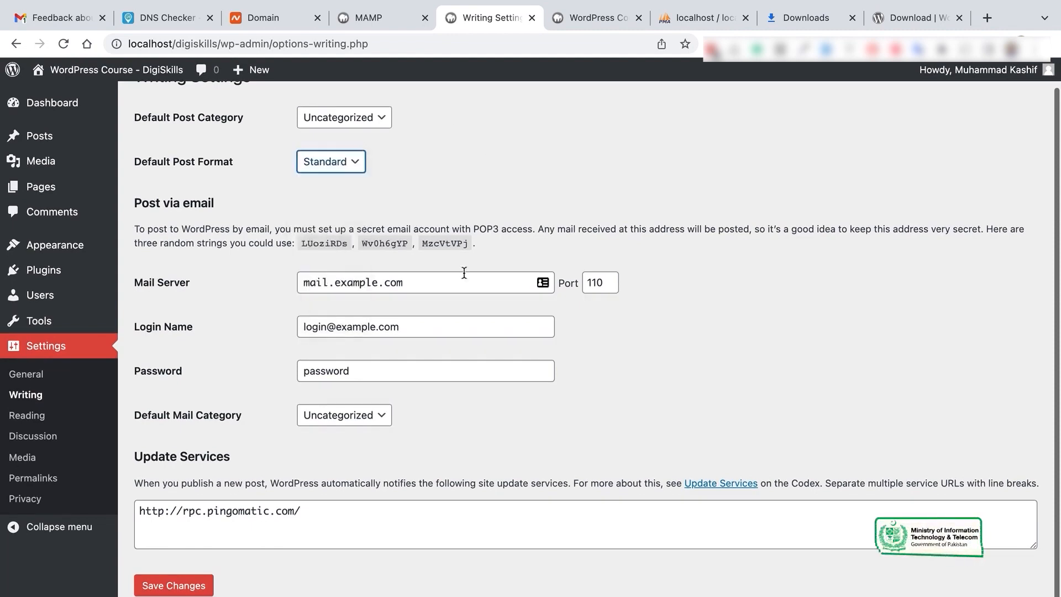
{"action": "left_click", "coordinate": [454, 278]}
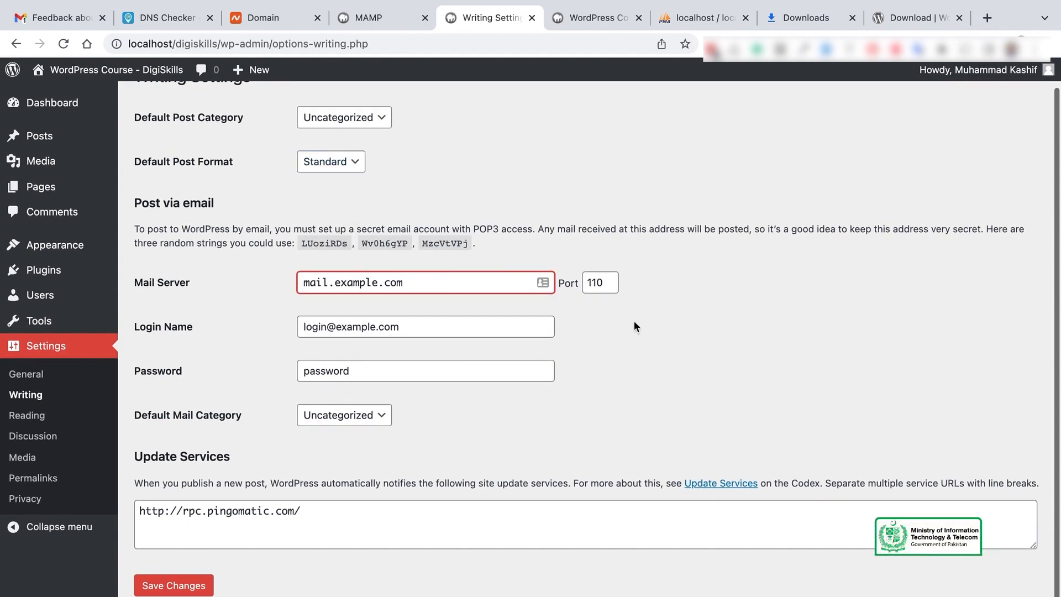
Step: In Reading settings, make the homepage a static page showing Sample Page
{"action": "left_click", "coordinate": [35, 420]}
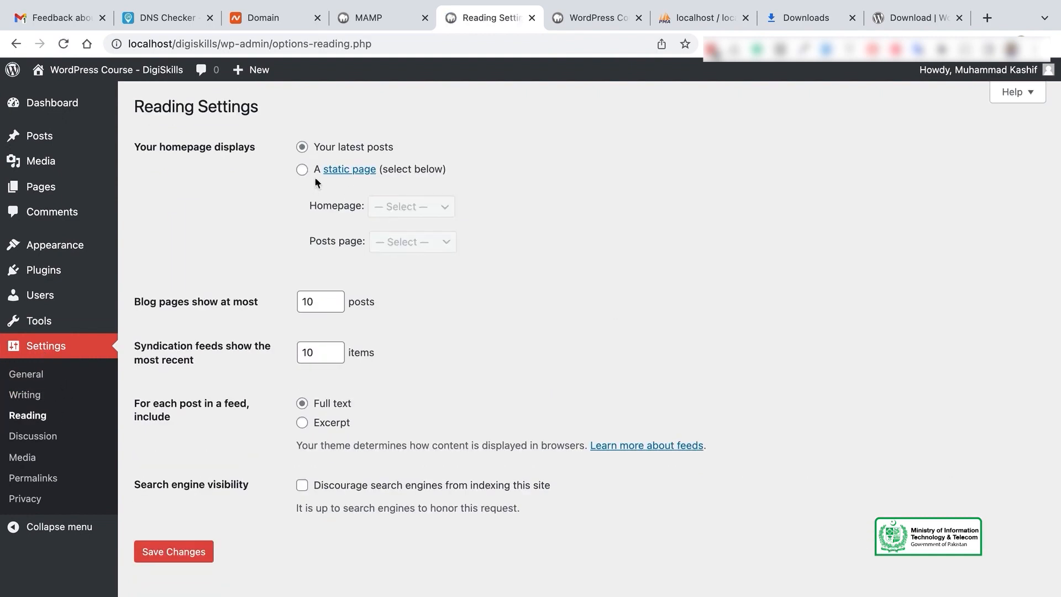
{"action": "left_click", "coordinate": [303, 170]}
{"action": "left_click", "coordinate": [426, 208]}
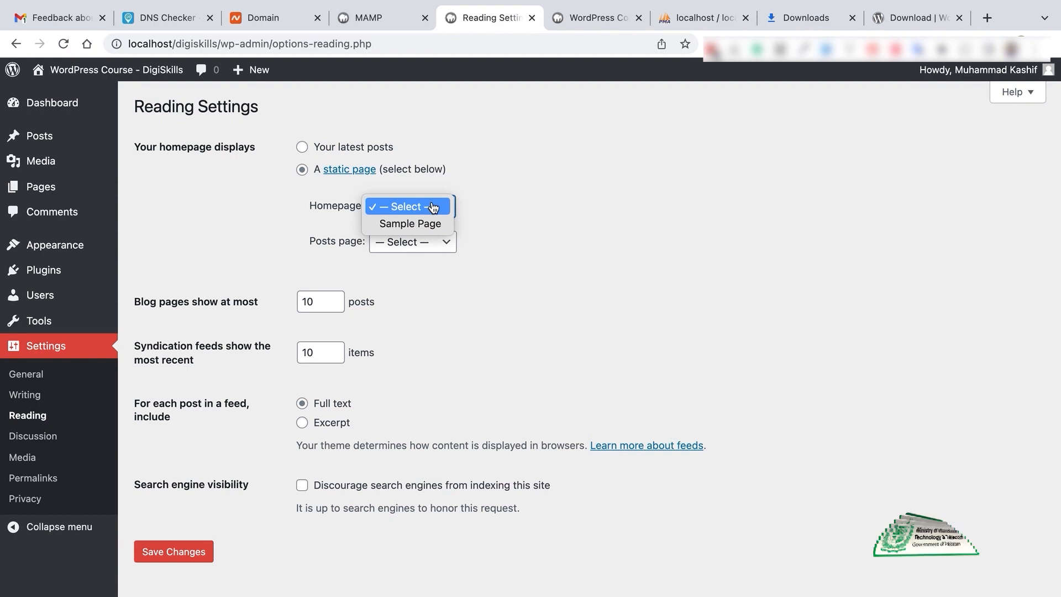
{"action": "left_click", "coordinate": [432, 223]}
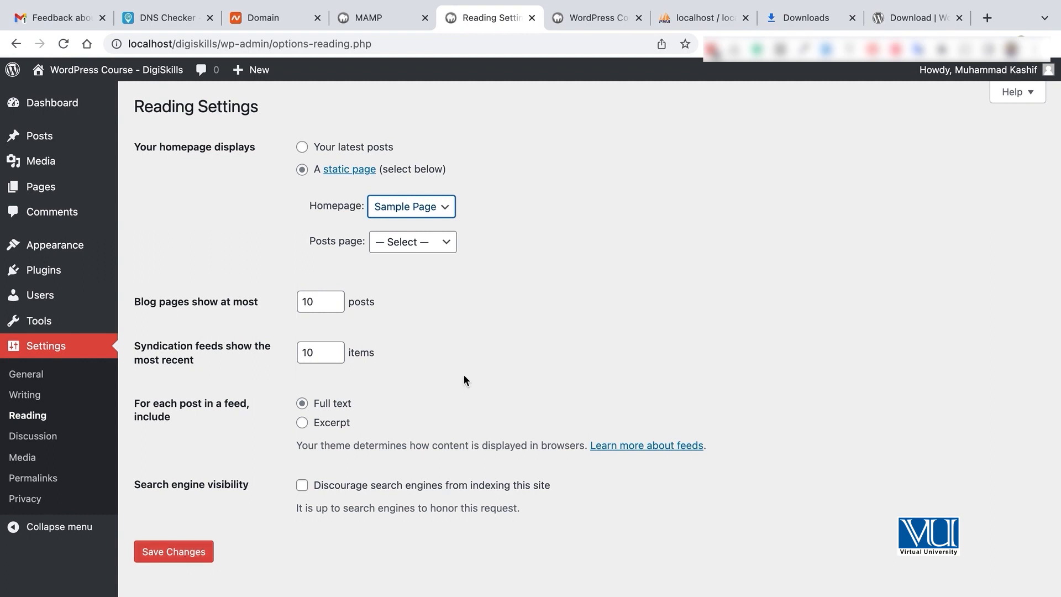
Step: Keep 10 posts per page and tick 'Discourage search engines from indexing this site'
{"action": "left_click", "coordinate": [323, 300]}
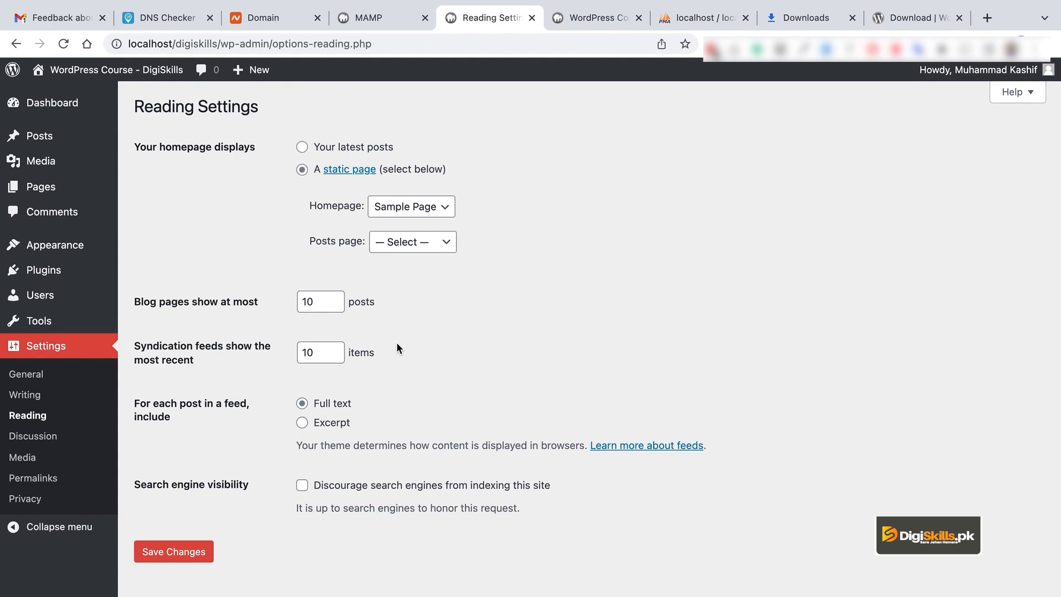
{"action": "left_click", "coordinate": [326, 301]}
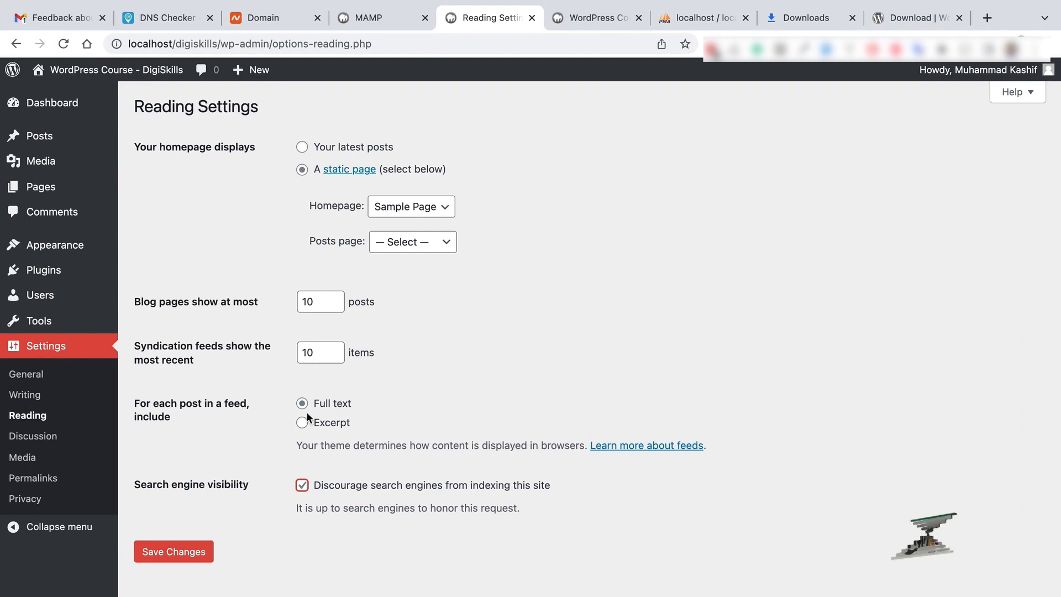
{"action": "left_click", "coordinate": [373, 486]}
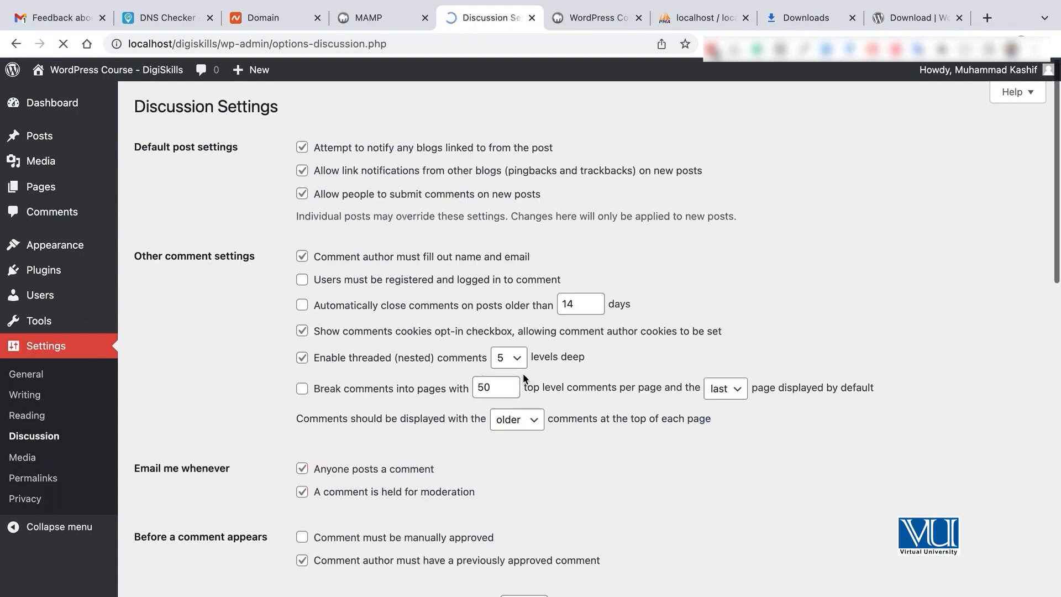
Step: Scroll through the Discussion settings from comment defaults down to the avatar options
{"action": "scroll", "coordinate": [523, 374], "scroll_direction": "down", "scroll_amount": 5}
{"action": "scroll", "coordinate": [523, 374], "scroll_direction": "up", "scroll_amount": 5}
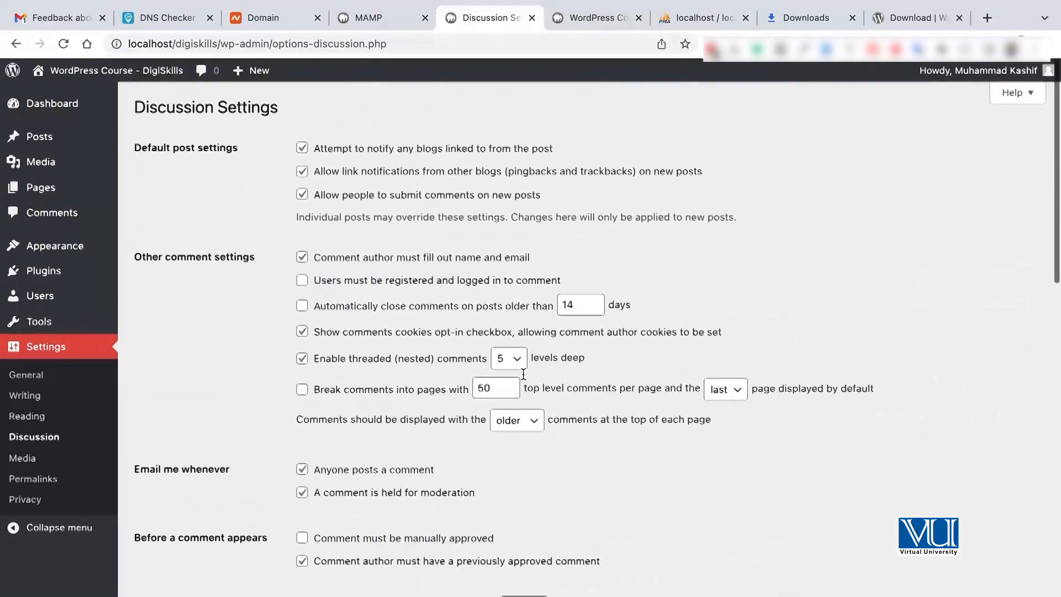
{"action": "scroll", "coordinate": [523, 376], "scroll_direction": "down", "scroll_amount": 3}
{"action": "scroll", "coordinate": [523, 376], "scroll_direction": "down", "scroll_amount": 10}
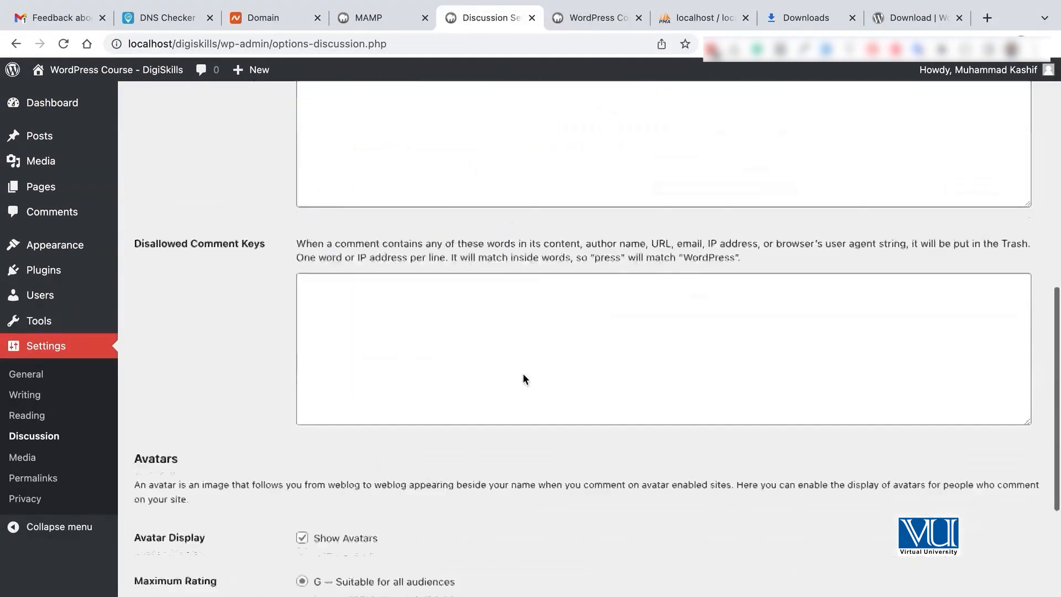
{"action": "scroll", "coordinate": [523, 379], "scroll_direction": "down", "scroll_amount": 1}
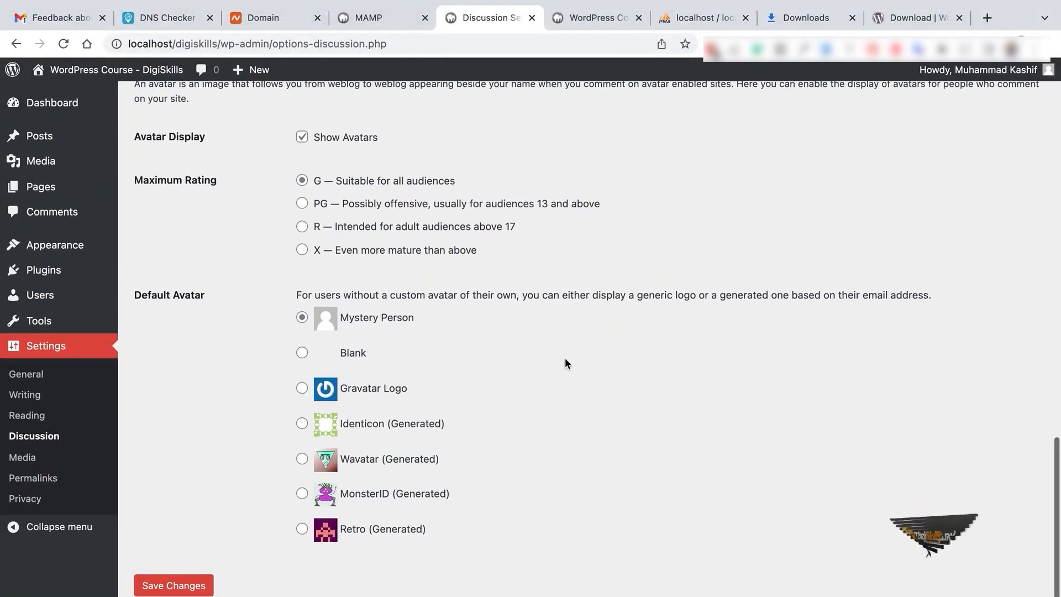
{"action": "scroll", "coordinate": [566, 363], "scroll_direction": "up", "scroll_amount": 14}
{"action": "scroll", "coordinate": [566, 362], "scroll_direction": "down", "scroll_amount": 12}
{"action": "scroll", "coordinate": [564, 363], "scroll_direction": "down", "scroll_amount": 2}
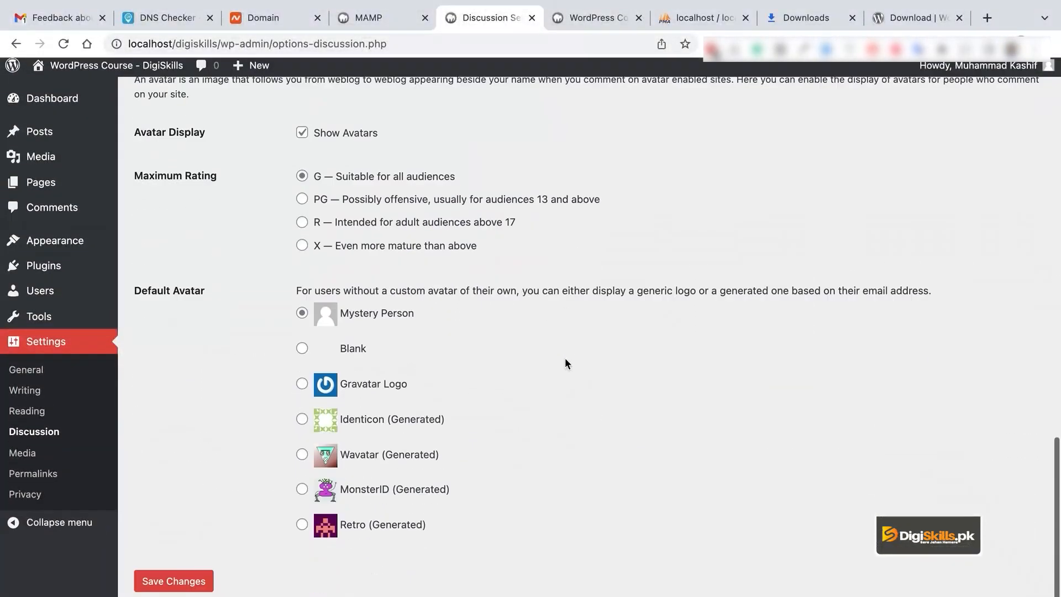
{"action": "left_click", "coordinate": [39, 439]}
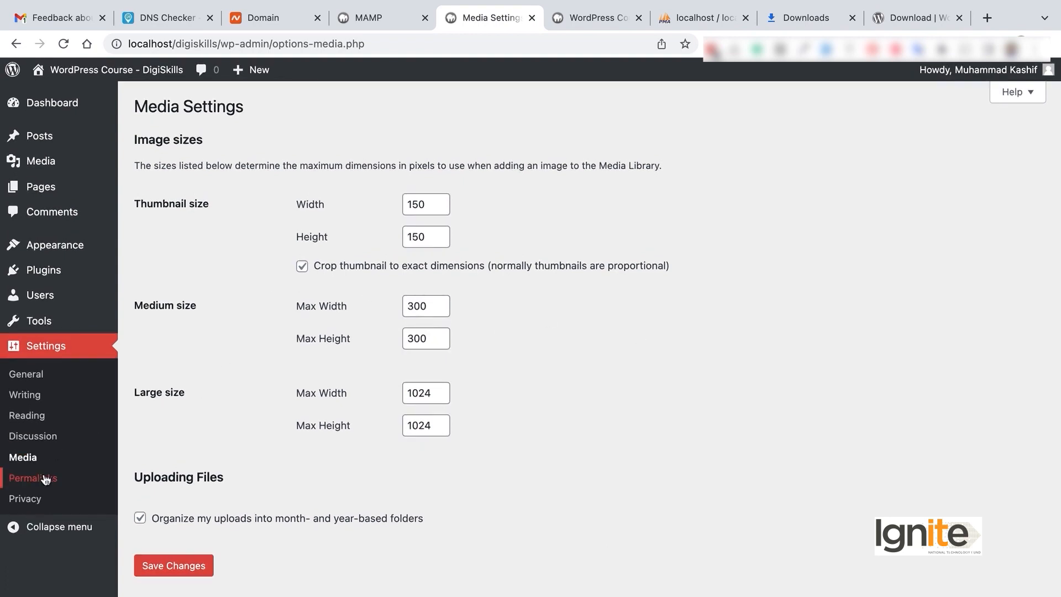
Step: Select the Post name permalink structure
{"action": "scroll", "coordinate": [386, 297], "scroll_direction": "down", "scroll_amount": 2}
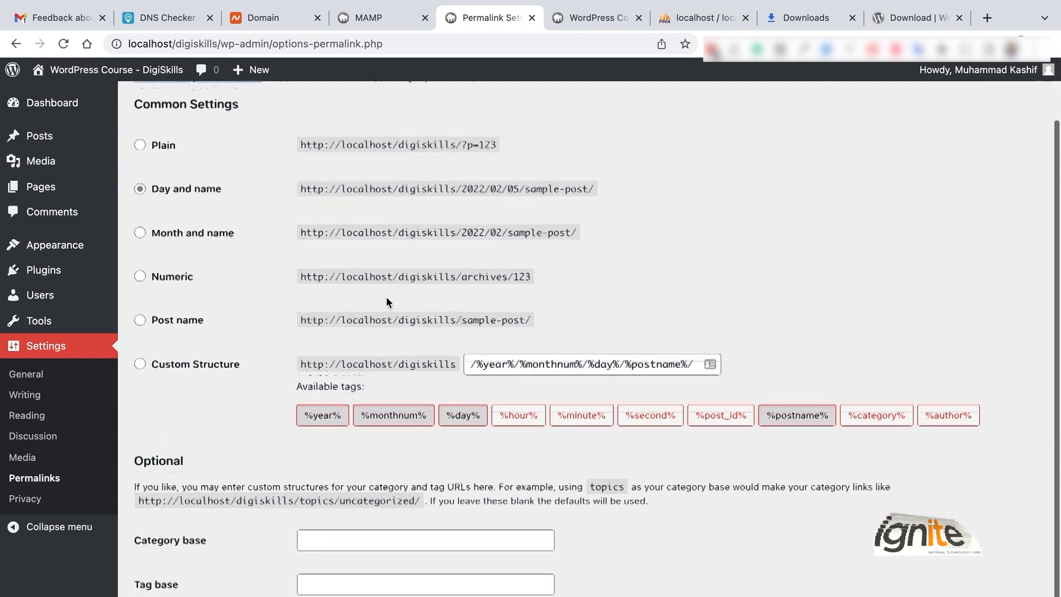
{"action": "left_click", "coordinate": [186, 346]}
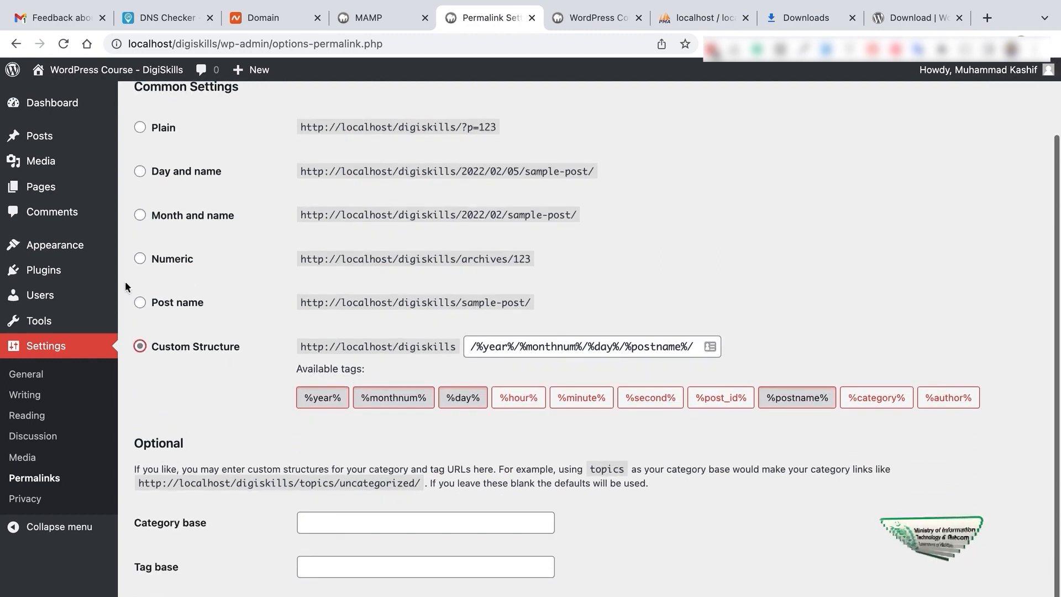
{"action": "left_click", "coordinate": [165, 304]}
Step: Switch the permalinks back to Plain (?p=123) and save the setting
{"action": "scroll", "coordinate": [260, 473], "scroll_direction": "down", "scroll_amount": 1}
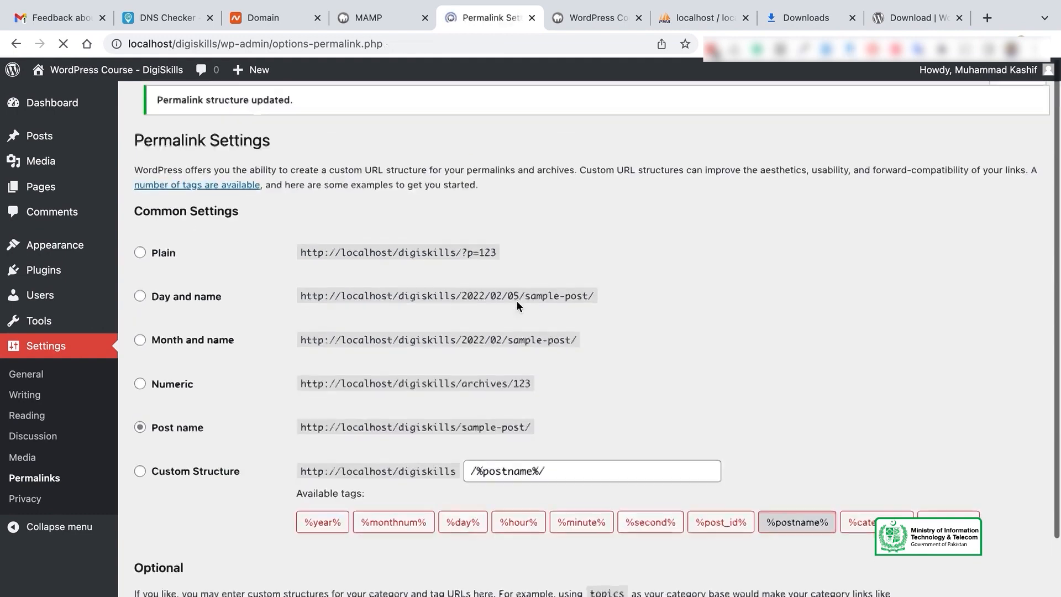
{"action": "scroll", "coordinate": [669, 280], "scroll_direction": "down", "scroll_amount": 3}
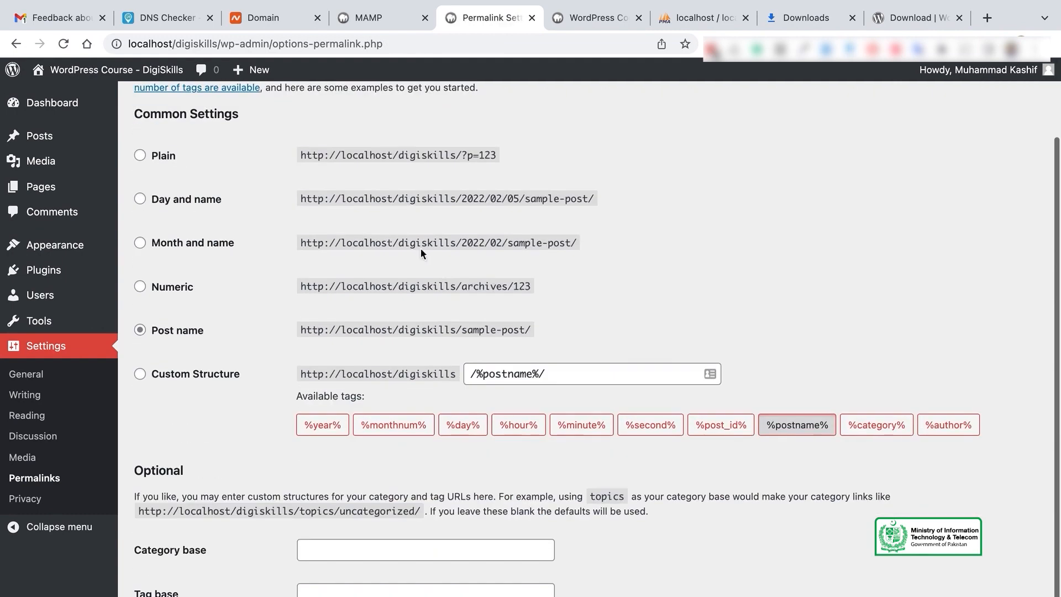
{"action": "left_click", "coordinate": [163, 155]}
{"action": "scroll", "coordinate": [263, 307], "scroll_direction": "down", "scroll_amount": 2}
{"action": "left_click", "coordinate": [187, 585]}
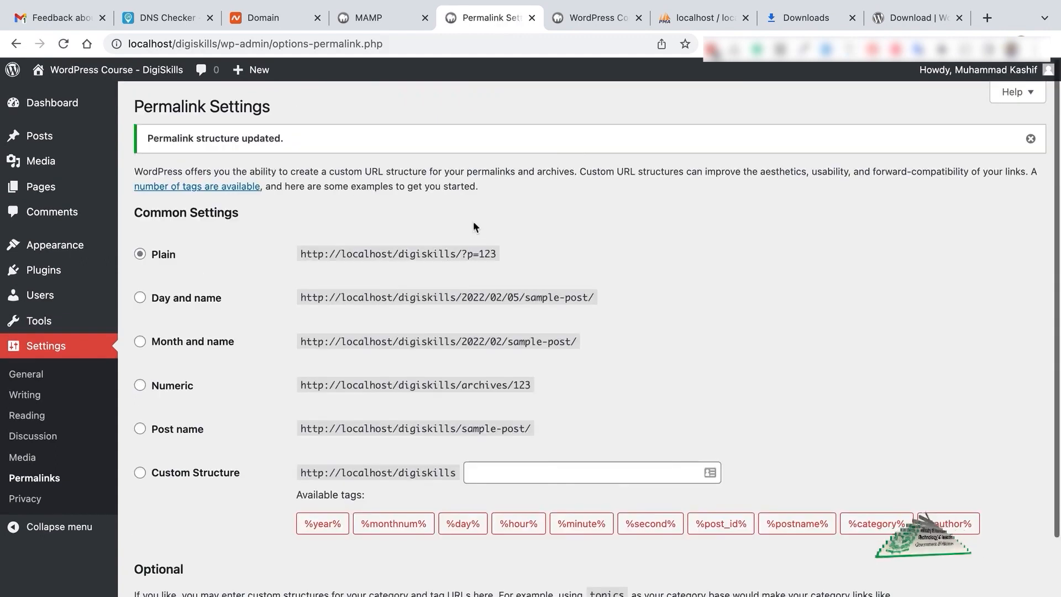
{"action": "mouse_move", "coordinate": [47, 184]}
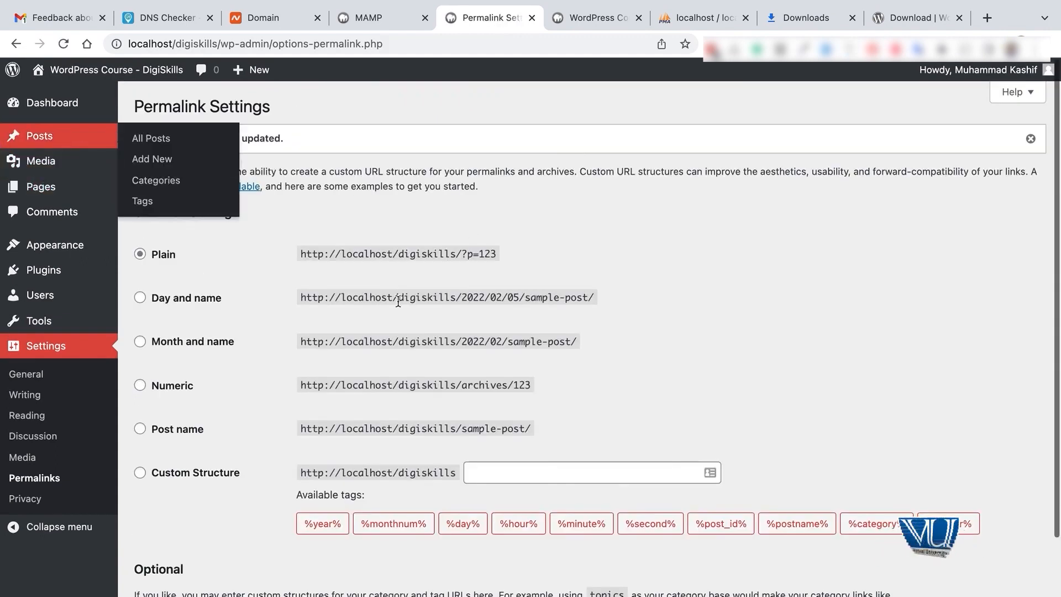
Step: Open the Hello world! post from All Posts in a new tab and check its ?p=1 address
{"action": "left_click", "coordinate": [40, 136]}
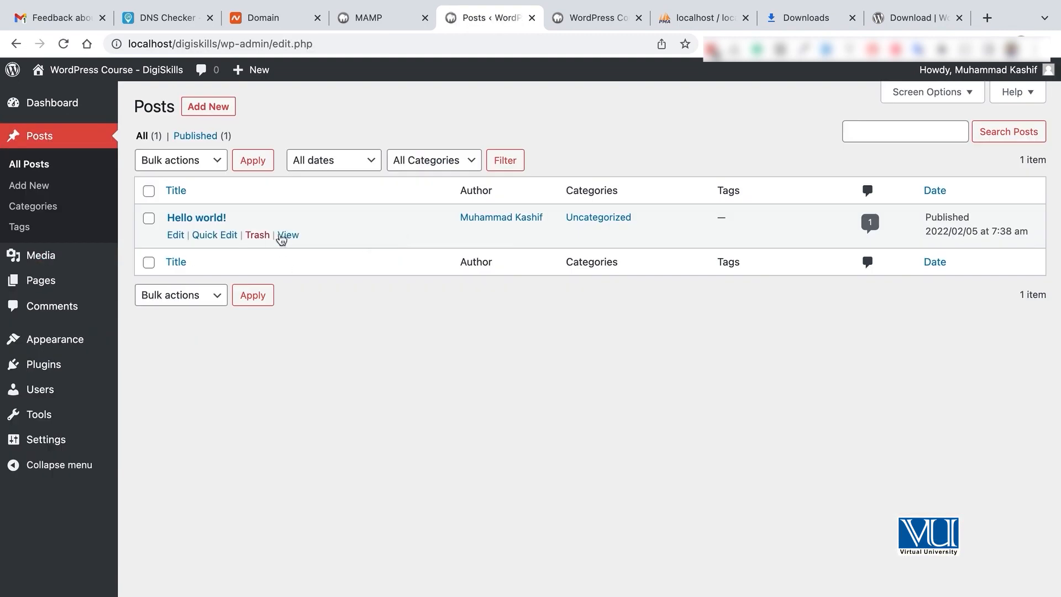
{"action": "left_click", "coordinate": [288, 234], "text": "super"}
{"action": "left_click", "coordinate": [624, 18]}
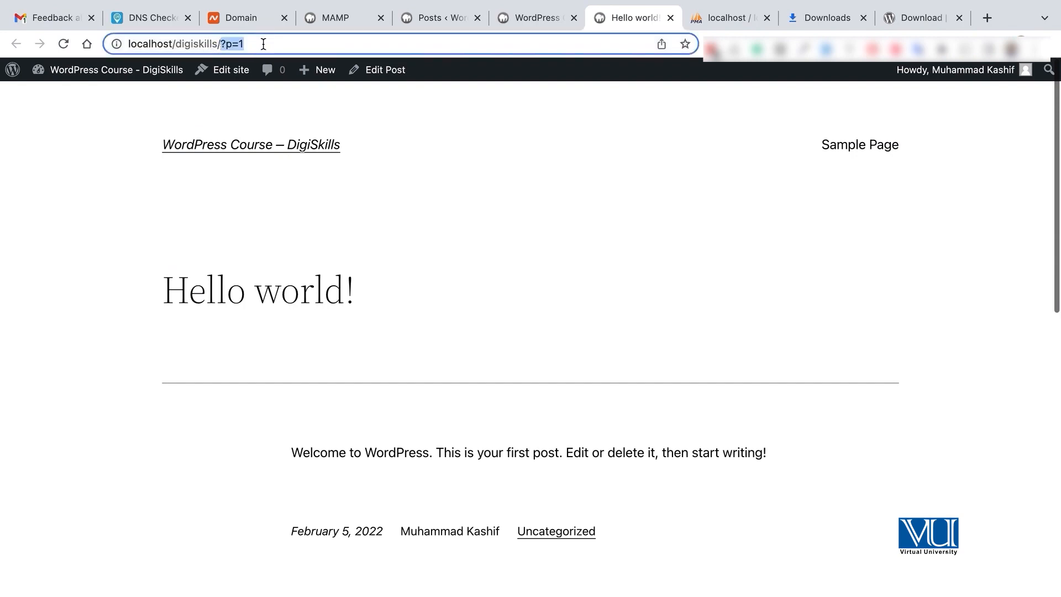
{"action": "scroll", "coordinate": [476, 337], "scroll_direction": "down", "scroll_amount": 7}
{"action": "scroll", "coordinate": [476, 337], "scroll_direction": "up", "scroll_amount": 7}
{"action": "scroll", "coordinate": [477, 337], "scroll_direction": "down", "scroll_amount": 8}
{"action": "scroll", "coordinate": [476, 336], "scroll_direction": "down", "scroll_amount": 4}
{"action": "scroll", "coordinate": [476, 333], "scroll_direction": "up", "scroll_amount": 8}
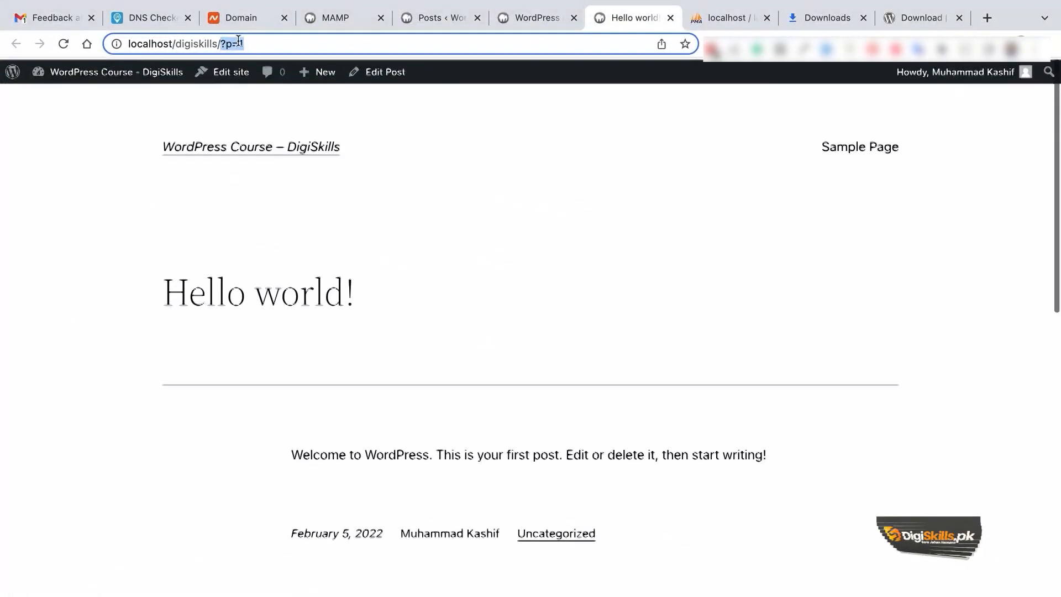
Step: Look over the site front-end and MAMP welcome tabs, then return to the admin Posts list
{"action": "left_click", "coordinate": [513, 19]}
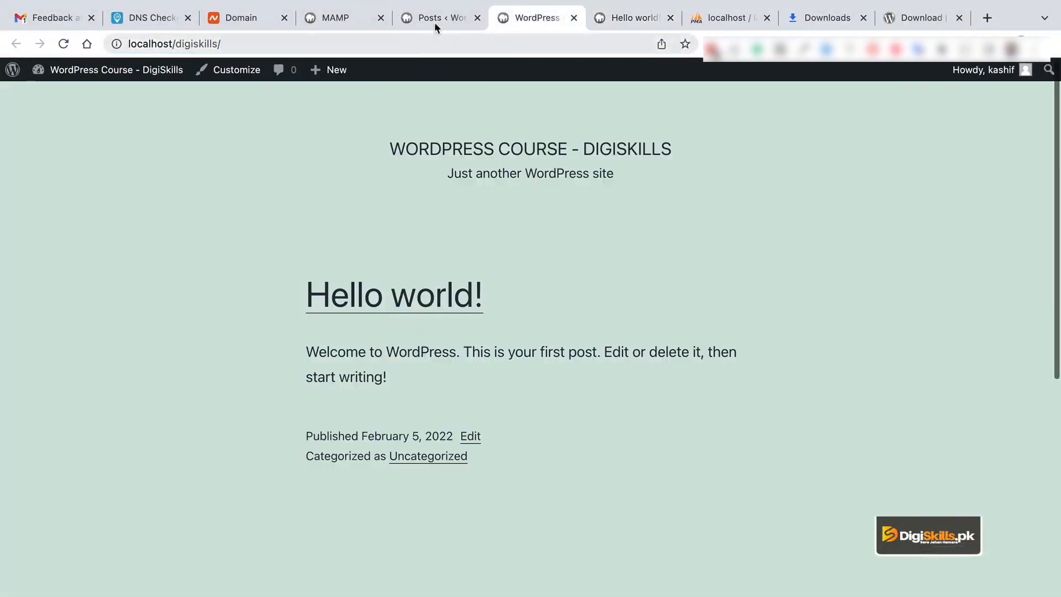
{"action": "left_click", "coordinate": [434, 23]}
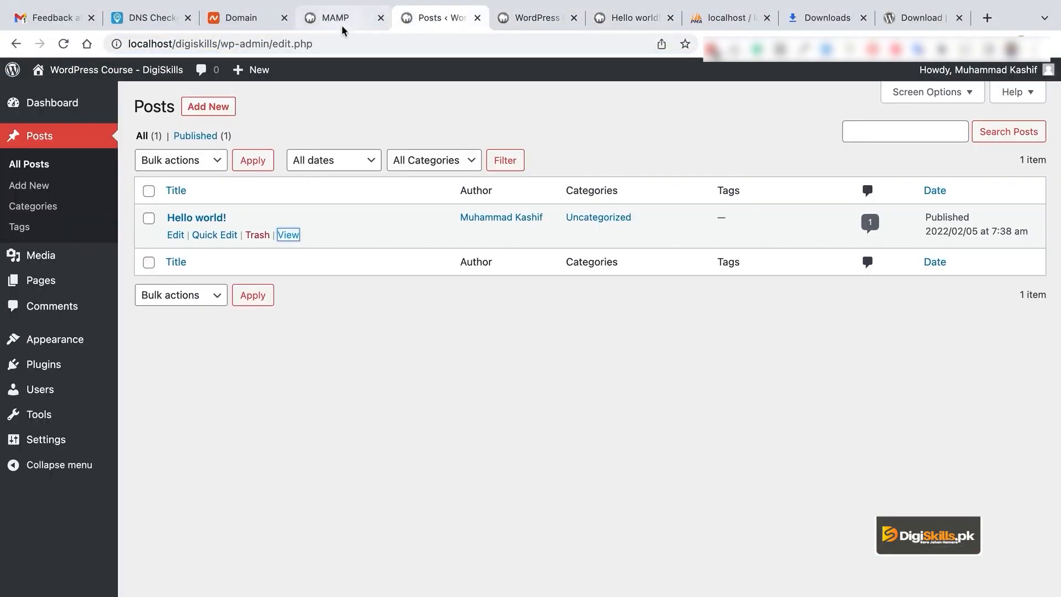
{"action": "left_click", "coordinate": [341, 25]}
{"action": "left_click", "coordinate": [413, 20]}
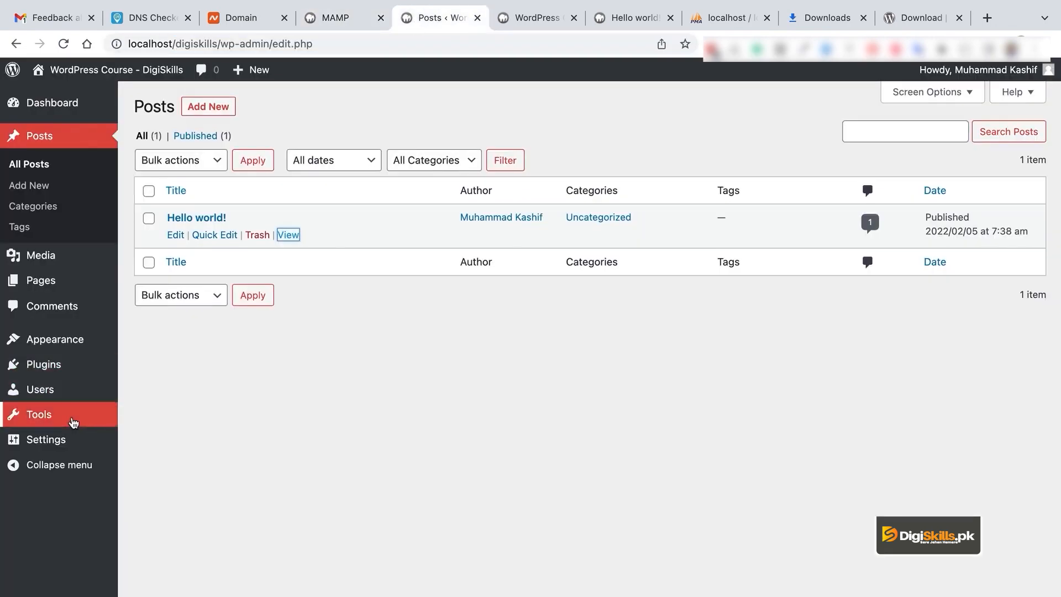
{"action": "mouse_move", "coordinate": [68, 445]}
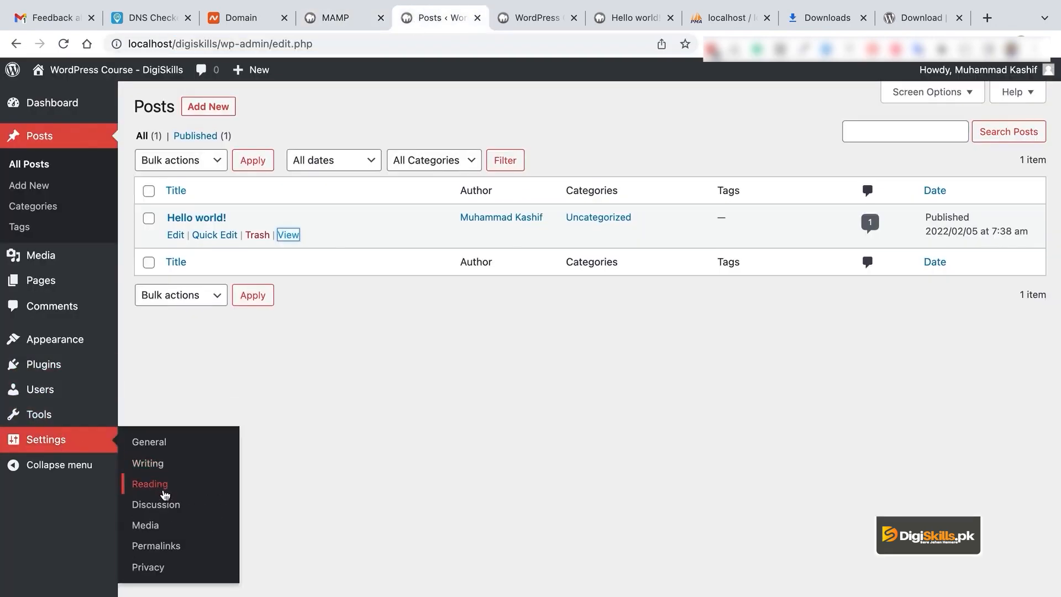
Step: Change the permalink structure to Post name and save it
{"action": "left_click", "coordinate": [173, 544]}
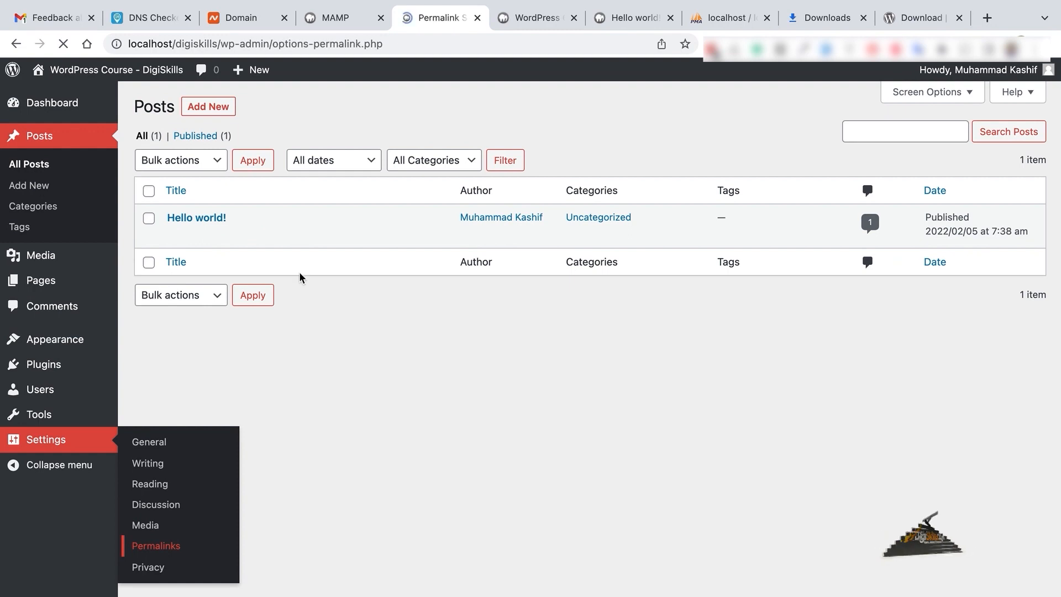
{"action": "left_click", "coordinate": [178, 394]}
{"action": "scroll", "coordinate": [315, 498], "scroll_direction": "down", "scroll_amount": 3}
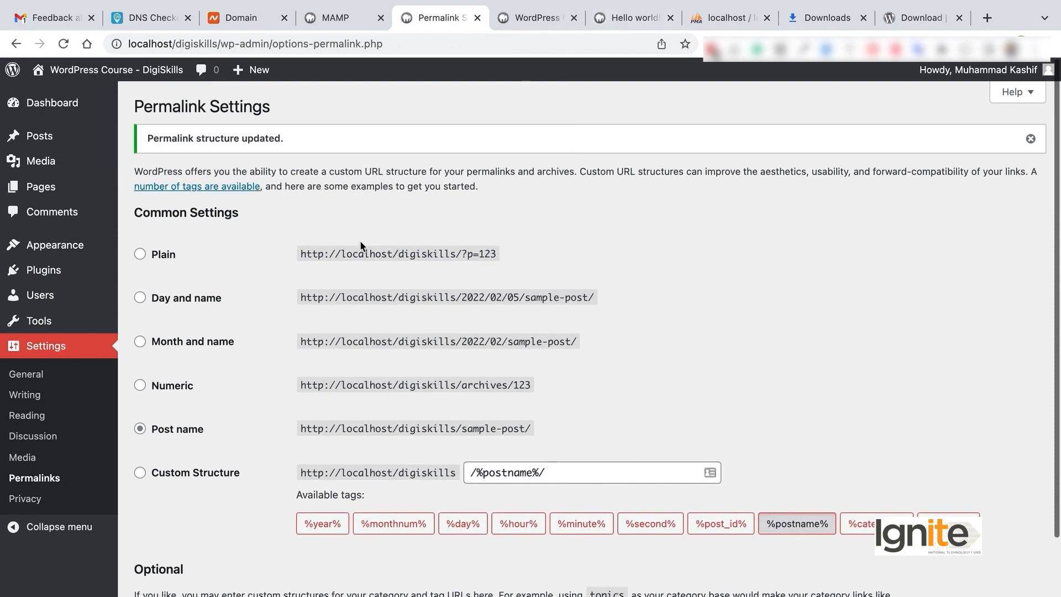
Step: View Hello world! at localhost/digiskills/hello-world/ and compare it with the ?p=1 tab
{"action": "mouse_move", "coordinate": [83, 136]}
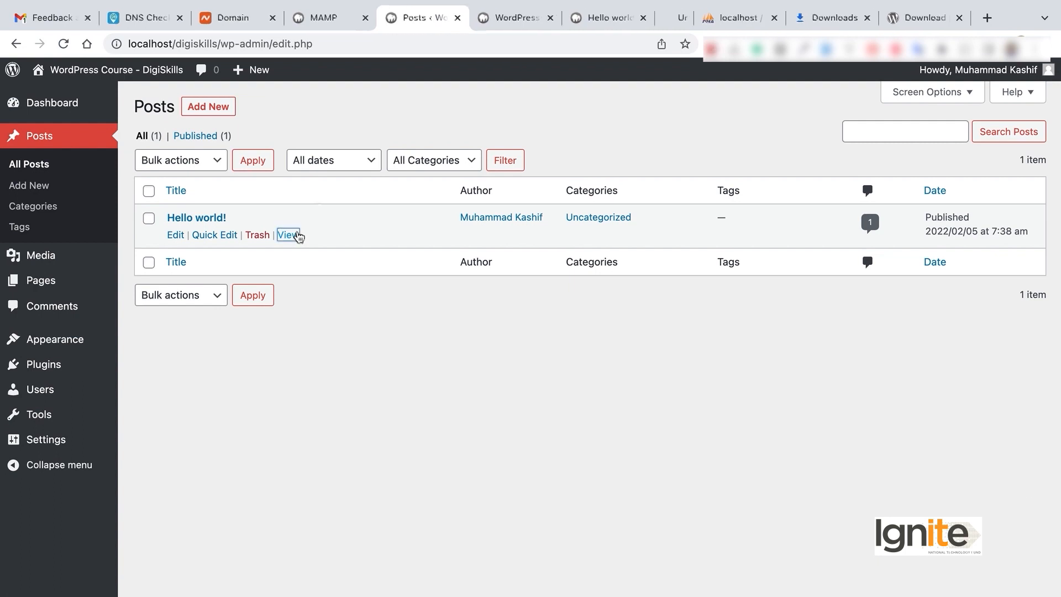
{"action": "left_click", "coordinate": [299, 237]}
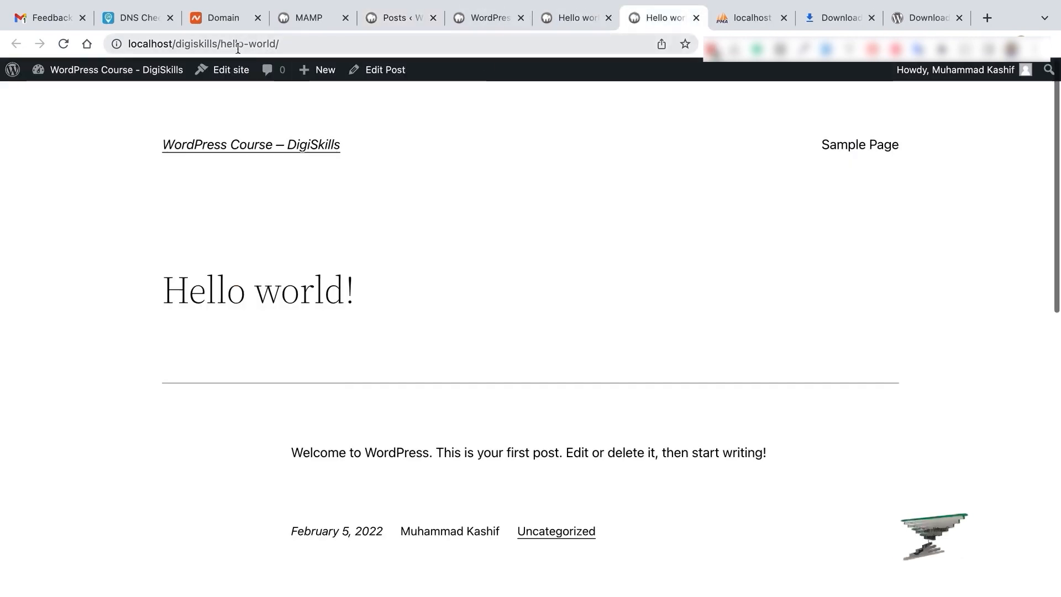
{"action": "left_click_drag", "start_coordinate": [227, 44], "coordinate": [280, 43]}
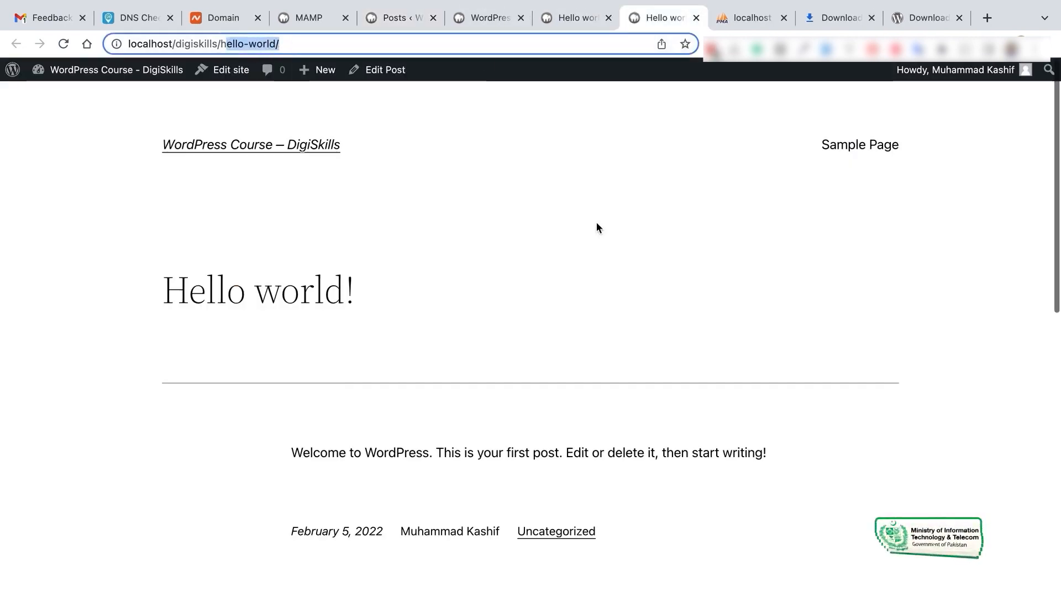
{"action": "left_click", "coordinate": [574, 20]}
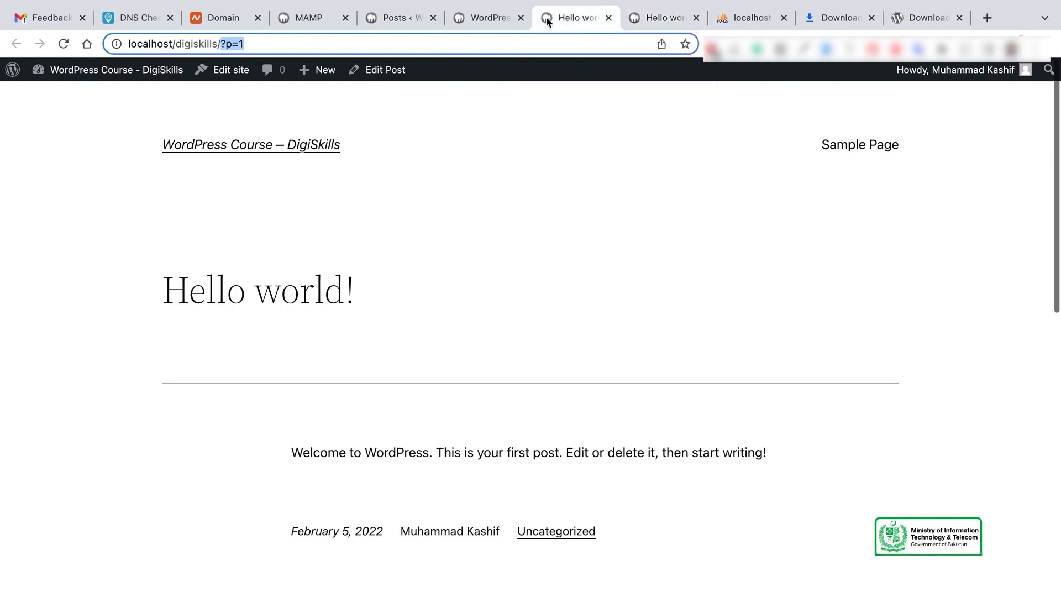
{"action": "left_click", "coordinate": [398, 18]}
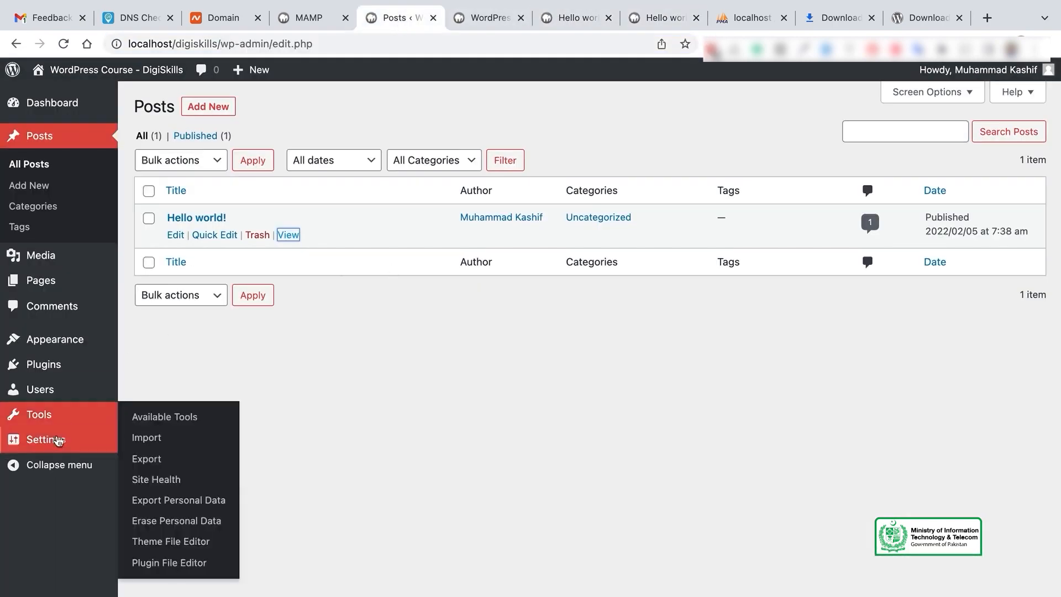
Step: In Settings > Privacy, keep Privacy Policy as the site's privacy policy page
{"action": "mouse_move", "coordinate": [78, 453]}
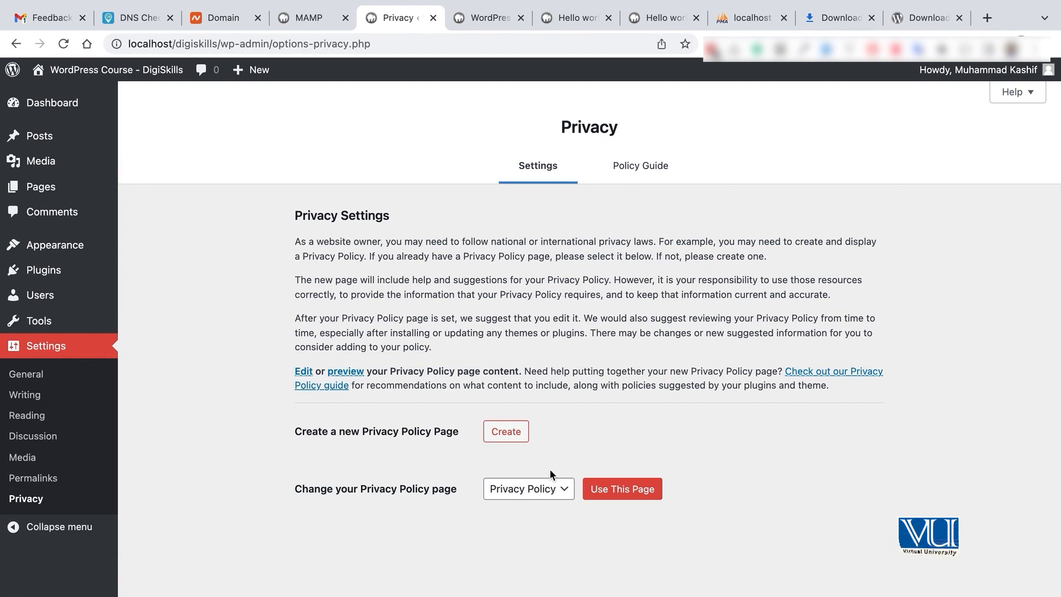
{"action": "left_click", "coordinate": [559, 495]}
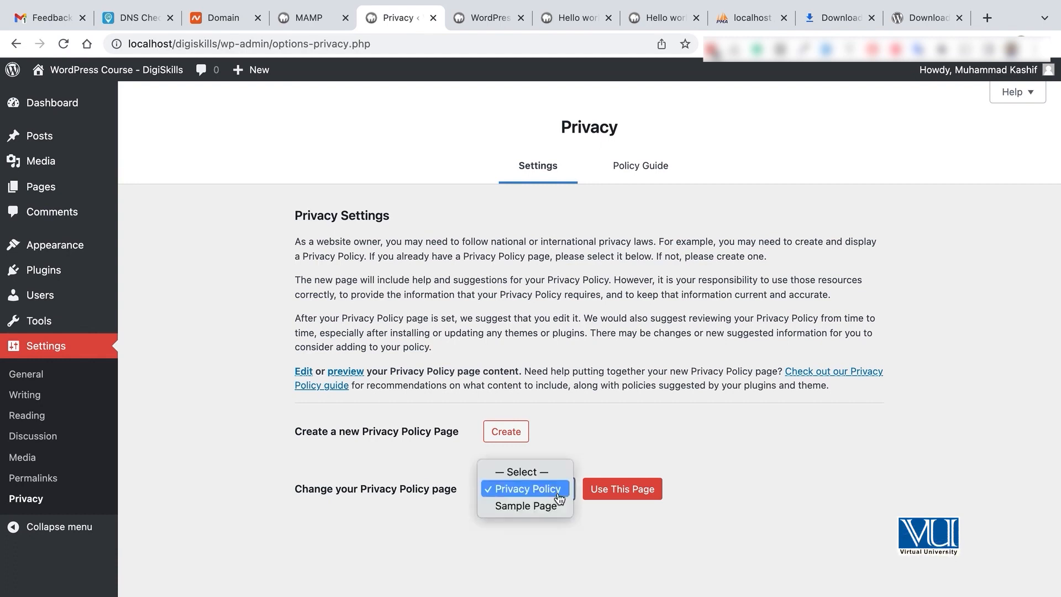
{"action": "left_click", "coordinate": [616, 453]}
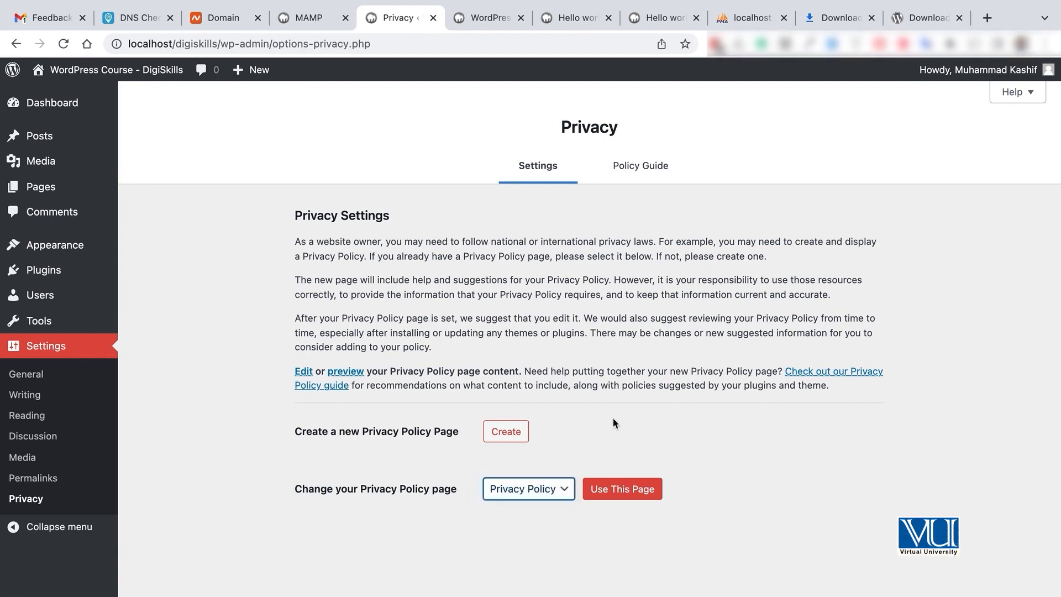